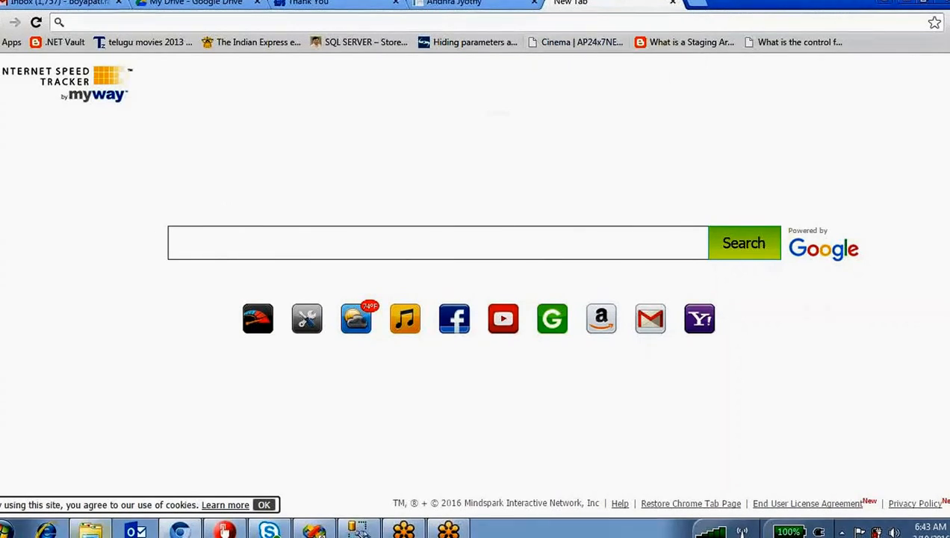
Switch to the file explorer and go up from the solution's folder to the Desktop folder.
left_click(91, 531)
left_click(502, 270)
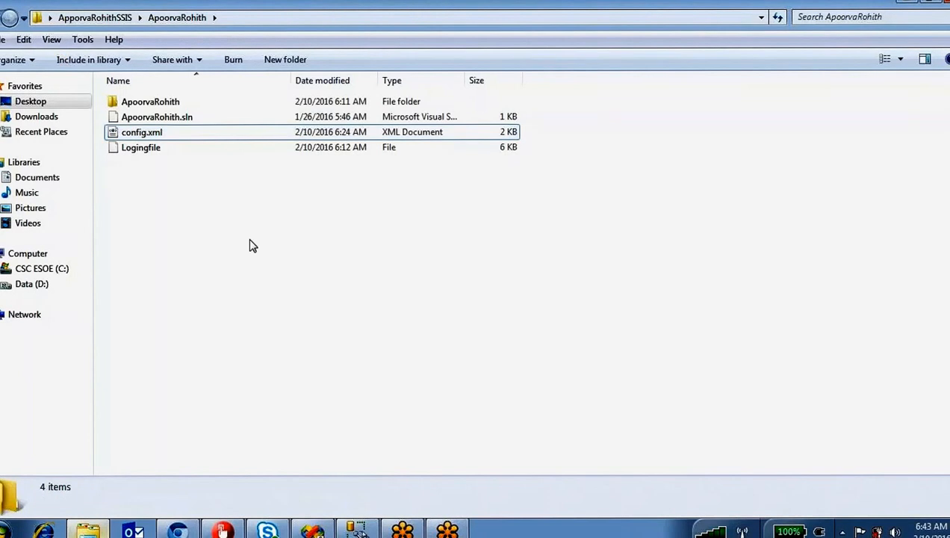
key("BackSpace")
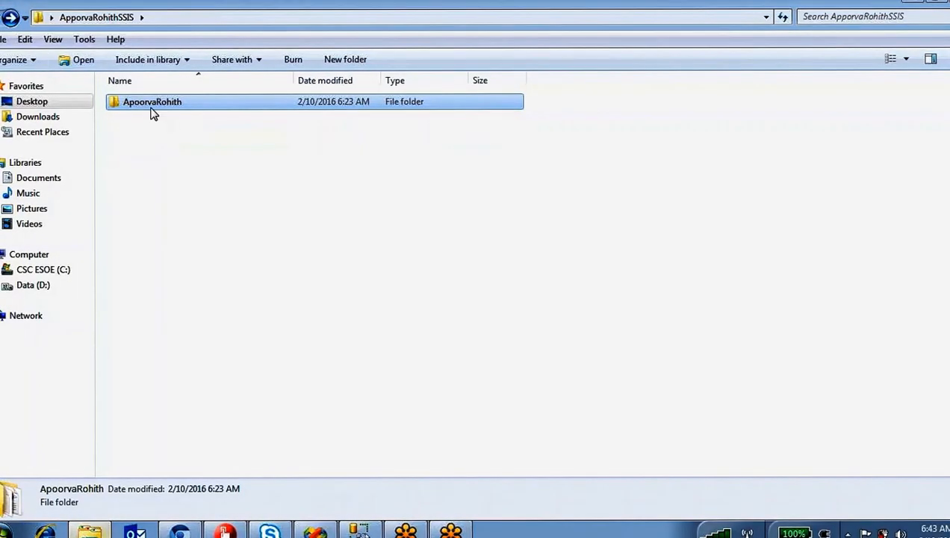
key("BackSpace")
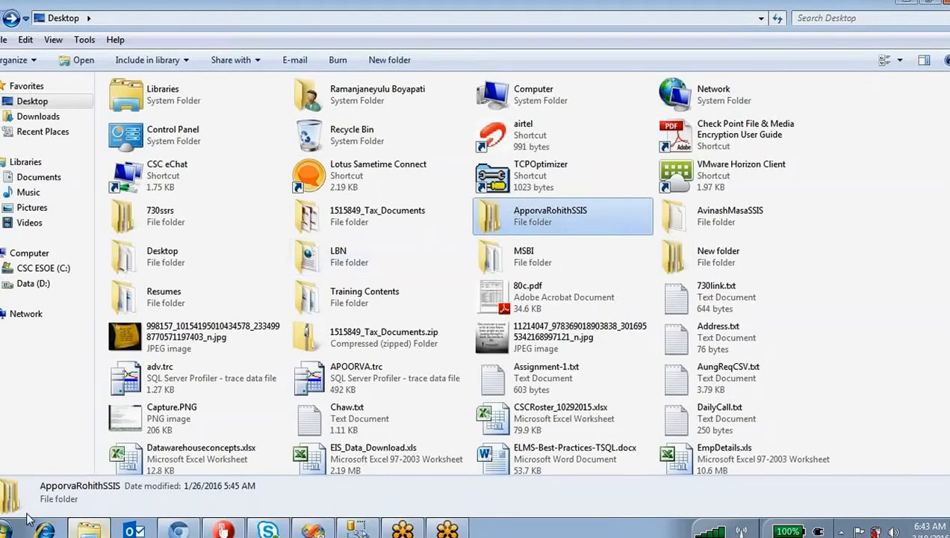
left_click(7, 529)
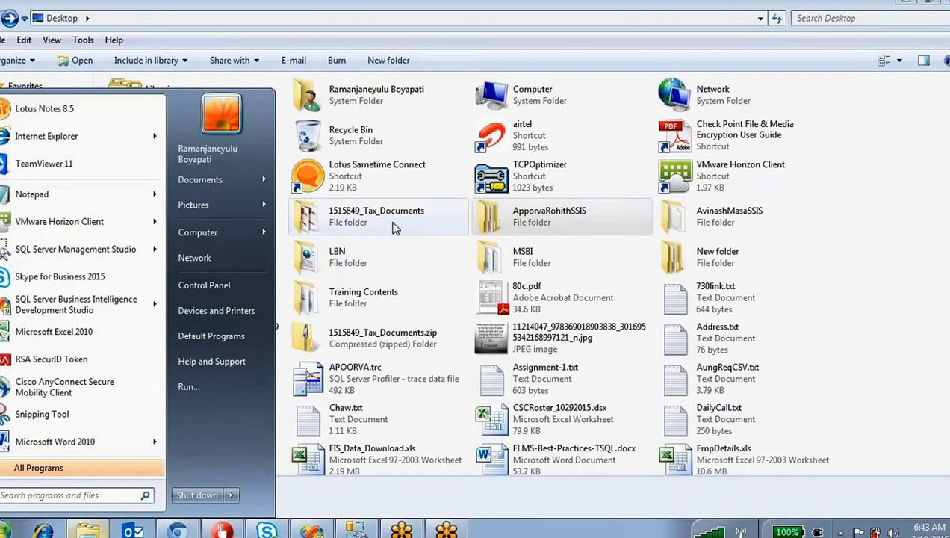
left_click(904, 267)
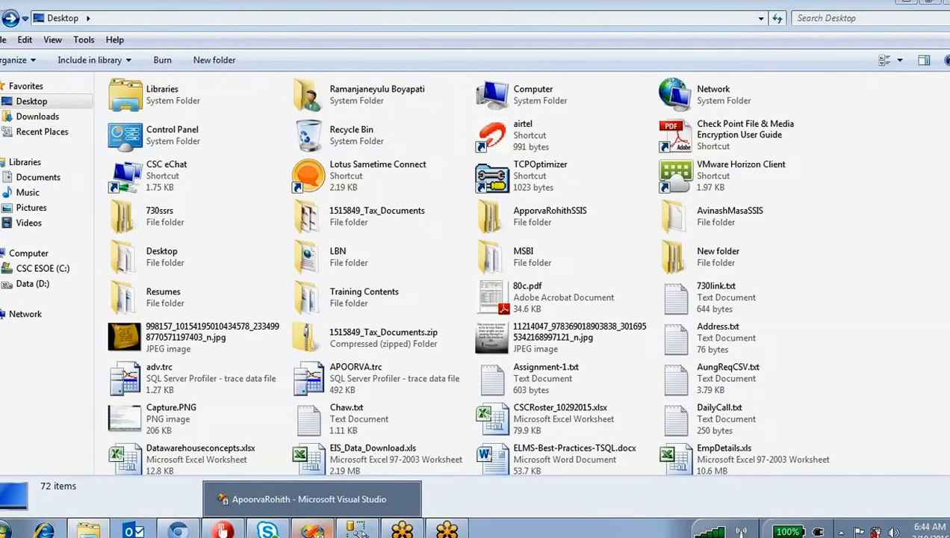
Switch to the open Visual Studio project and try to show the Solution Explorer.
left_click(357, 529)
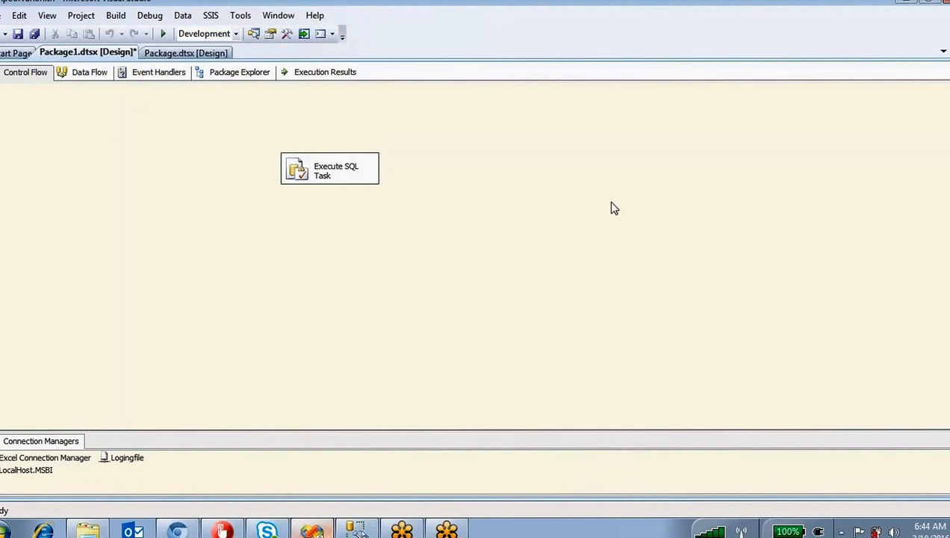
left_click(47, 15)
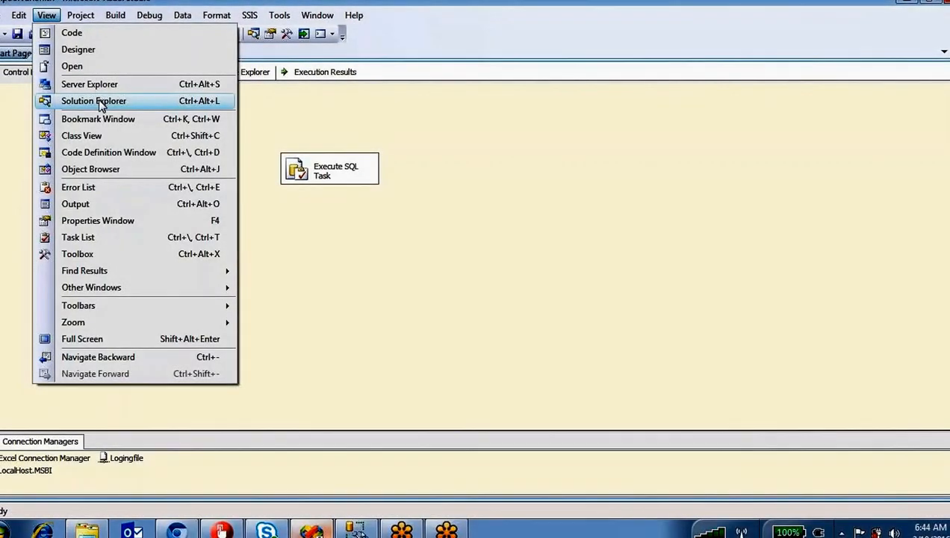
left_click(103, 101)
left_click(775, 179)
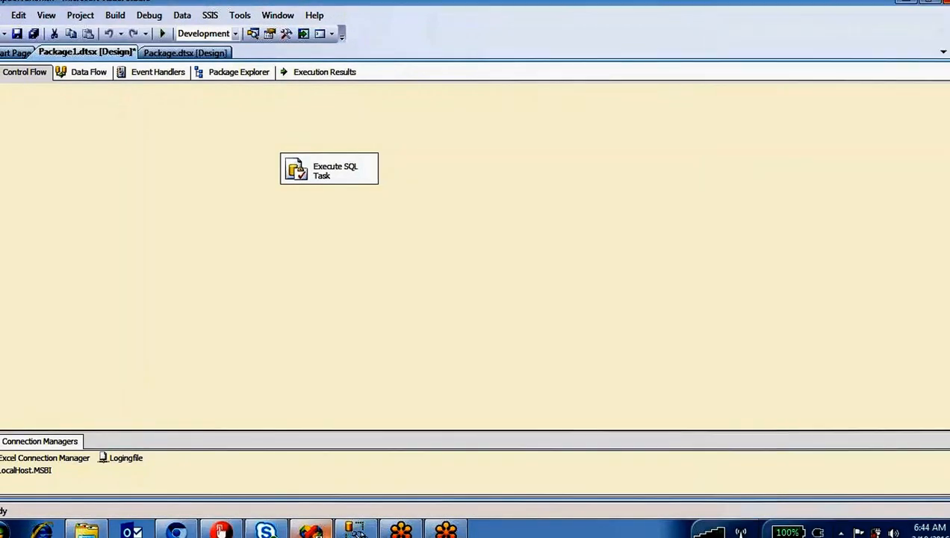
left_click(939, 8)
left_click(943, 2)
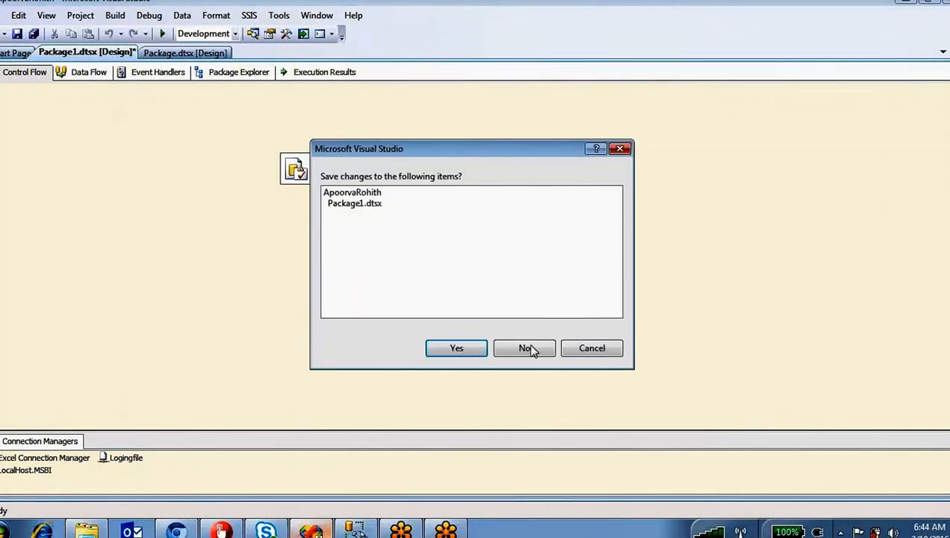
left_click(601, 350)
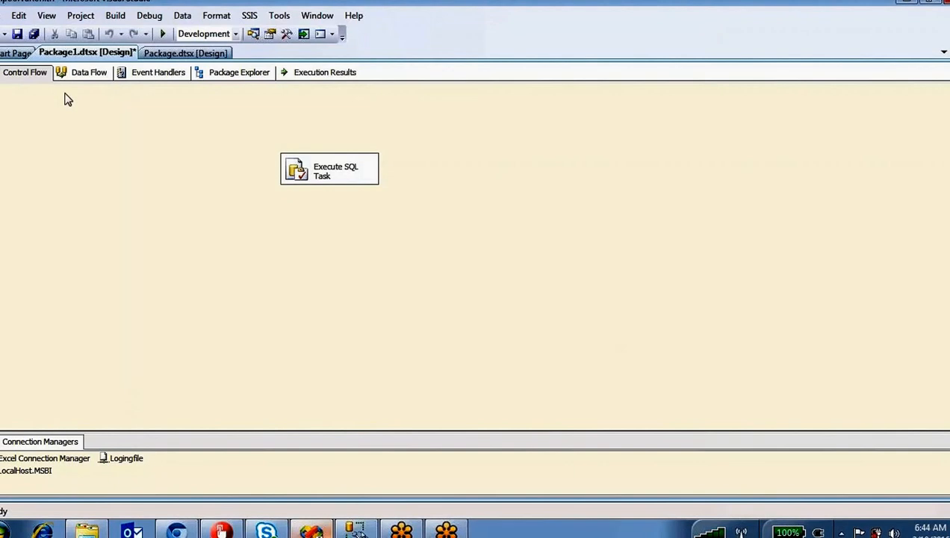
left_click(46, 15)
left_click(673, 162)
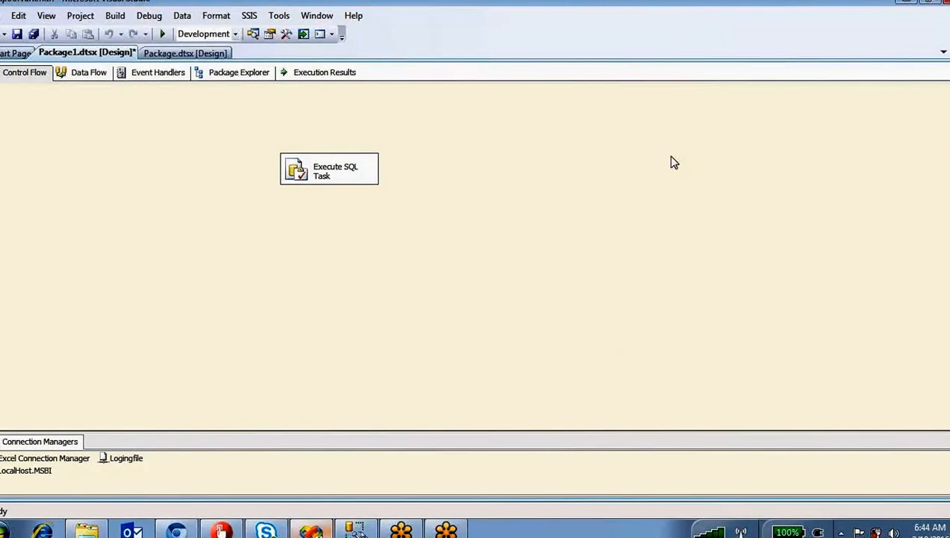
Close Visual Studio without saving Package1.dtsx and restart SQL Server Business Intelligence Development Studio.
left_click(936, 2)
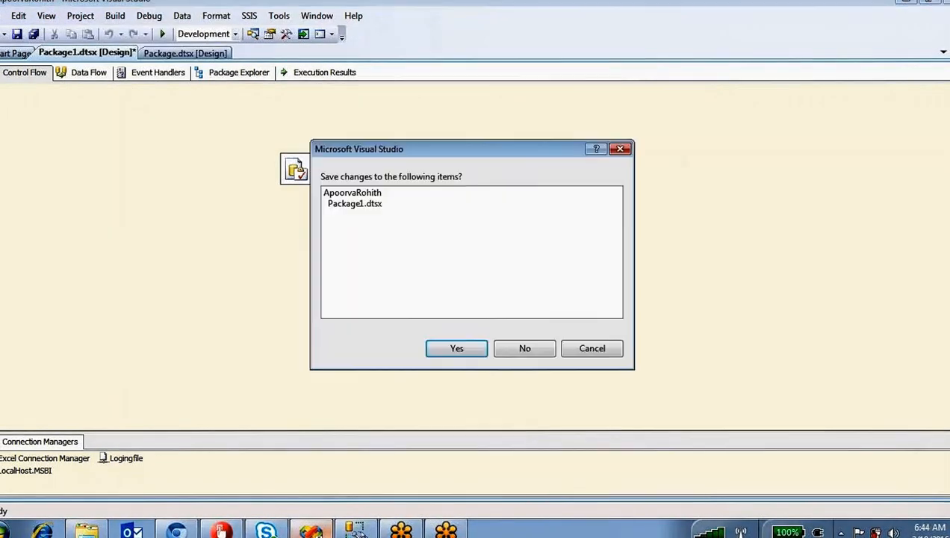
left_click(495, 352)
left_click(6, 531)
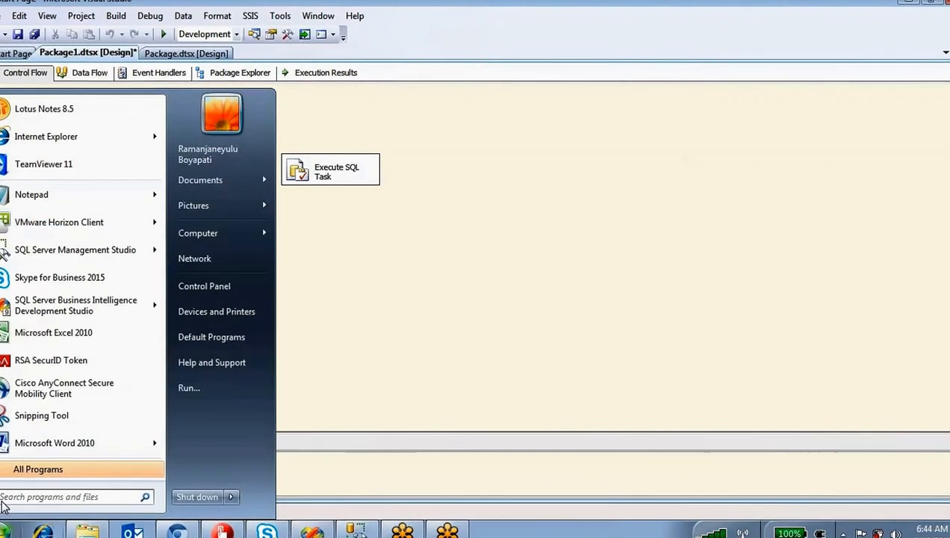
left_click(47, 305)
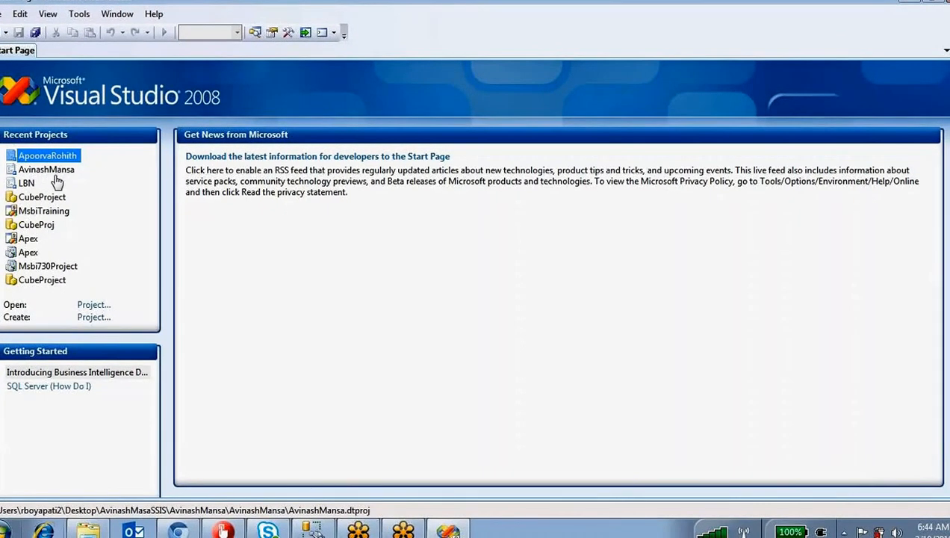
Open the recent project LBN, show its Solution Explorer and open the Emp.dtsx package.
left_click(27, 183)
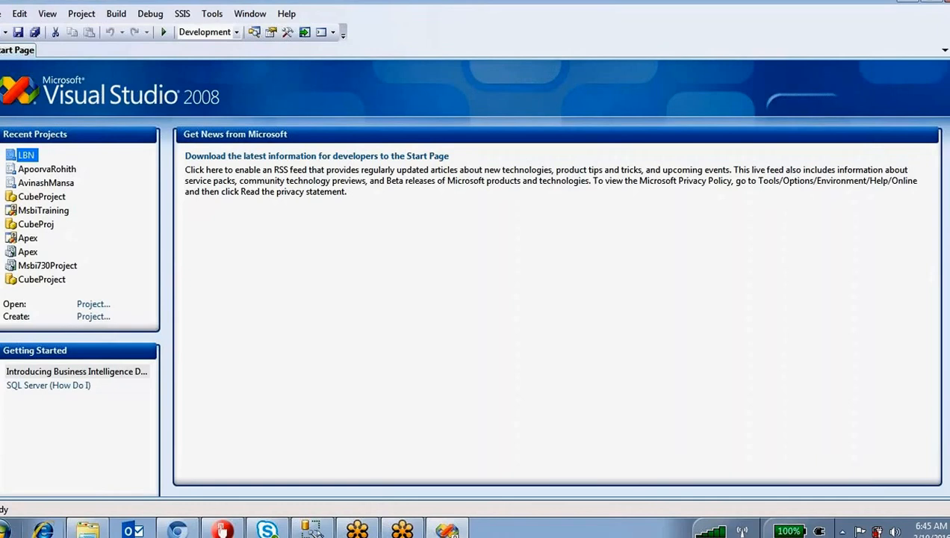
left_click(61, 18)
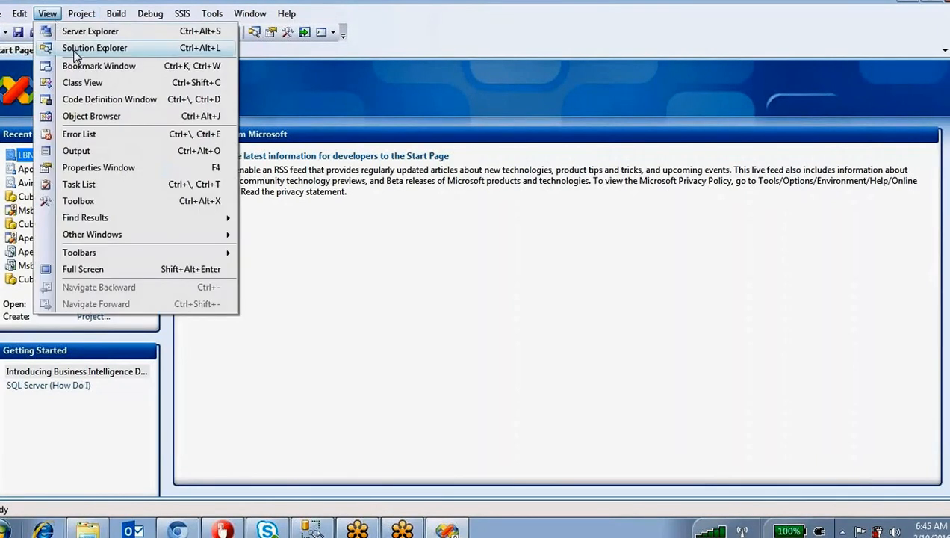
left_click(73, 50)
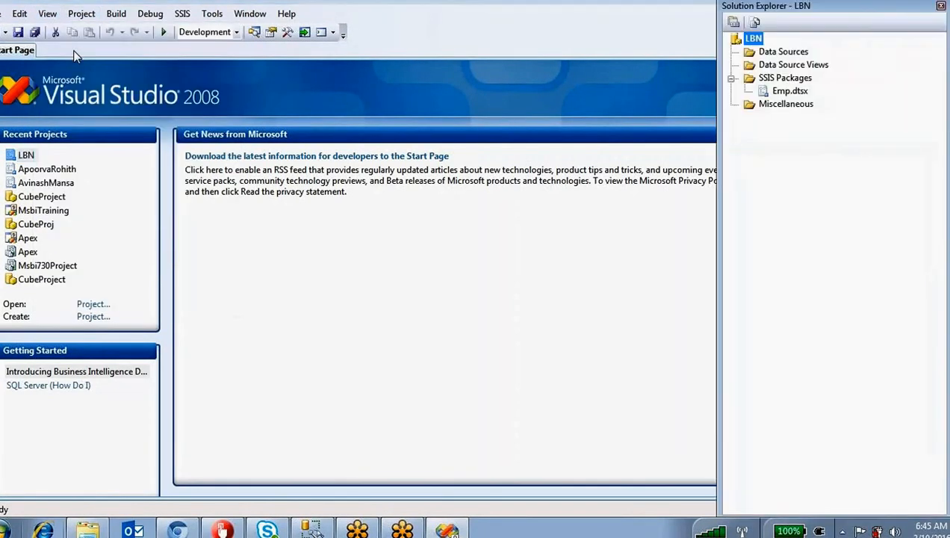
left_click(789, 91)
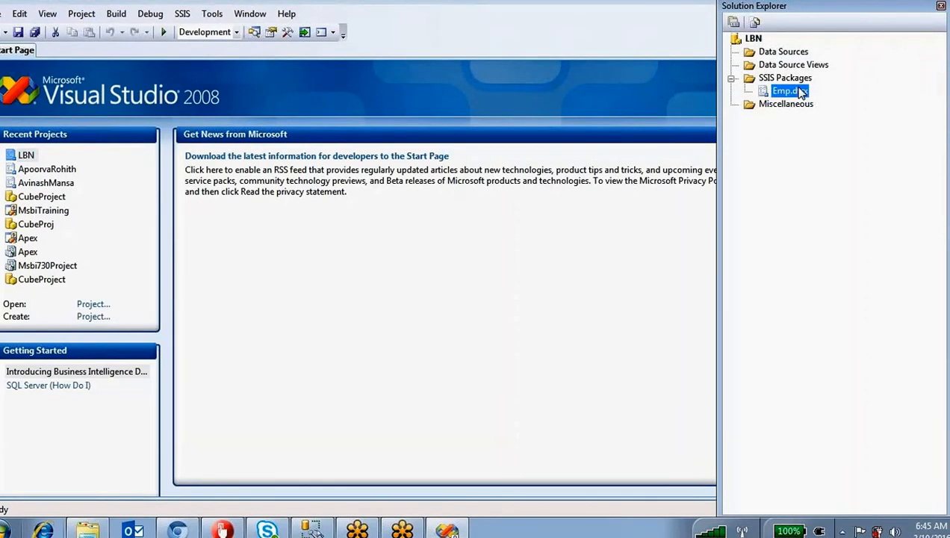
double_click(798, 91)
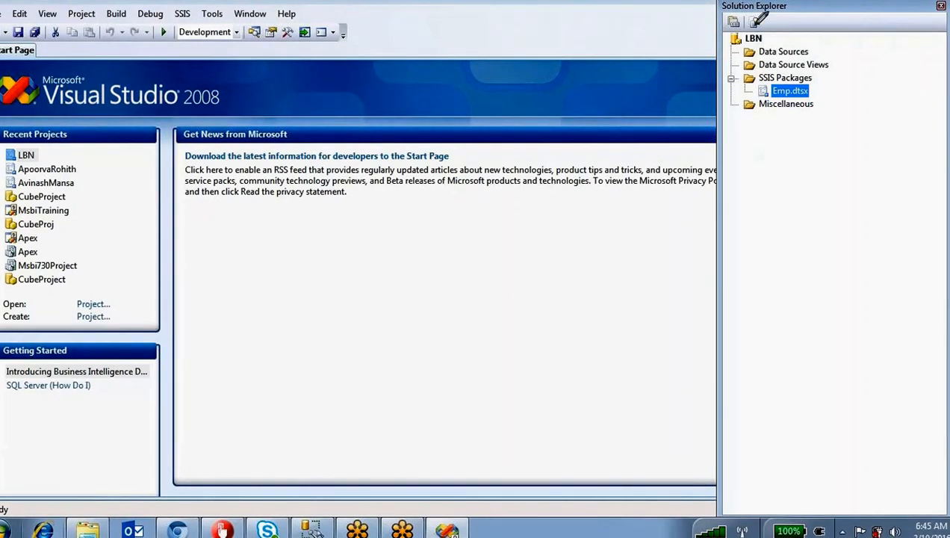
Handwrite and circle the notes "File System" and "SQL Server" over the Emp.dtsx design, and clear the annotations.
left_click_drag(738, 35, 798, 32)
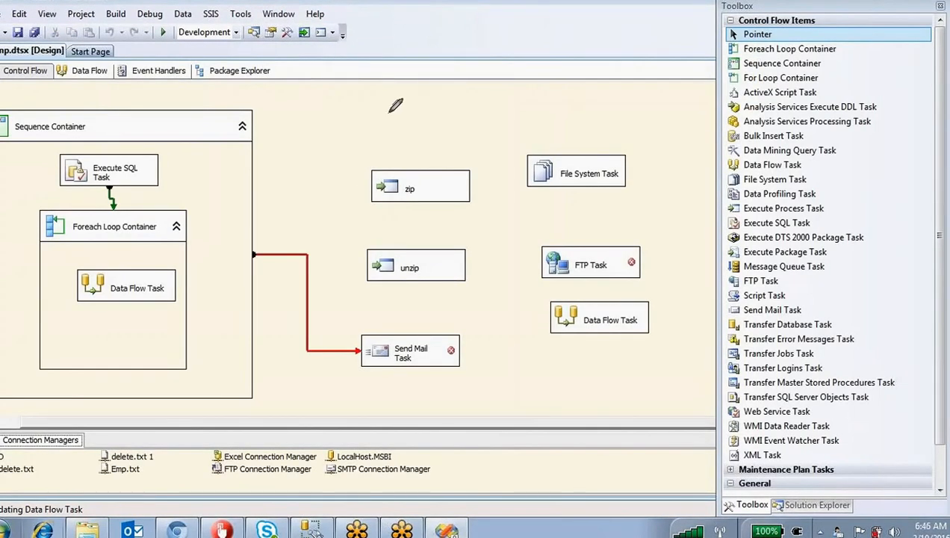
mouse_move(371, 101)
left_mouse_down()
mouse_move(375, 160)
mouse_move(395, 93)
mouse_move(405, 124)
mouse_move(410, 91)
left_mouse_up()
left_click_drag(402, 132, 424, 132)
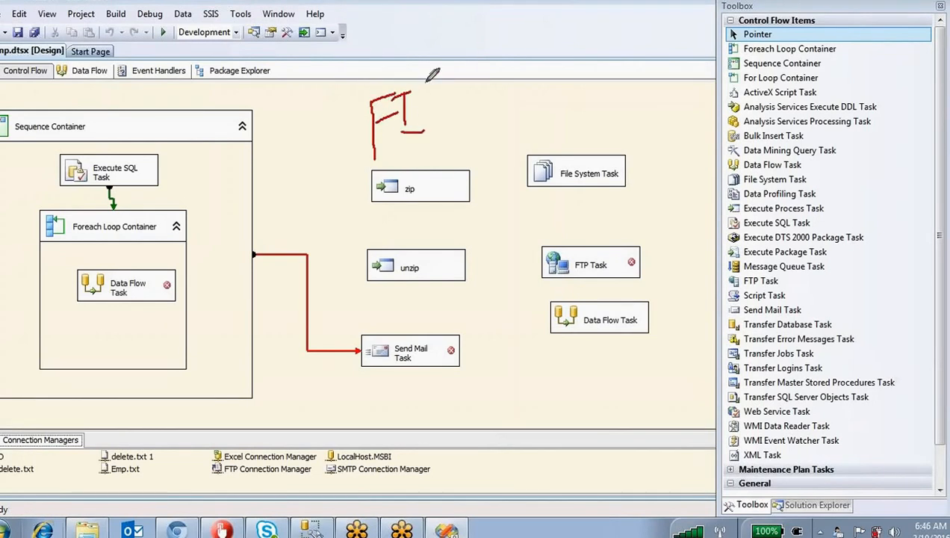
mouse_move(426, 65)
left_mouse_down()
mouse_move(431, 138)
mouse_move(455, 127)
left_mouse_up()
mouse_move(465, 96)
left_mouse_down()
mouse_move(473, 134)
mouse_move(511, 76)
mouse_move(516, 99)
left_mouse_up()
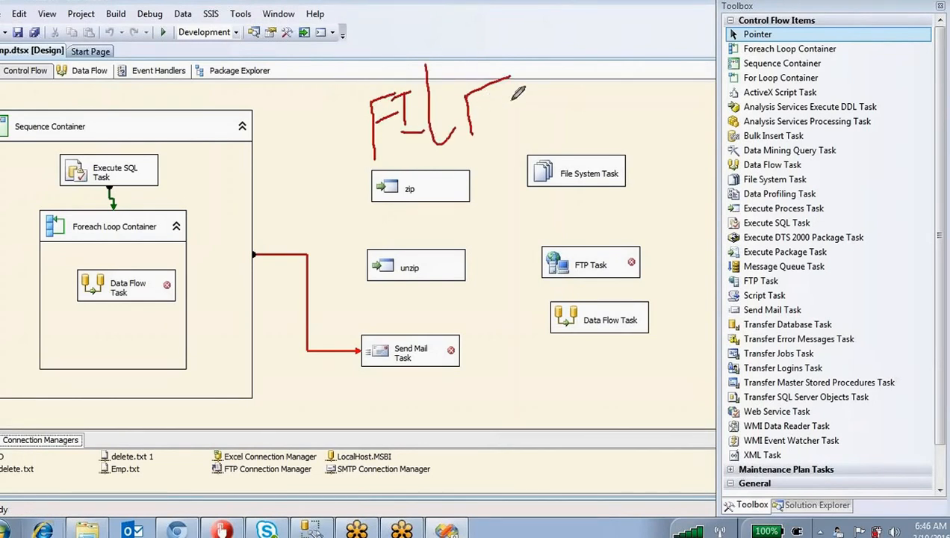
left_click_drag(499, 136, 535, 119)
mouse_move(602, 71)
left_mouse_down()
mouse_move(567, 124)
mouse_move(677, 164)
left_mouse_up()
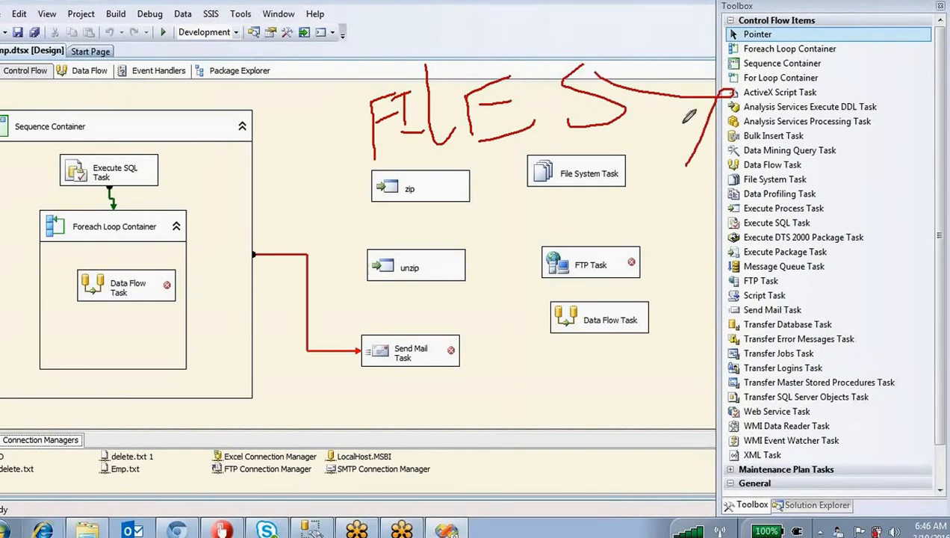
left_click_drag(748, 62, 736, 99)
mouse_move(770, 84)
left_mouse_down()
mouse_move(777, 126)
mouse_move(817, 64)
left_mouse_up()
mouse_move(767, 68)
left_mouse_down()
mouse_move(780, 125)
mouse_move(817, 74)
left_mouse_up()
mouse_move(798, 104)
left_mouse_down()
mouse_move(843, 97)
mouse_move(859, 143)
left_mouse_up()
left_click_drag(416, 227, 388, 319)
left_click_drag(512, 211, 471, 270)
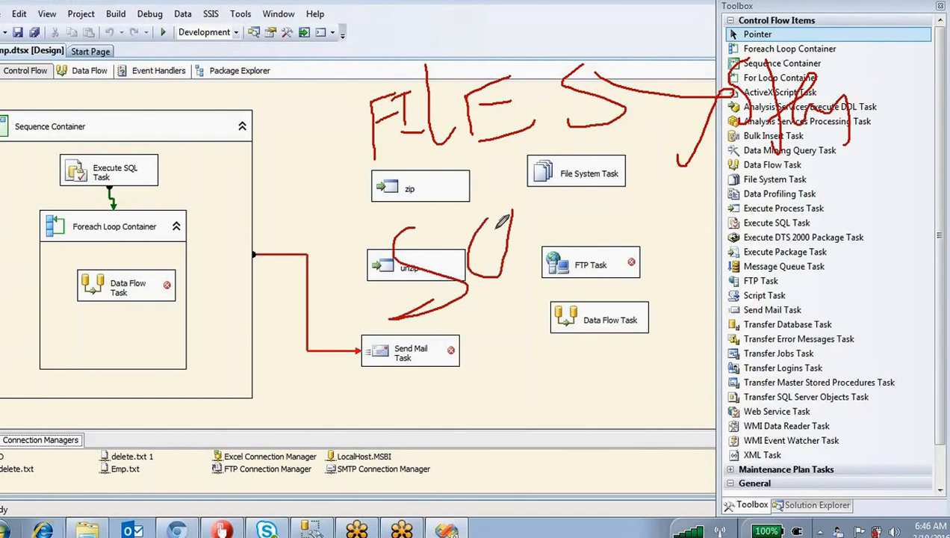
left_click_drag(479, 238, 557, 279)
left_click_drag(564, 223, 581, 248)
mouse_move(670, 192)
left_mouse_down()
mouse_move(635, 239)
mouse_move(634, 262)
left_mouse_up()
mouse_move(699, 205)
left_mouse_down()
mouse_move(709, 239)
mouse_move(738, 217)
left_mouse_up()
mouse_move(722, 214)
left_mouse_down()
mouse_move(825, 223)
mouse_move(843, 253)
mouse_move(858, 211)
left_mouse_up()
left_click_drag(857, 258, 816, 297)
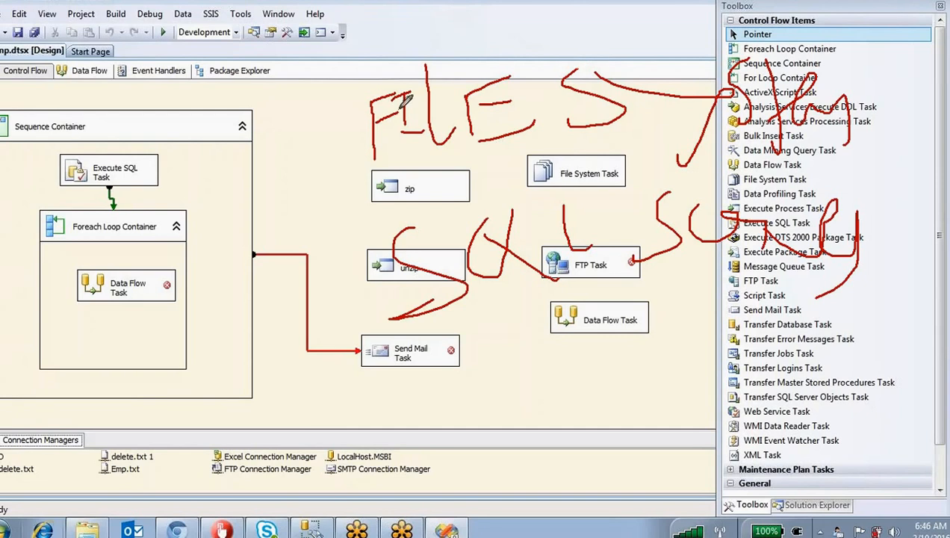
mouse_move(357, 72)
left_mouse_down()
mouse_move(351, 158)
mouse_move(426, 180)
left_mouse_up()
mouse_move(508, 168)
left_mouse_down()
mouse_move(835, 140)
mouse_move(861, 37)
mouse_move(361, 81)
left_mouse_up()
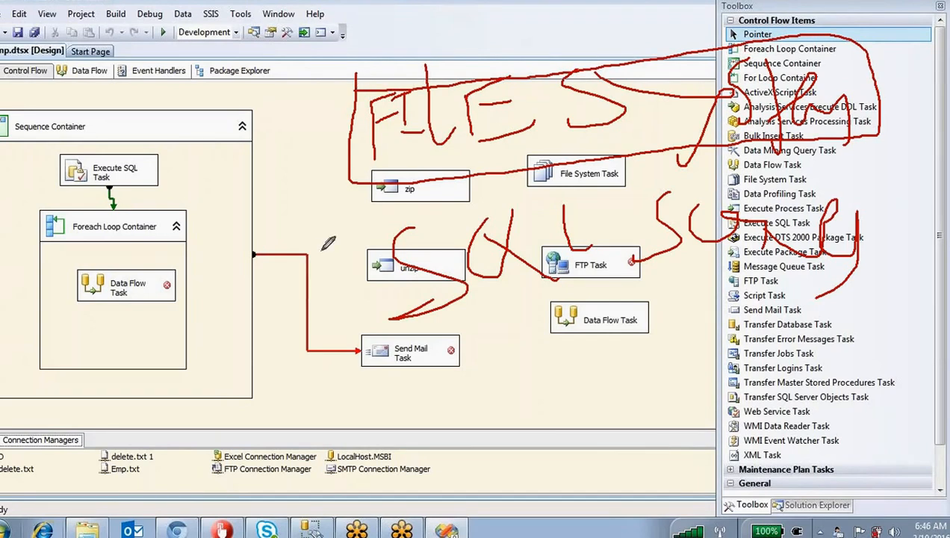
left_click_drag(361, 238, 363, 338)
mouse_move(792, 349)
left_mouse_down()
mouse_move(856, 338)
mouse_move(883, 227)
mouse_move(867, 191)
mouse_move(381, 218)
mouse_move(368, 251)
left_mouse_up()
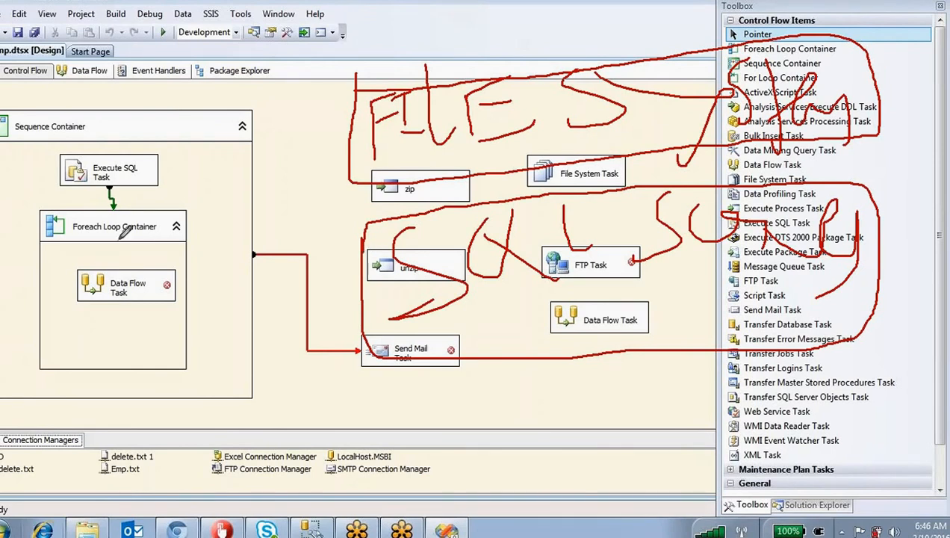
key("Escape")
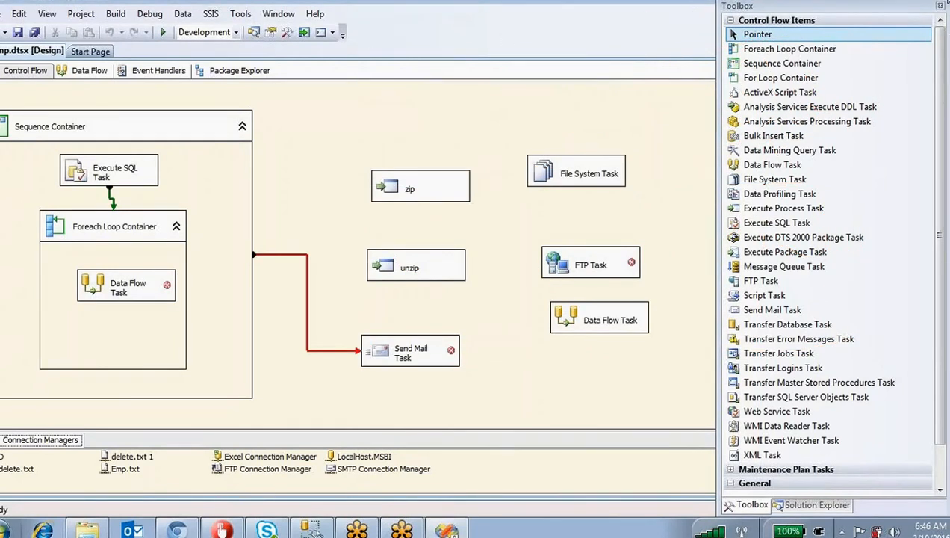
Show the Solution Explorer and open the Deployment Utility page of the LBN project's properties.
left_click(47, 14)
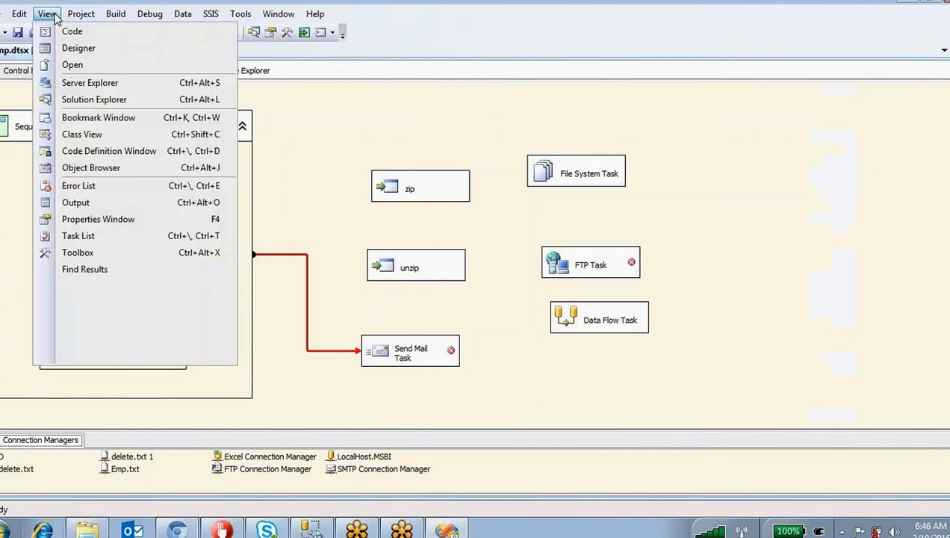
left_click(87, 100)
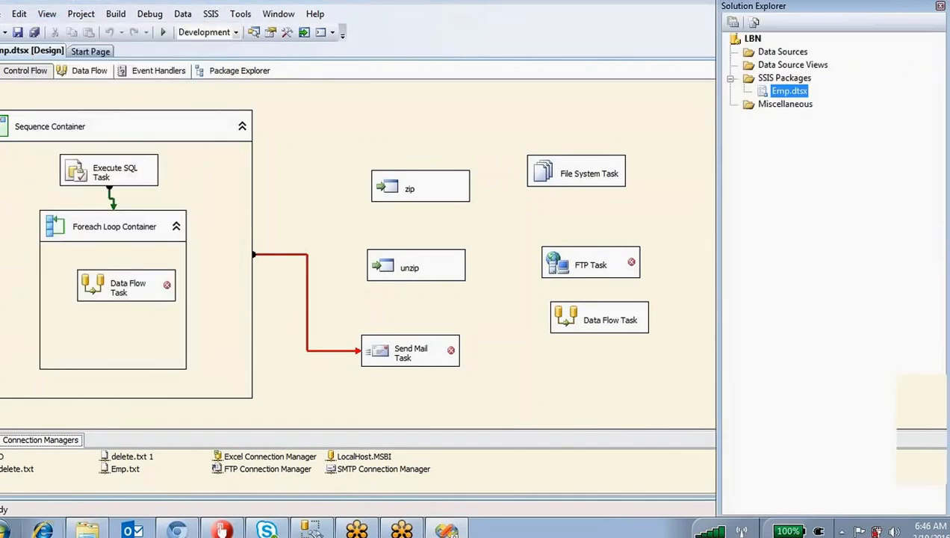
right_click(752, 39)
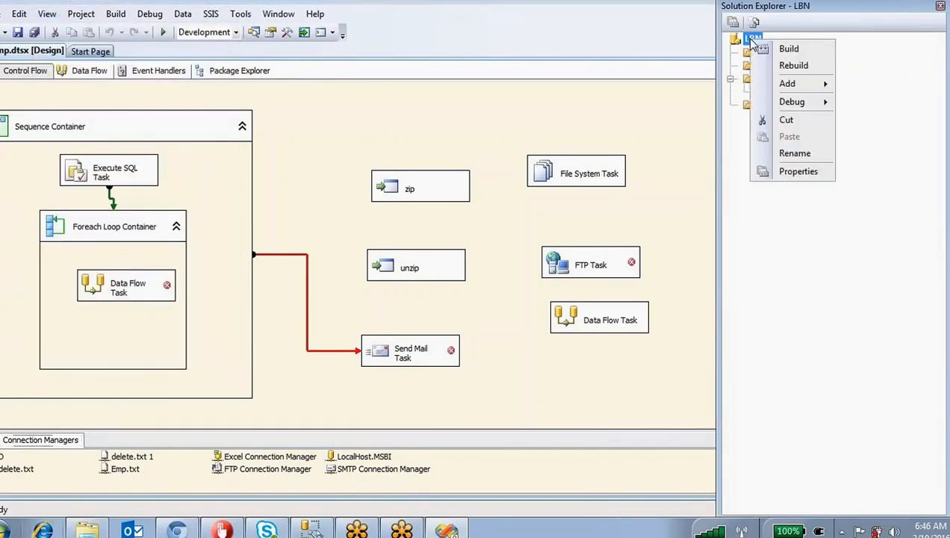
left_click(808, 171)
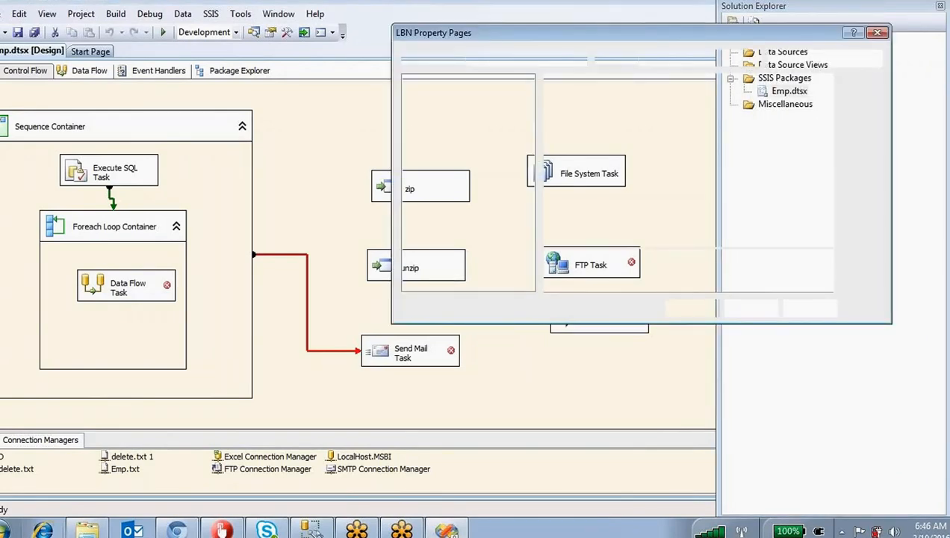
left_click(581, 195)
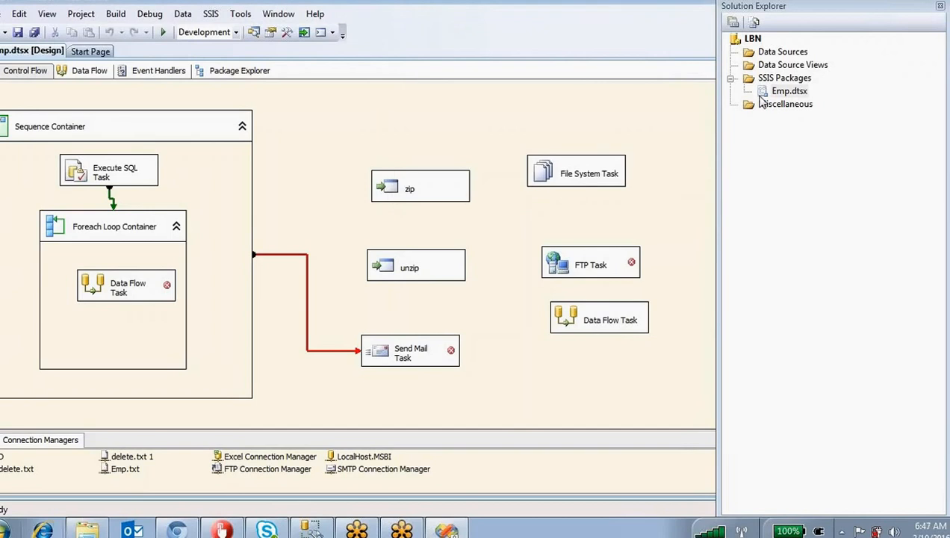
right_click(754, 39)
left_click(837, 182)
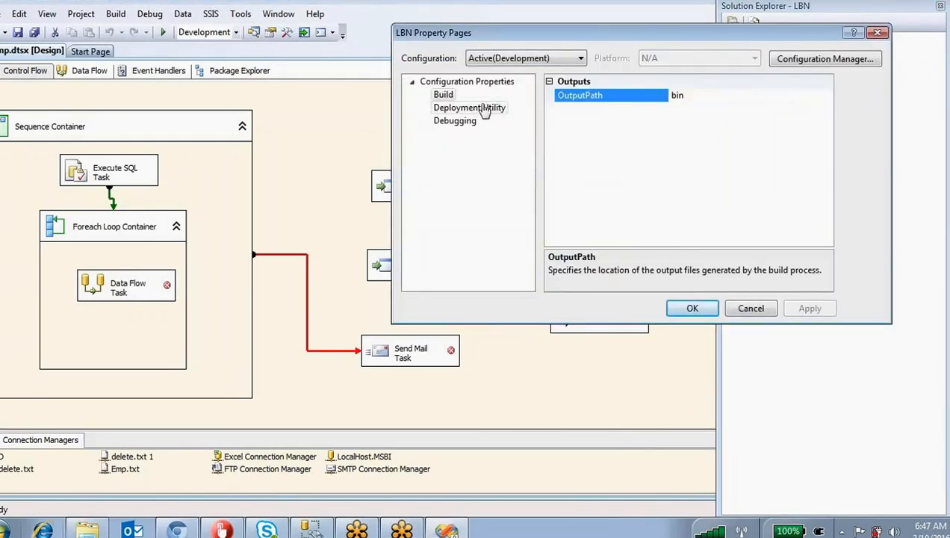
left_click(486, 111)
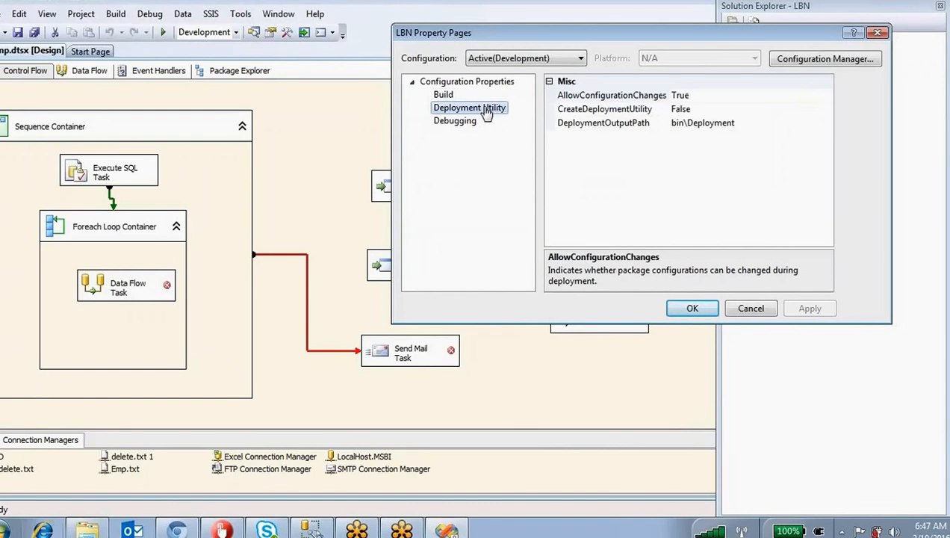
Set CreateDeploymentUtility to True for the LBN project, apply the change and close its property pages.
left_click(808, 105)
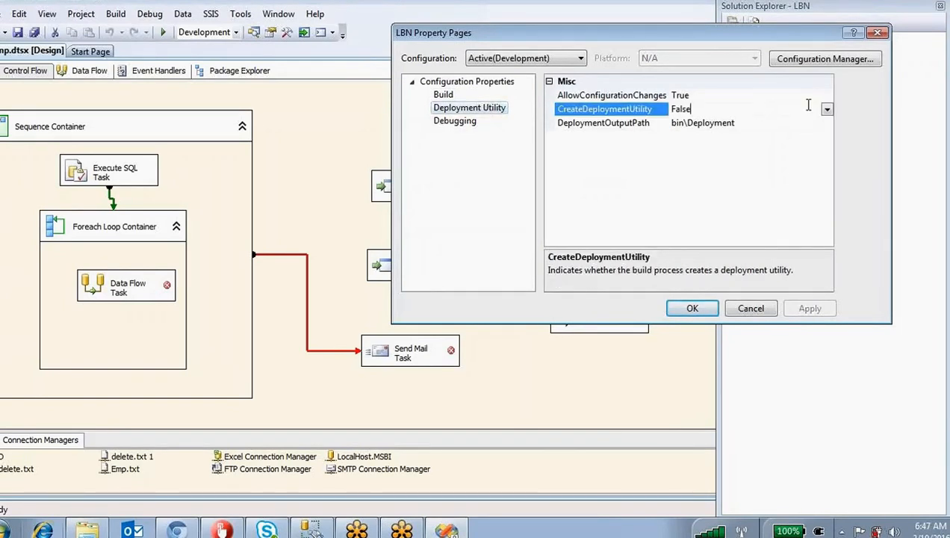
left_click(827, 109)
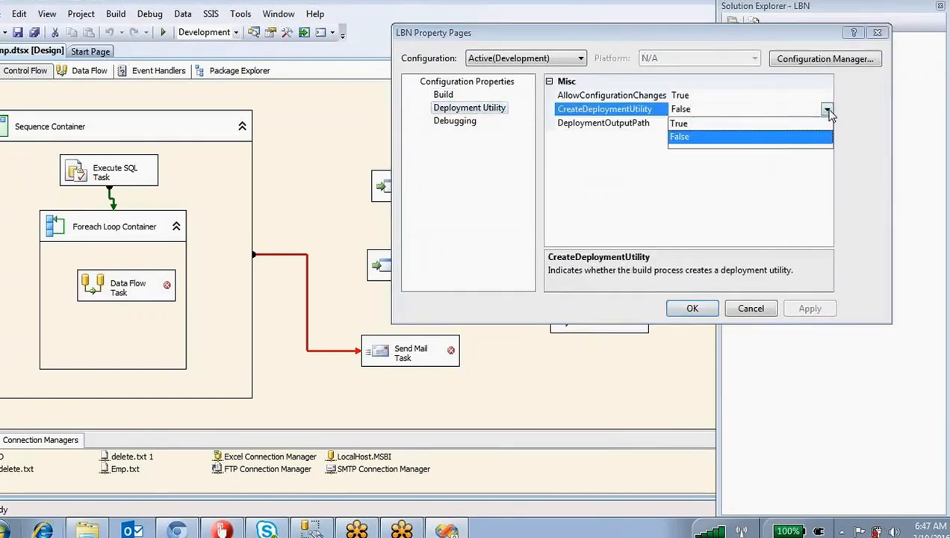
left_click(680, 123)
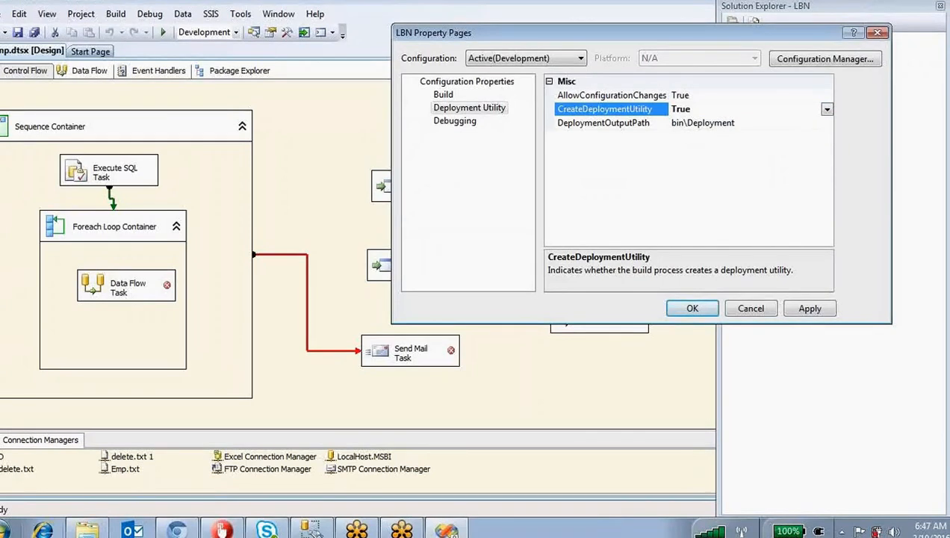
left_click(811, 311)
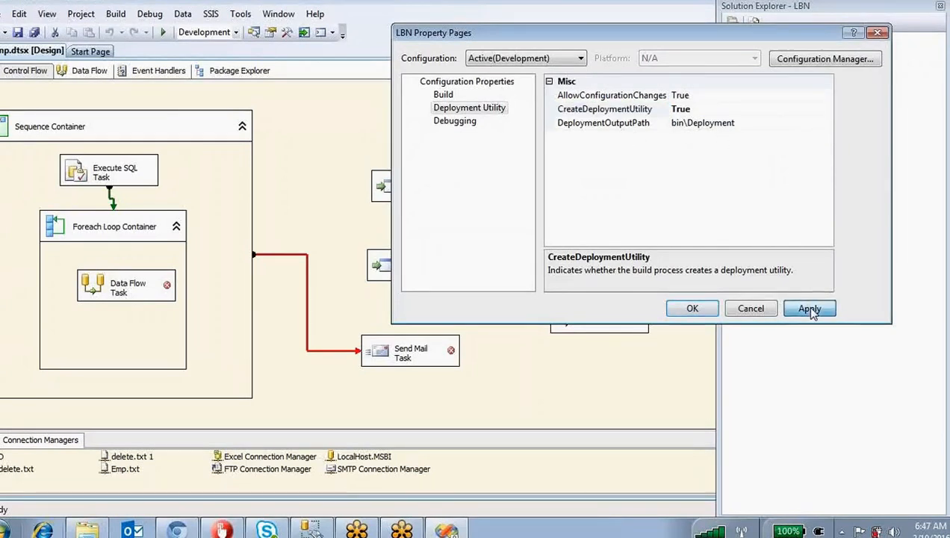
left_click(712, 311)
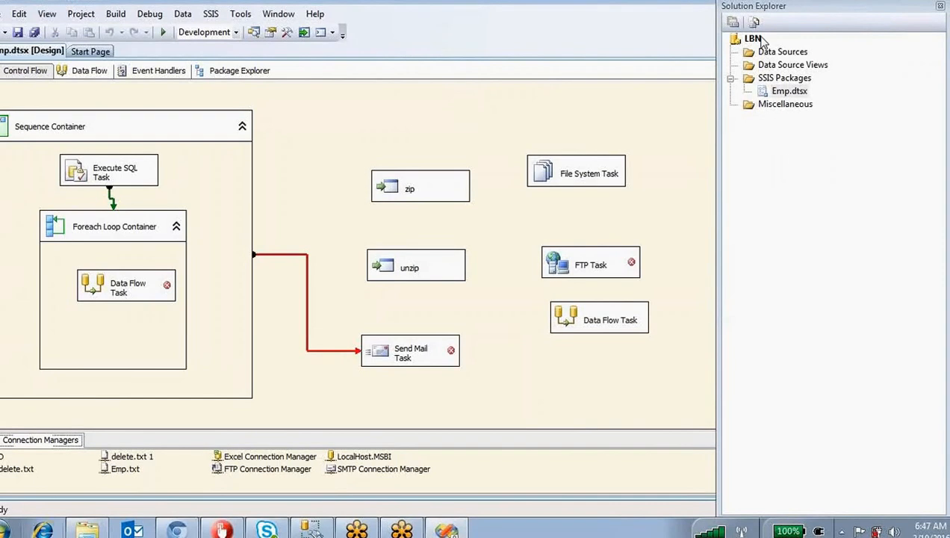
Switch to Windows Explorer and open the innermost LBN project folder under Desktop\LBN\LBN.
right_click(762, 40)
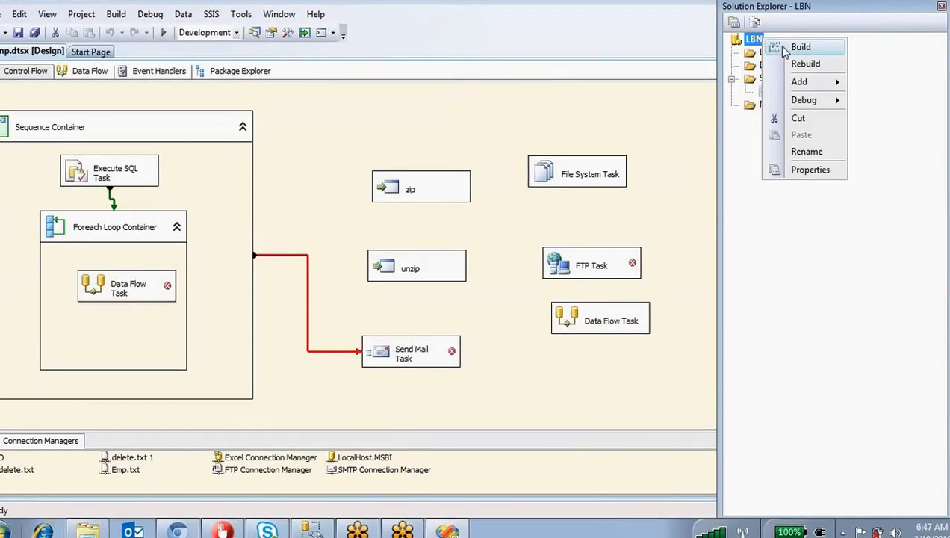
left_click(87, 529)
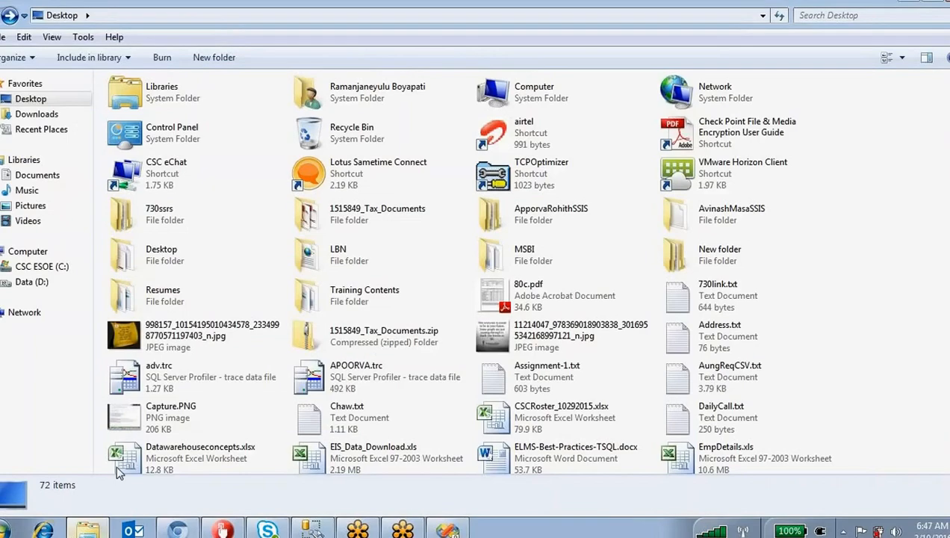
double_click(383, 263)
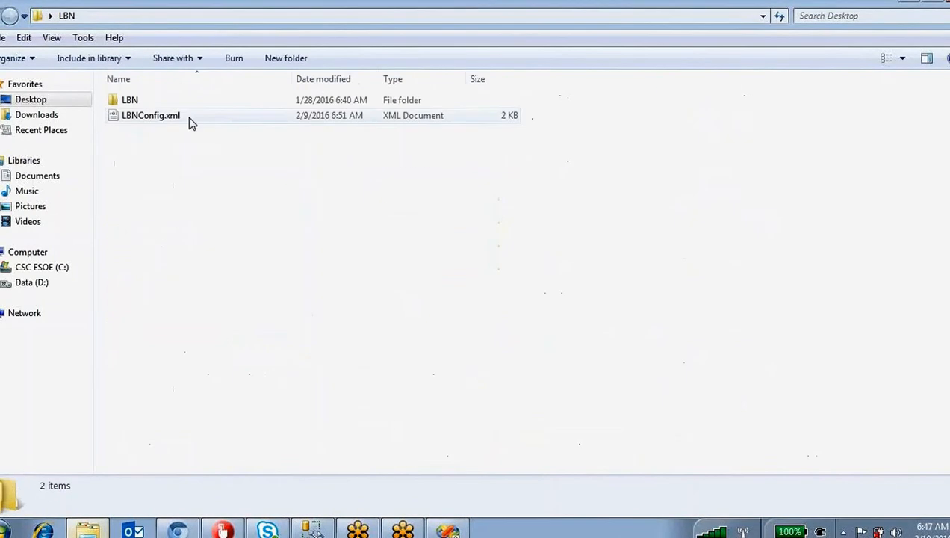
double_click(126, 101)
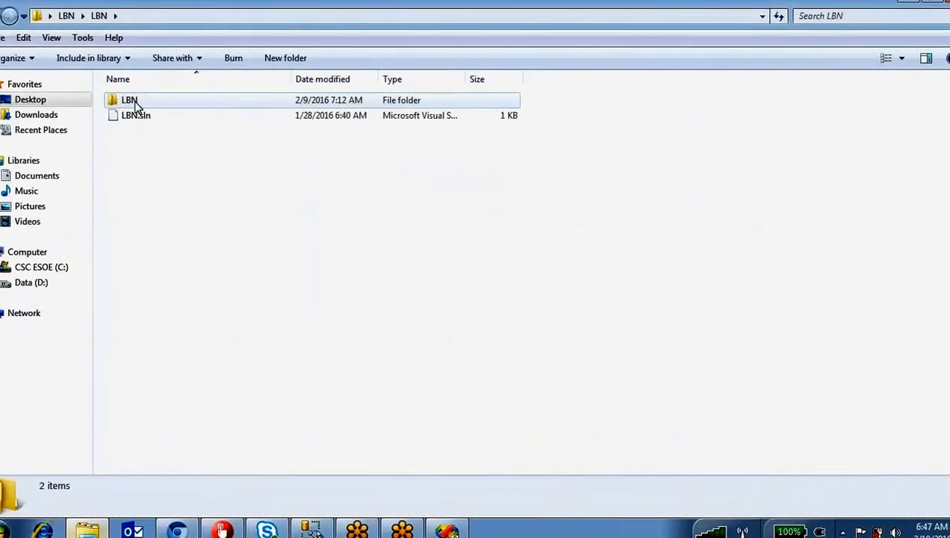
double_click(136, 106)
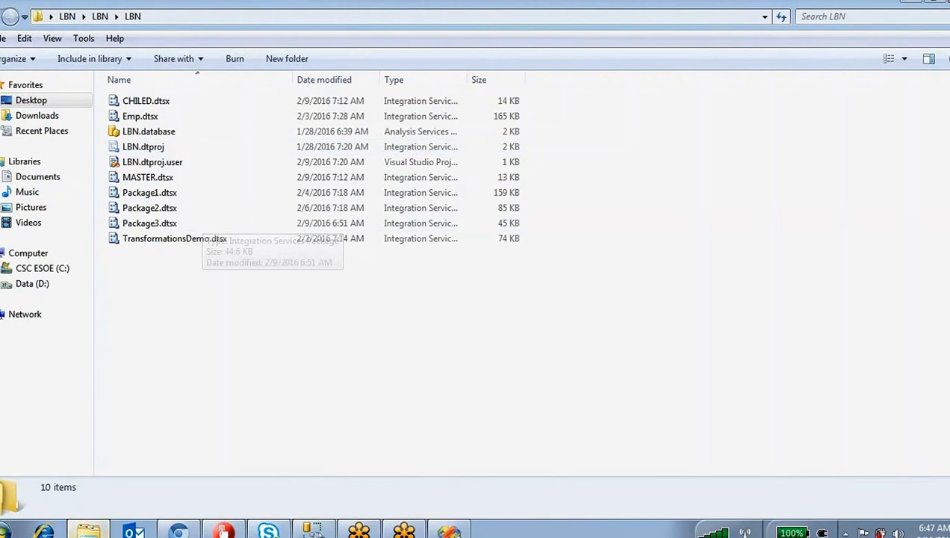
Return to Business Intelligence Development Studio and build the LBN project.
key("alt+Tab")
right_click(762, 42)
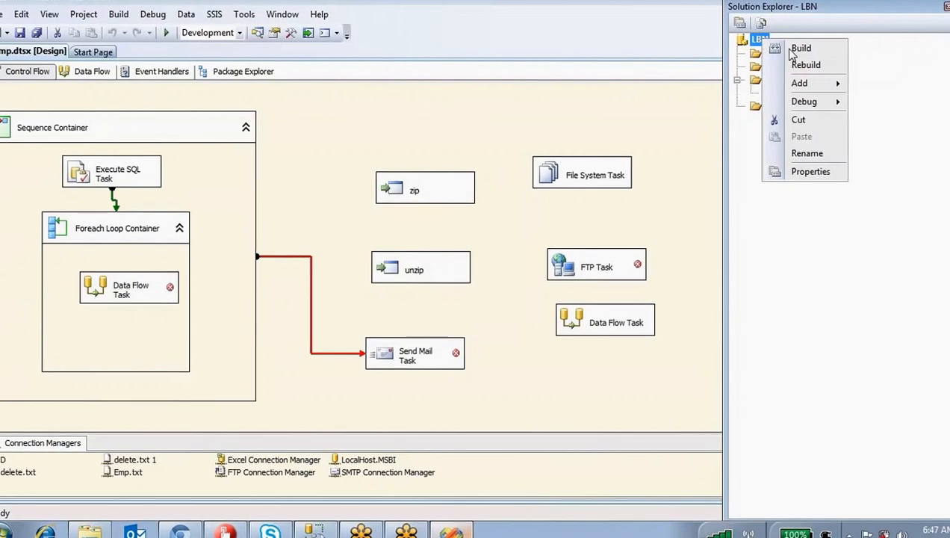
left_click(804, 46)
Switch to Windows Explorer and open the Deployment folder inside the LBN project's bin folder.
left_click(112, 532)
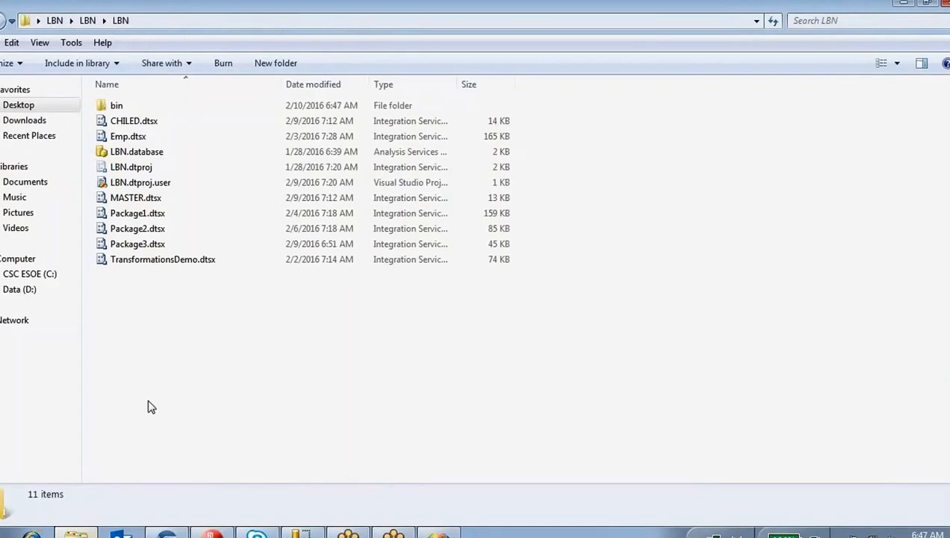
left_click(117, 107)
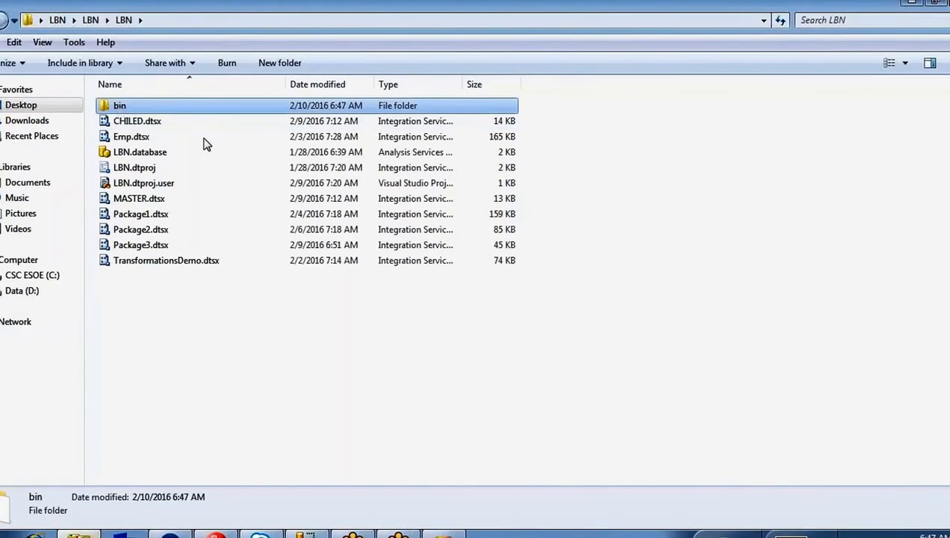
double_click(129, 105)
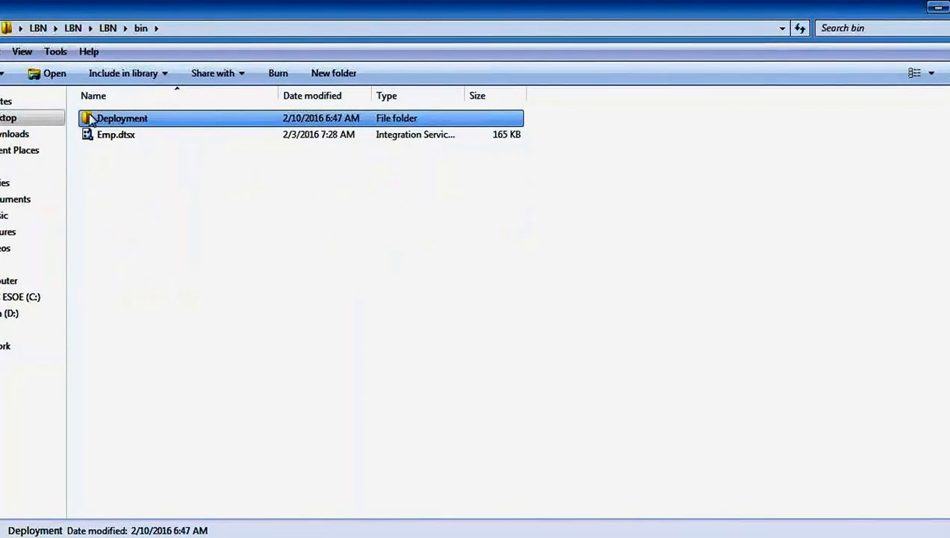
double_click(137, 120)
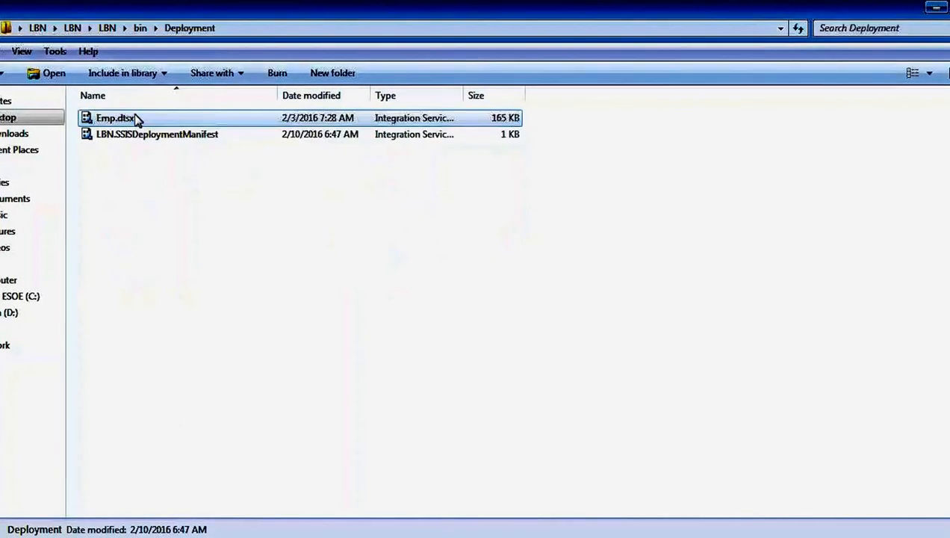
Widen the Name column in the Deployment folder and launch LBN.SSISDeploymentManifest.
left_click(149, 139)
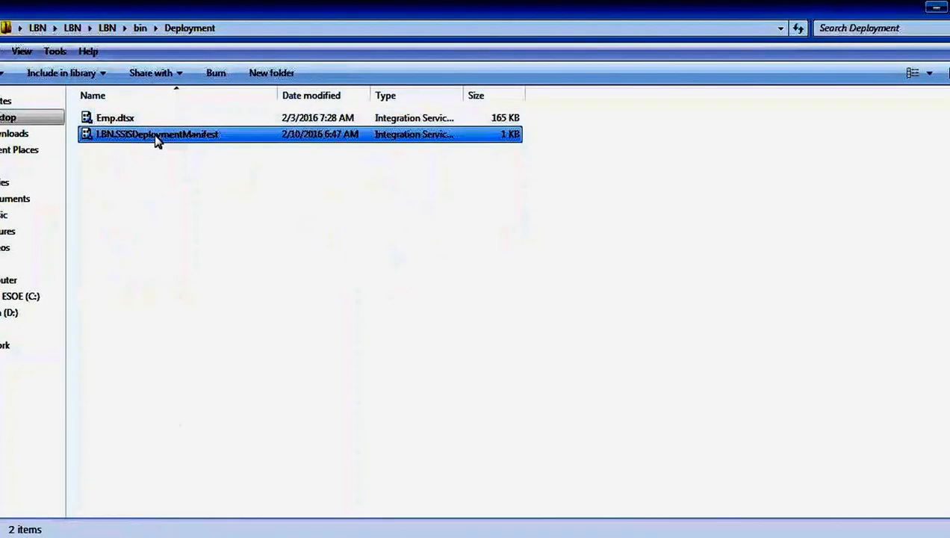
left_click(103, 120)
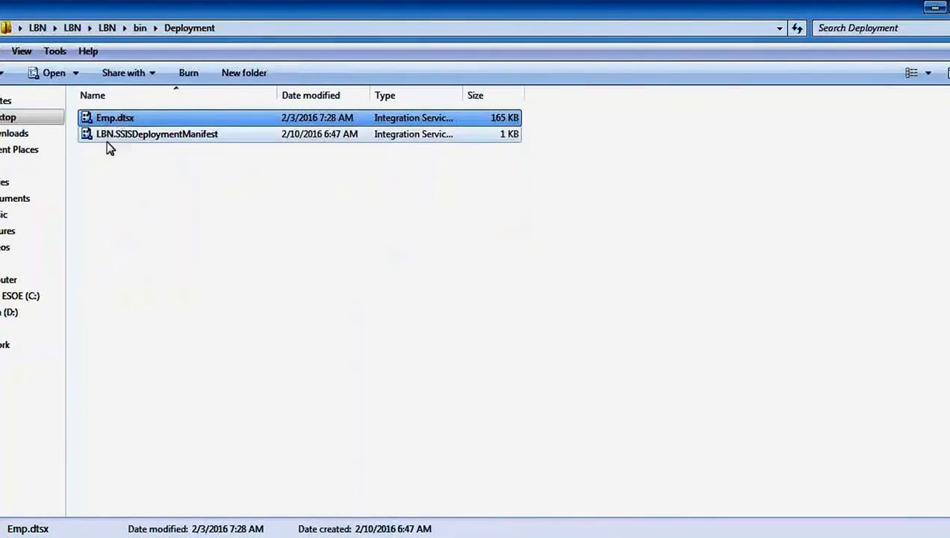
left_click_drag(277, 95, 358, 95)
left_click(198, 139)
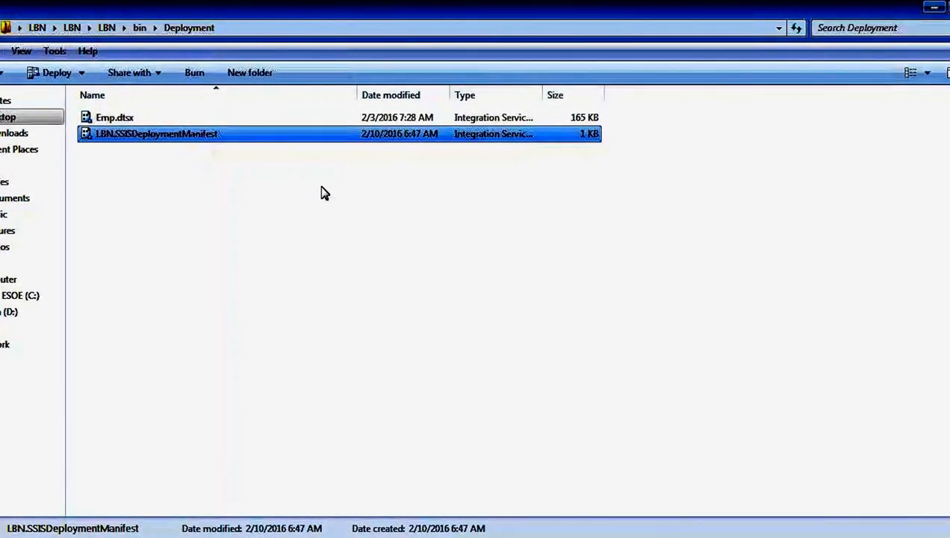
left_click(212, 152)
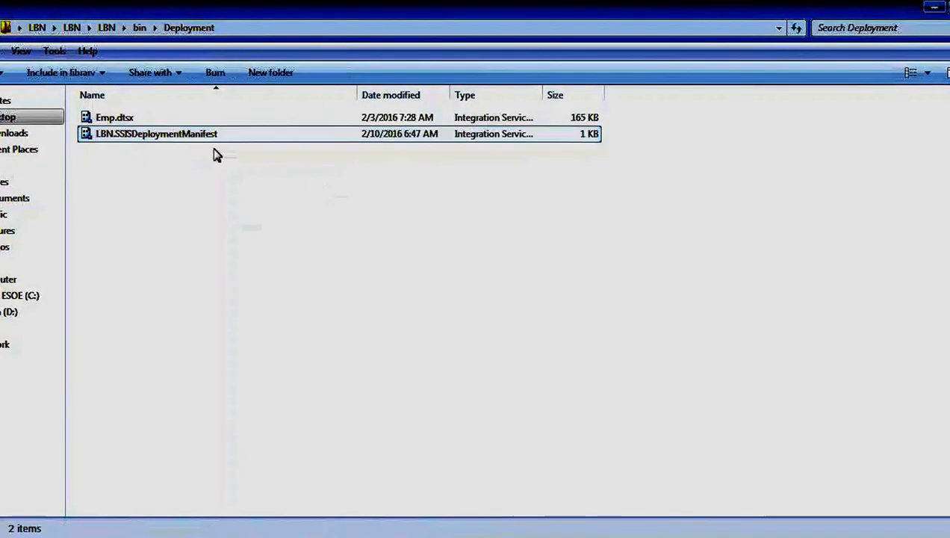
left_click(216, 135)
double_click(217, 135)
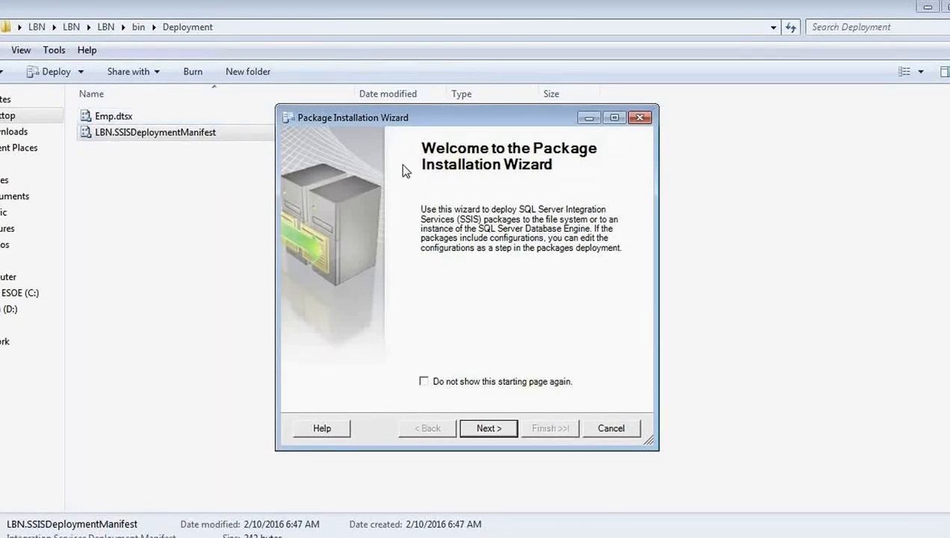
Choose SQL Server deployment in the Package Installation Wizard and highlight the (local) server name on the target server page.
left_click(489, 429)
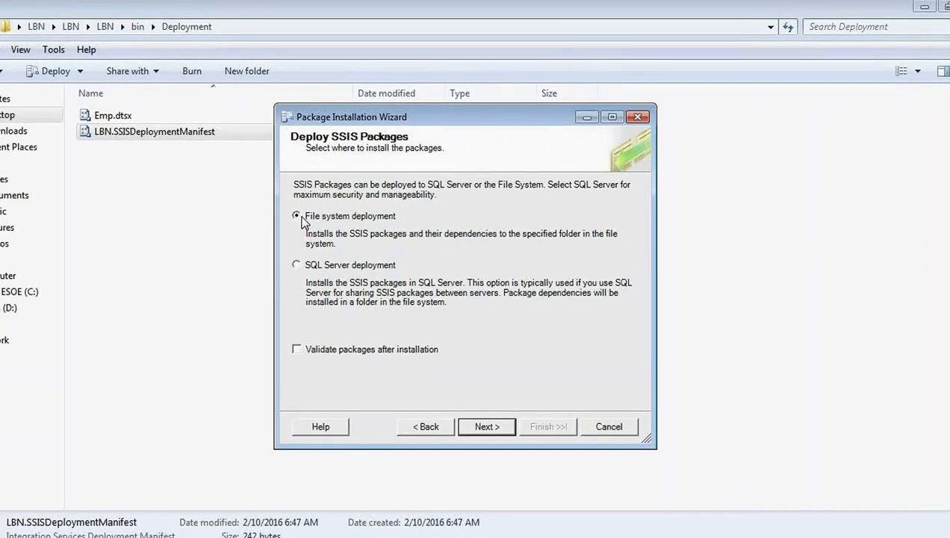
left_click(297, 266)
left_click(486, 426)
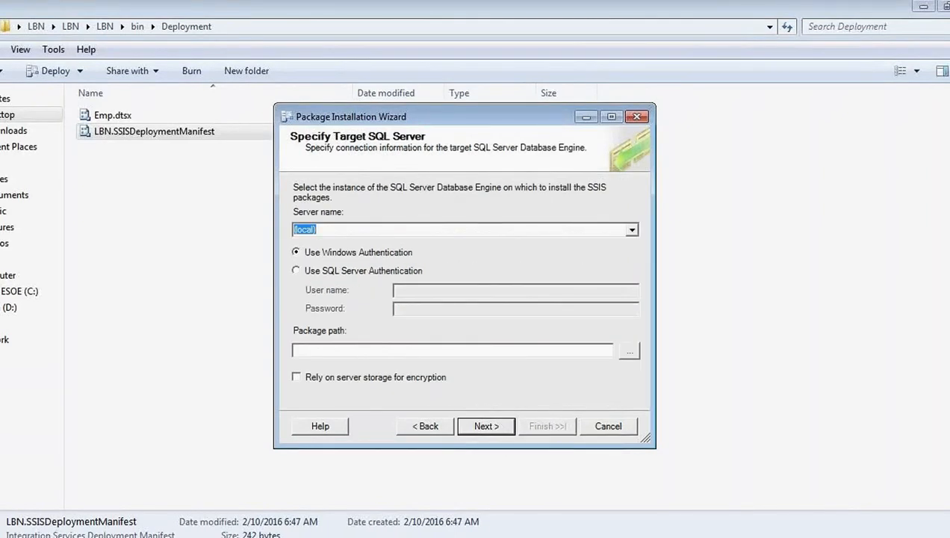
left_click(543, 230)
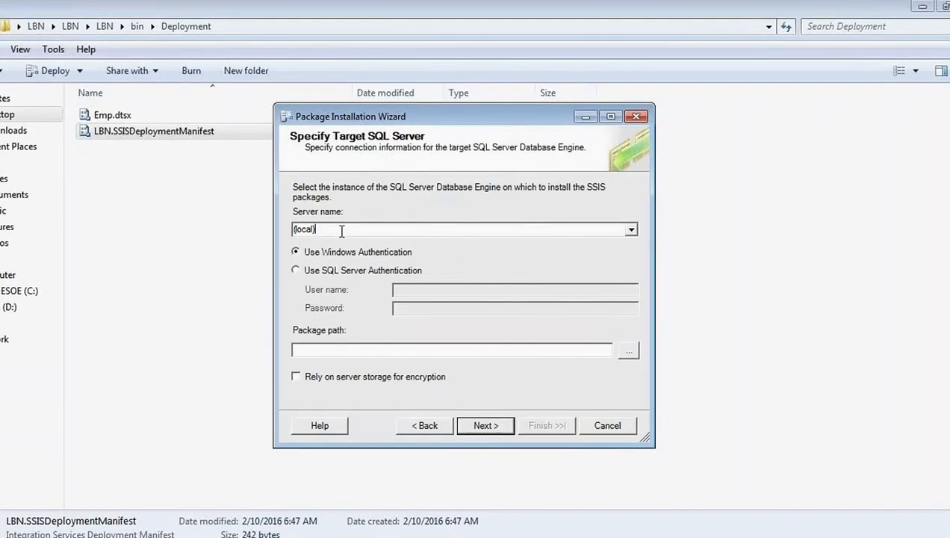
left_click_drag(342, 232, 202, 218)
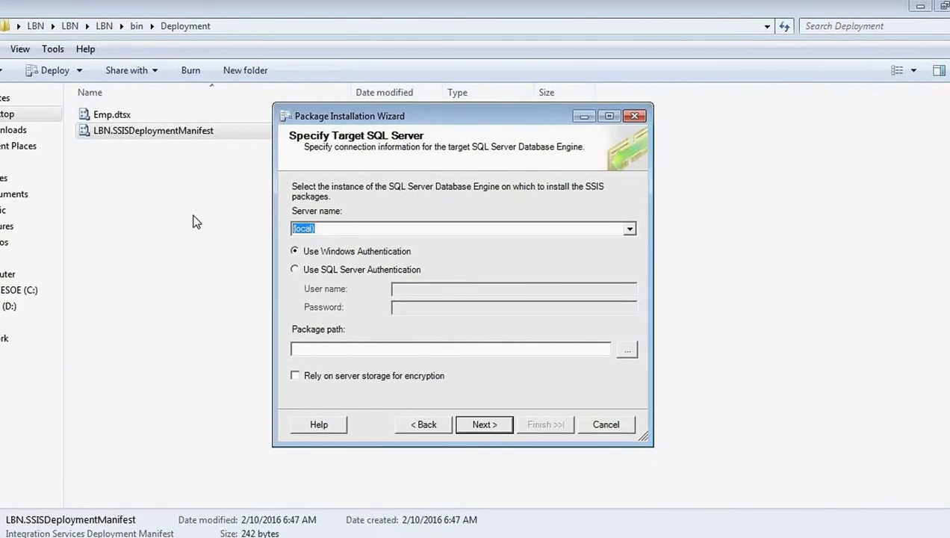
left_click(351, 228)
left_click_drag(349, 230, 288, 228)
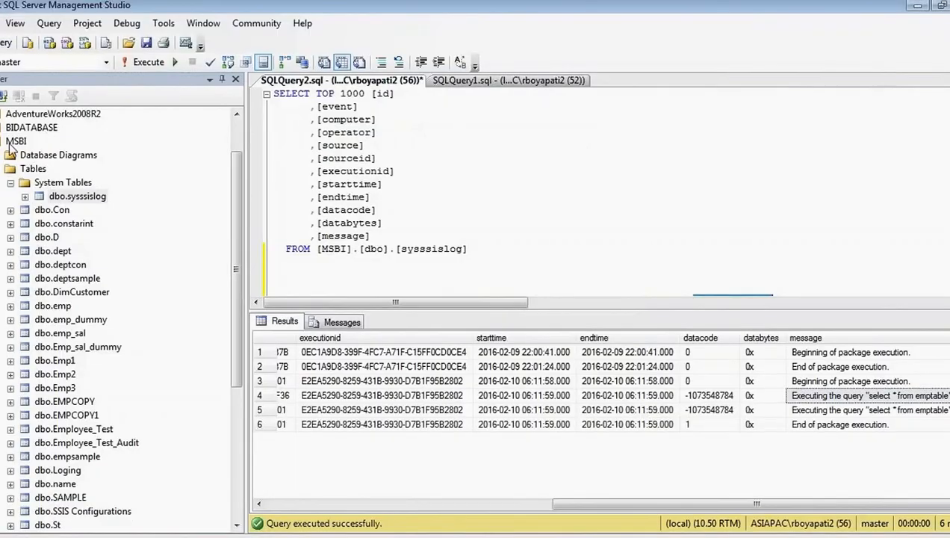
Switch to SQL Server Management Studio, collapse the MSBI database and connect Object Explorer to Integration Services.
left_click(0, 142)
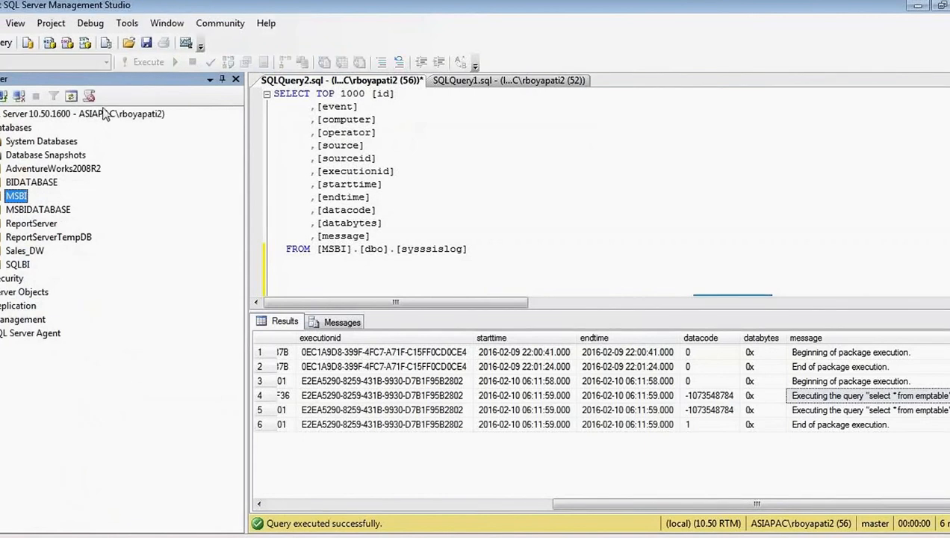
left_click(3, 96)
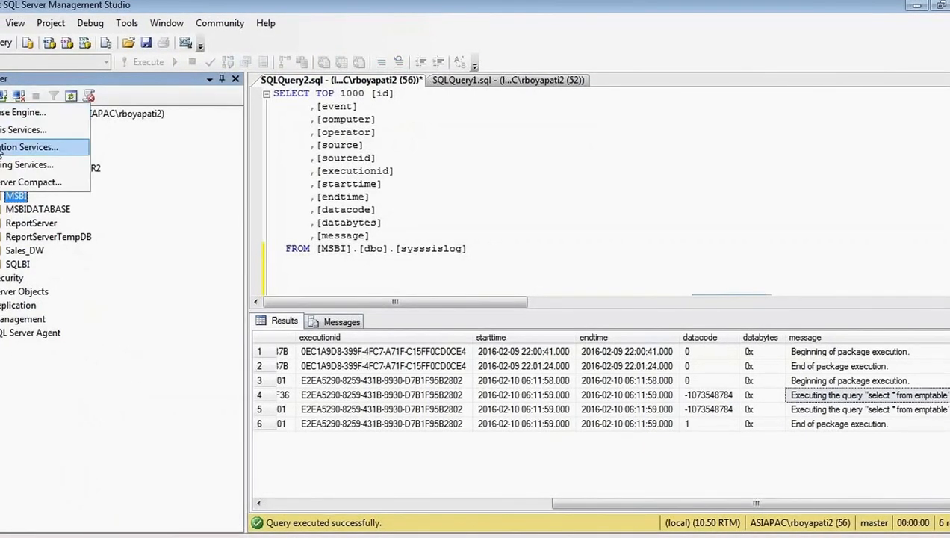
left_click(30, 148)
left_click(379, 303)
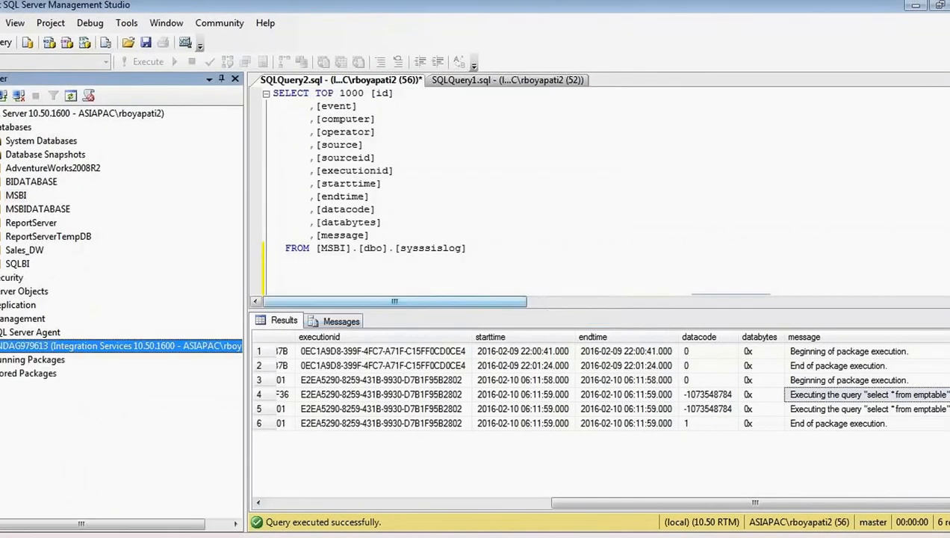
left_click(1, 359)
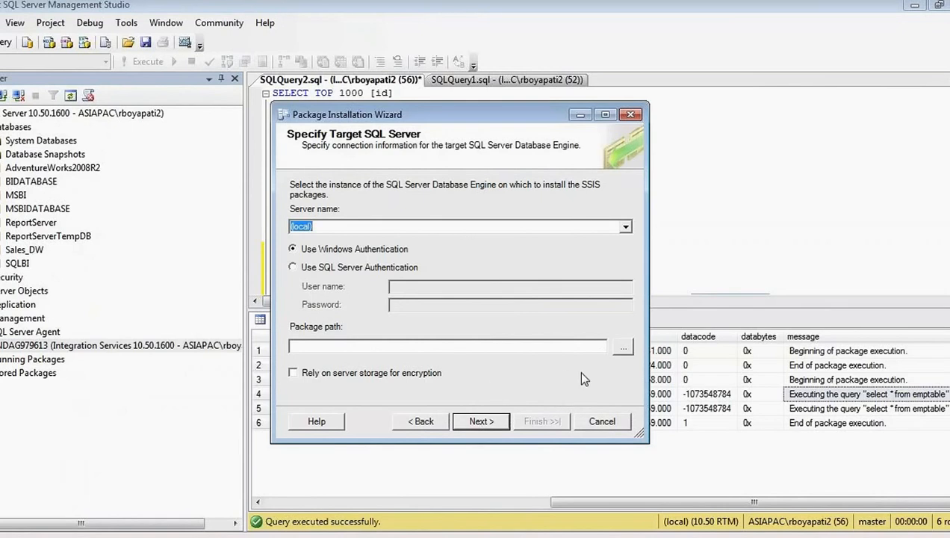
Browse the wizard's package path folders, expand Maintenance Plans and cancel the folder selection.
left_click(623, 346)
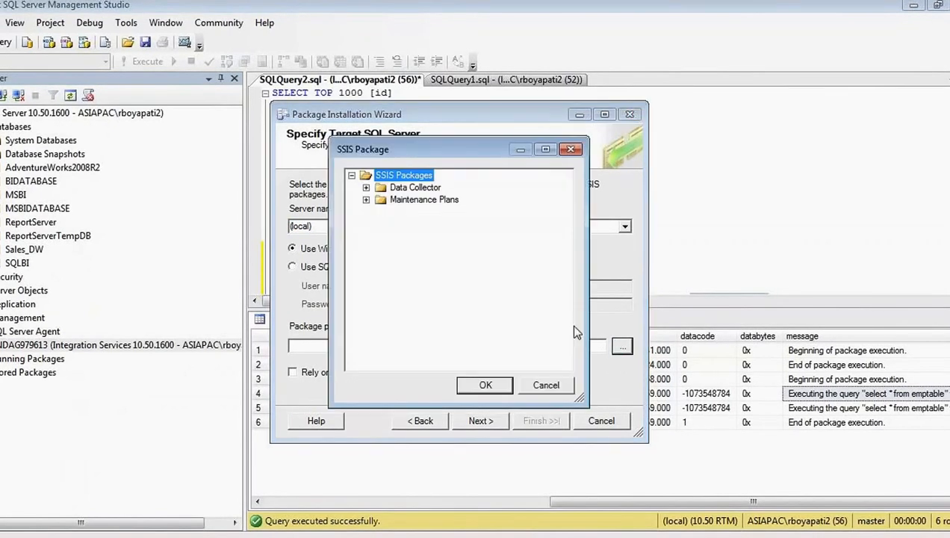
left_click(366, 200)
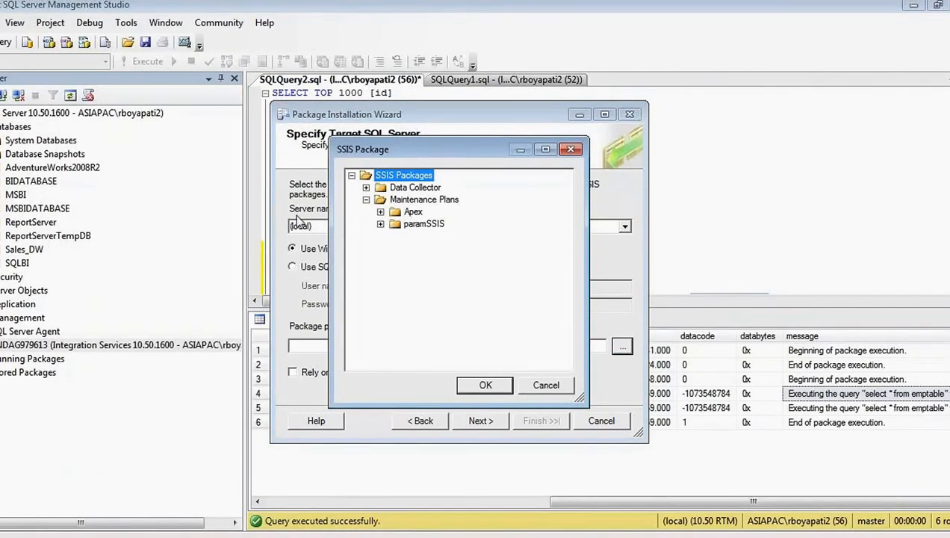
left_click(526, 385)
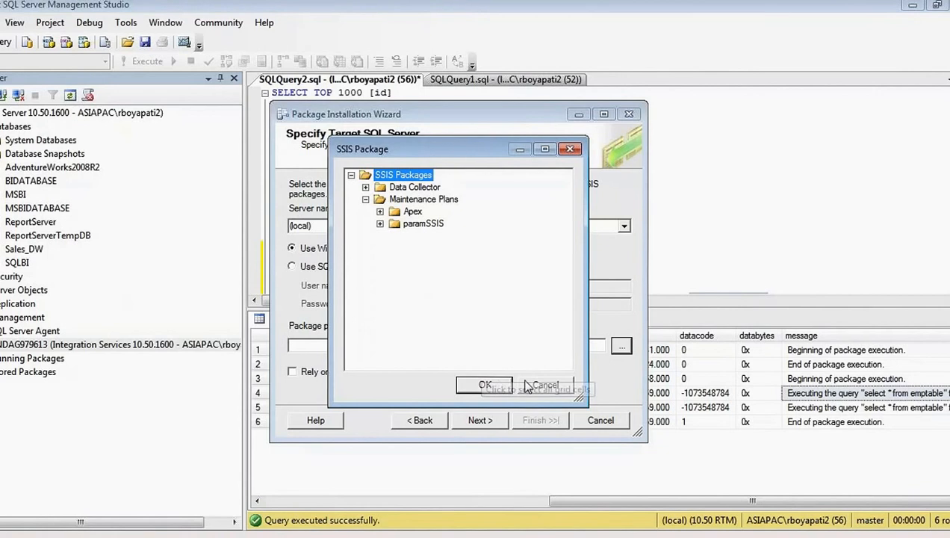
left_click(537, 387)
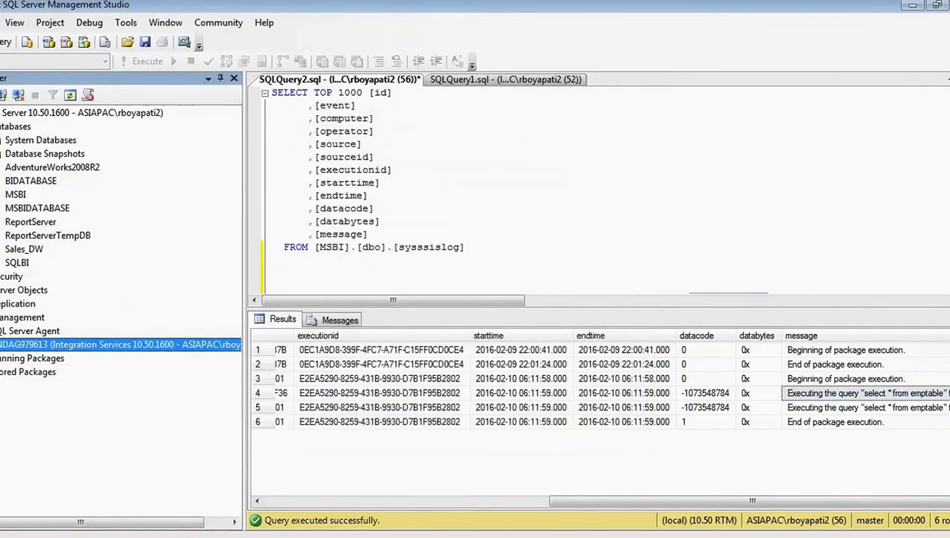
Expand Stored Packages under the Integration Services server and dismiss its context menu.
left_click(0, 372)
right_click(28, 376)
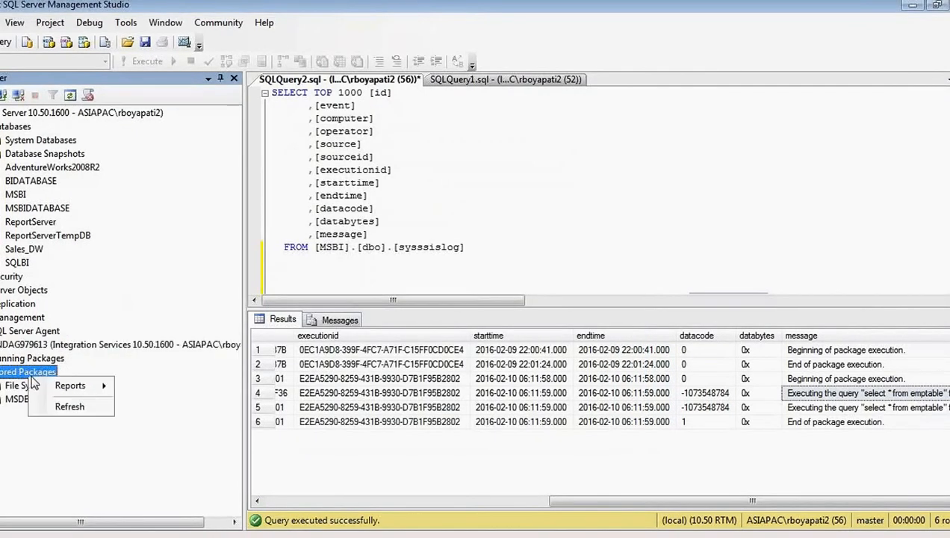
left_click(14, 432)
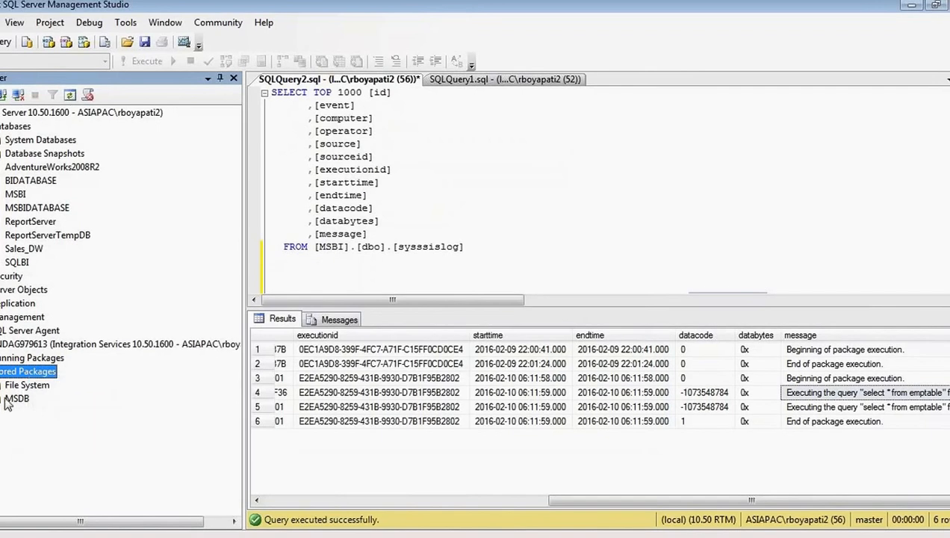
Try to expand the MSDB folder under Stored Packages and dismiss the resulting error dialog.
left_click(2, 399)
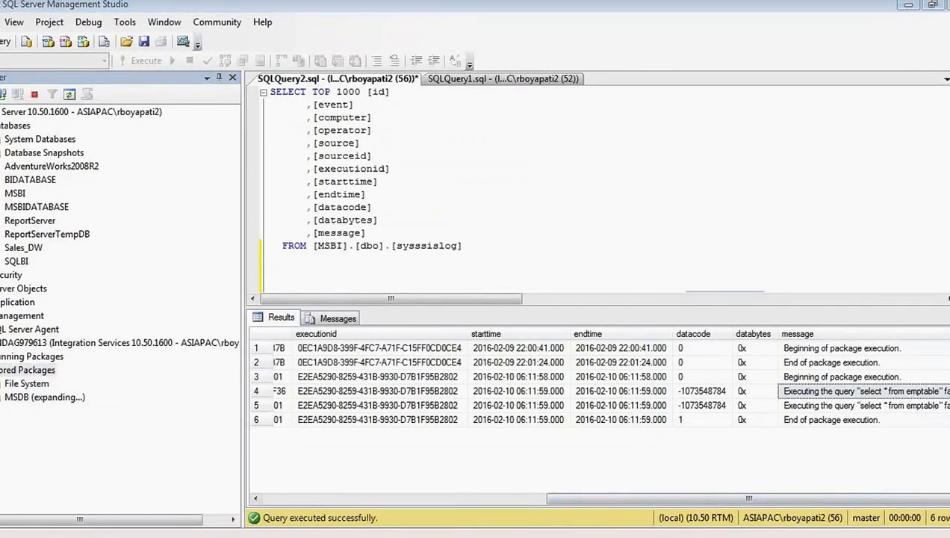
left_click(923, 536)
left_click(923, 537)
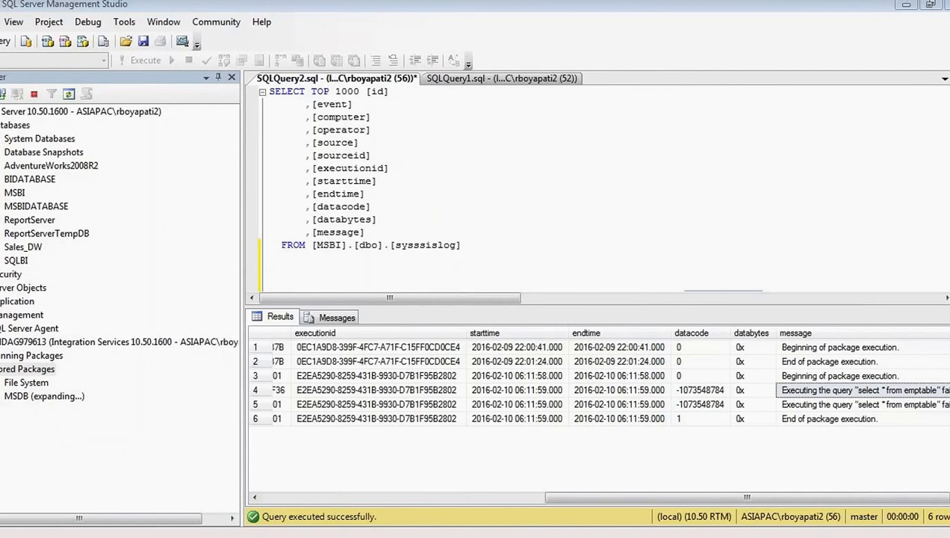
left_click(28, 368)
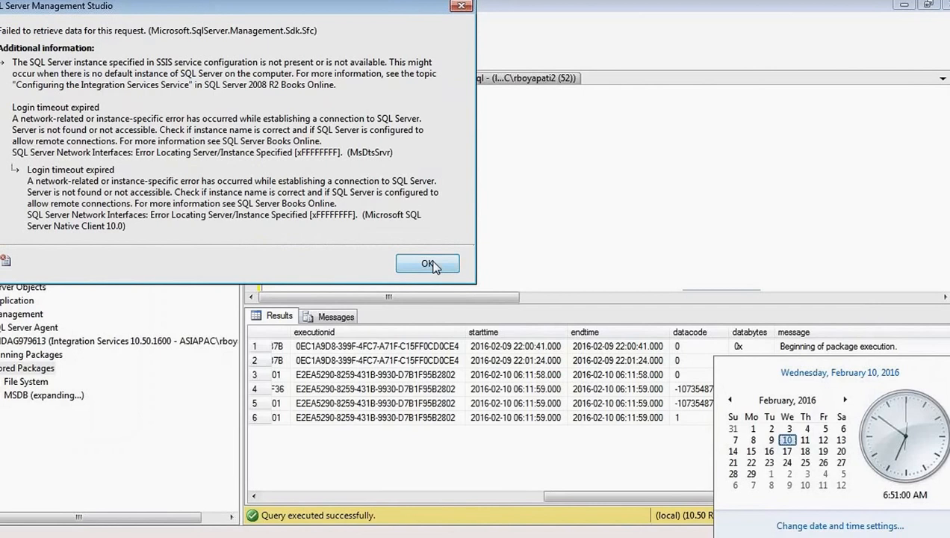
left_click(428, 264)
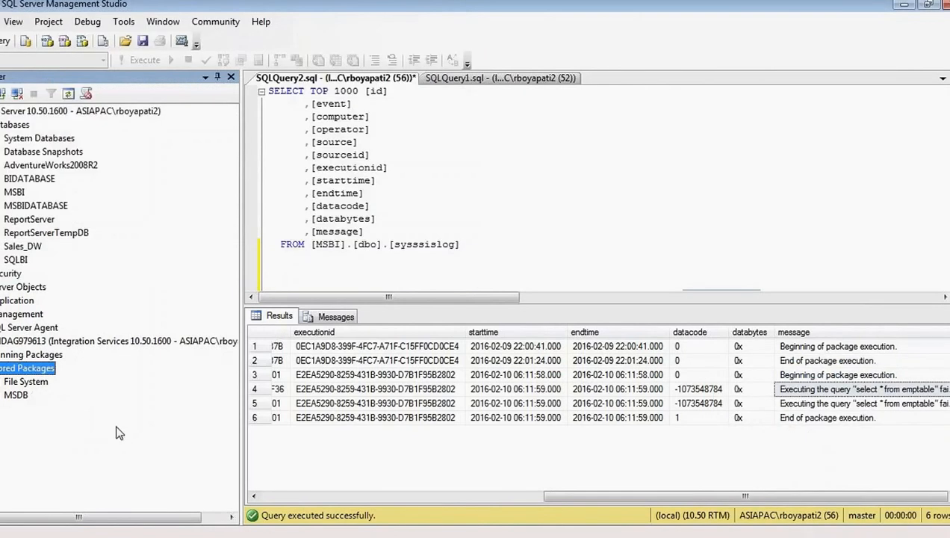
Try to create a new folder named LBN under MSDB in Stored Packages, dismissing the error and cancelling the folder dialog.
right_click(21, 398)
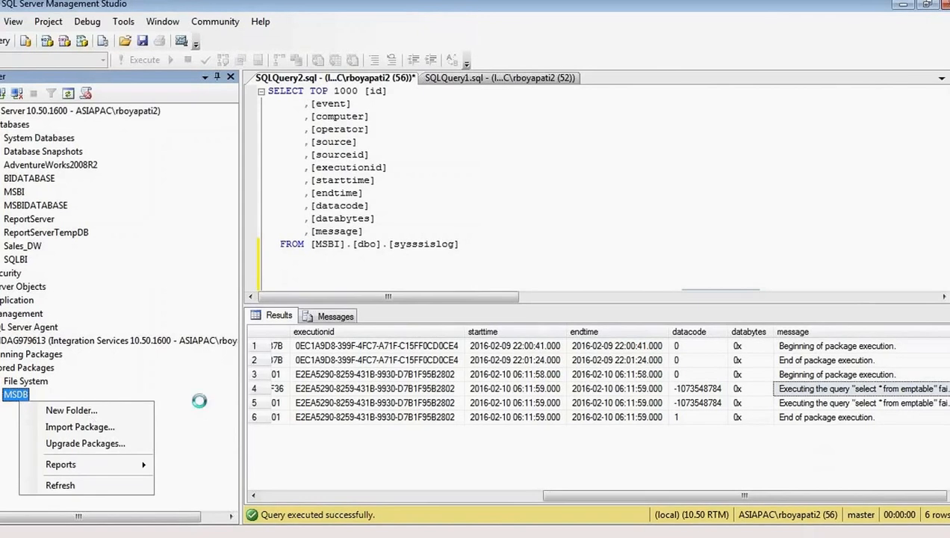
left_click(71, 410)
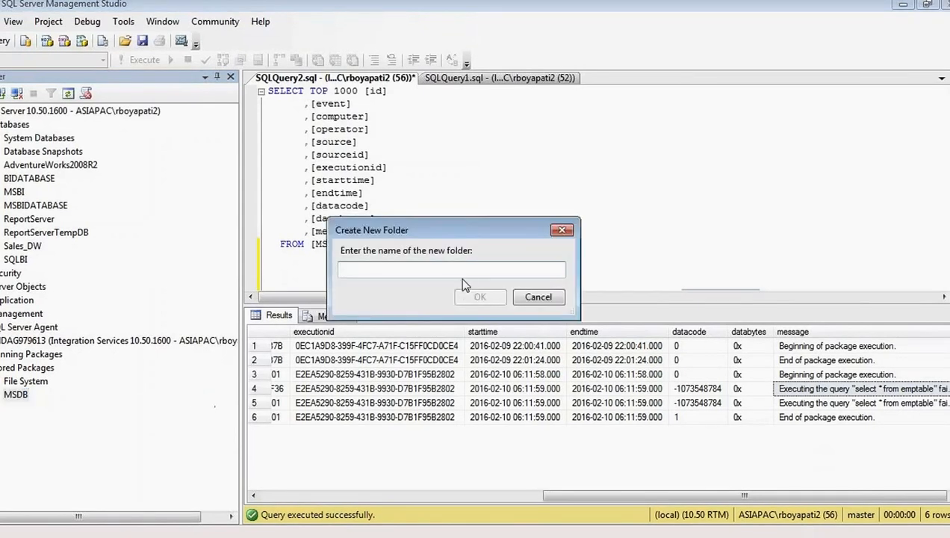
type("LBN")
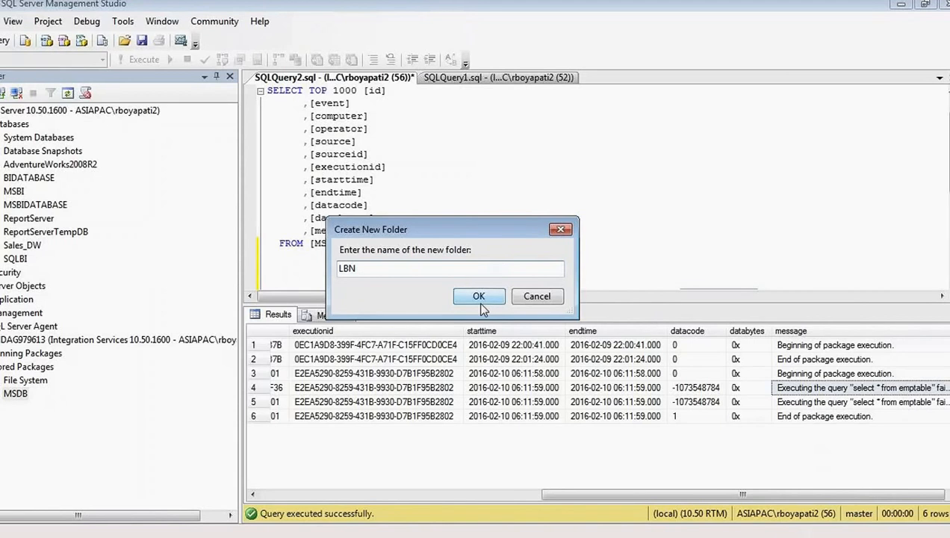
left_click(476, 298)
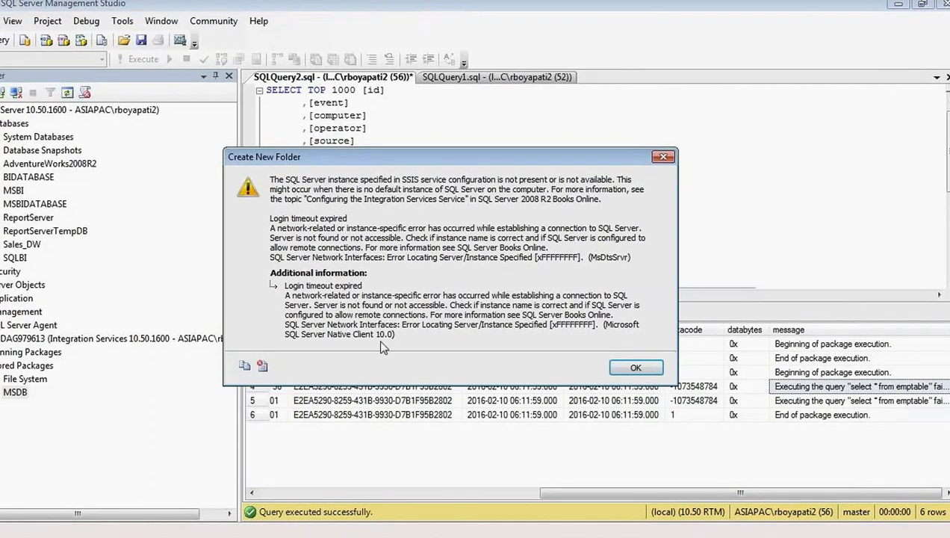
left_click(629, 368)
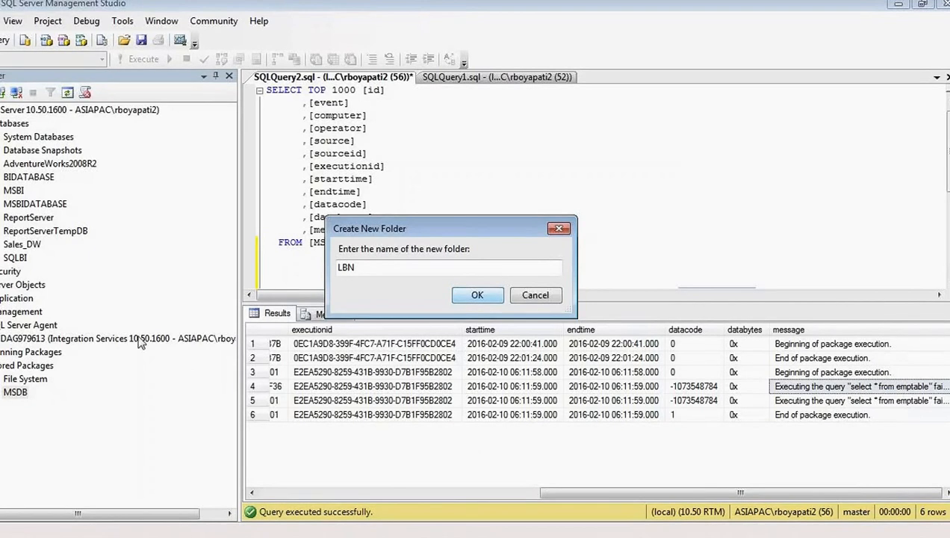
left_click(508, 295)
left_click(628, 368)
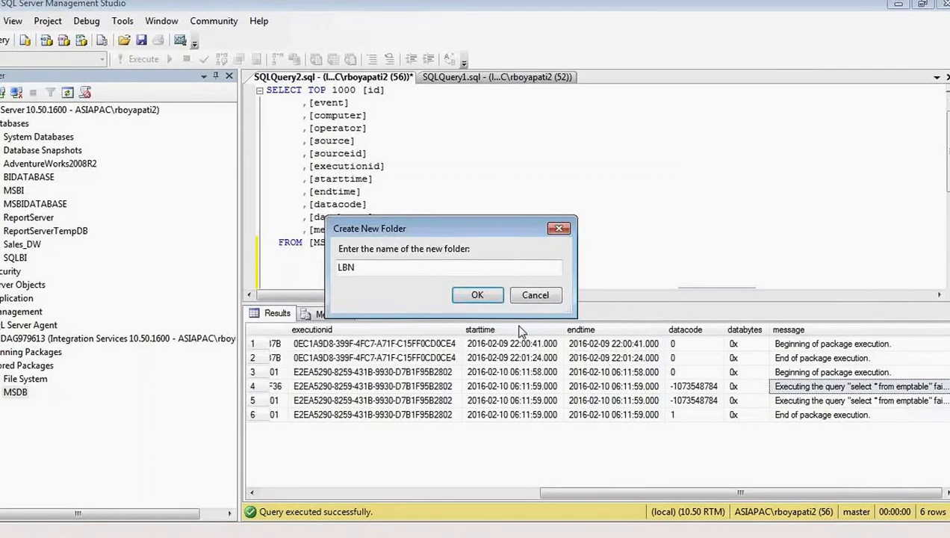
left_click(535, 296)
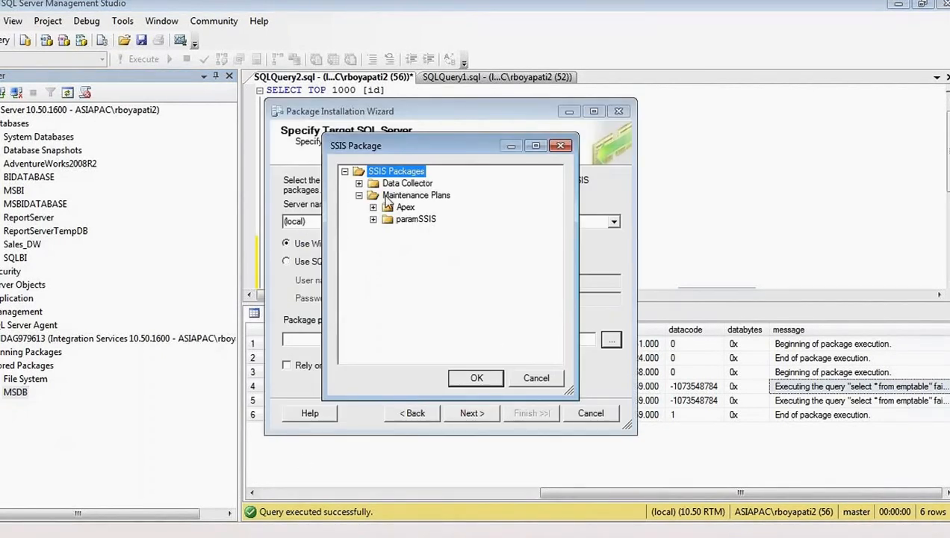
Set the Package Installation Wizard's package path to Maintenance Plans and install the package, keeping the proposed dependencies folder.
left_click(388, 196)
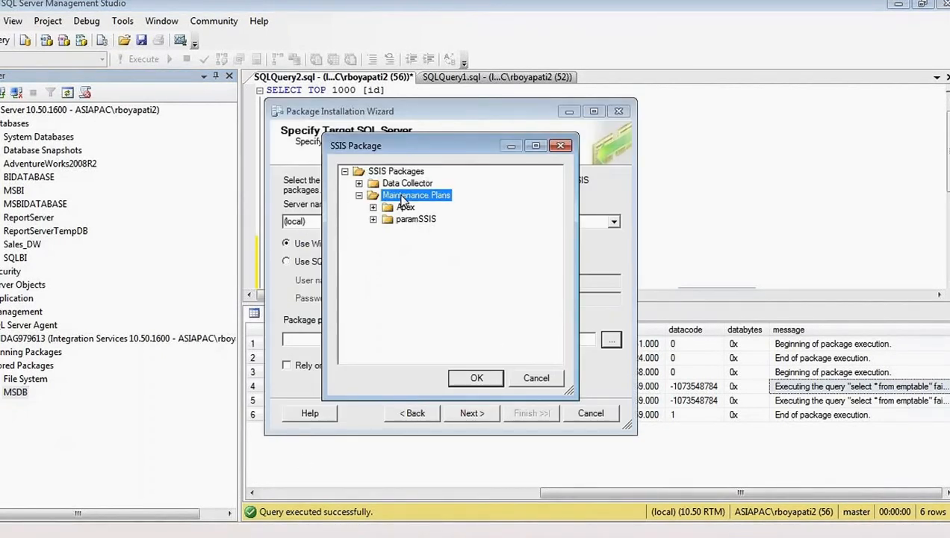
left_click(474, 380)
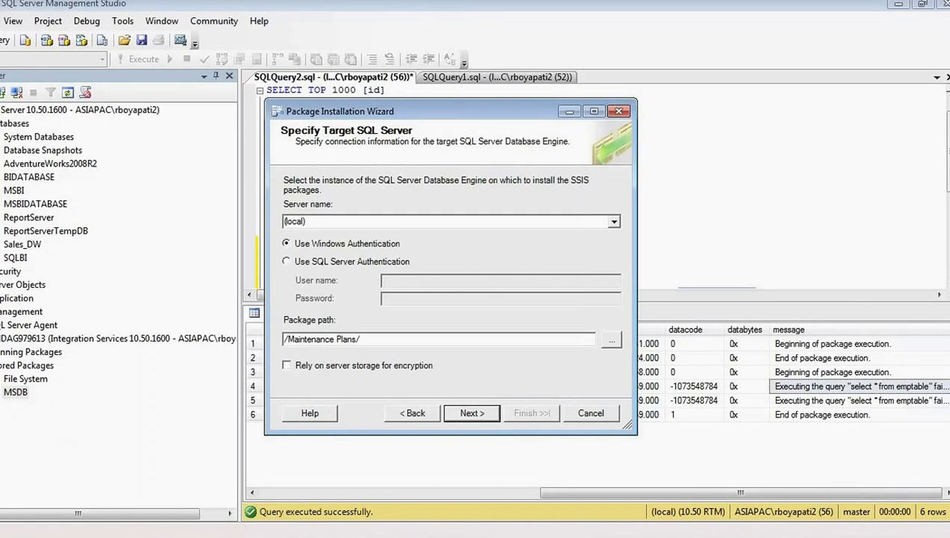
key("Return")
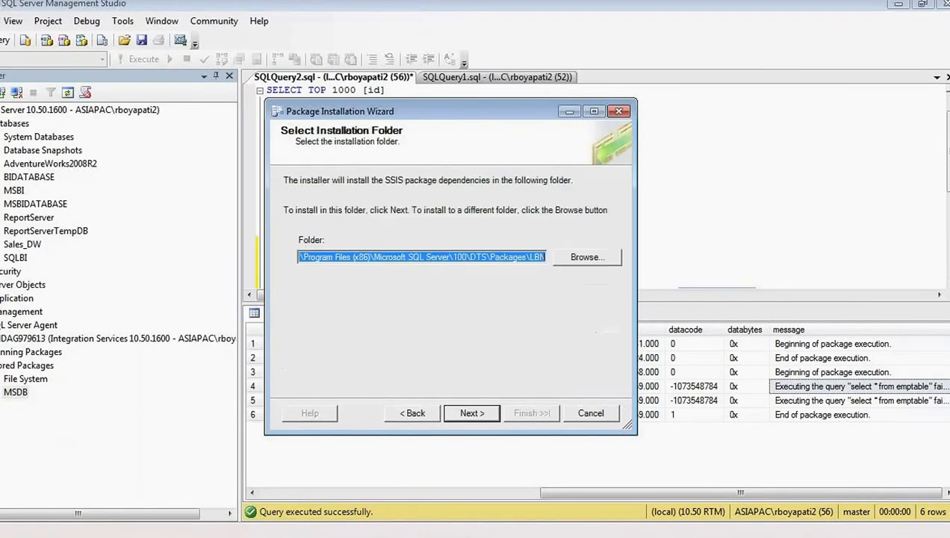
left_click(482, 415)
left_click(478, 414)
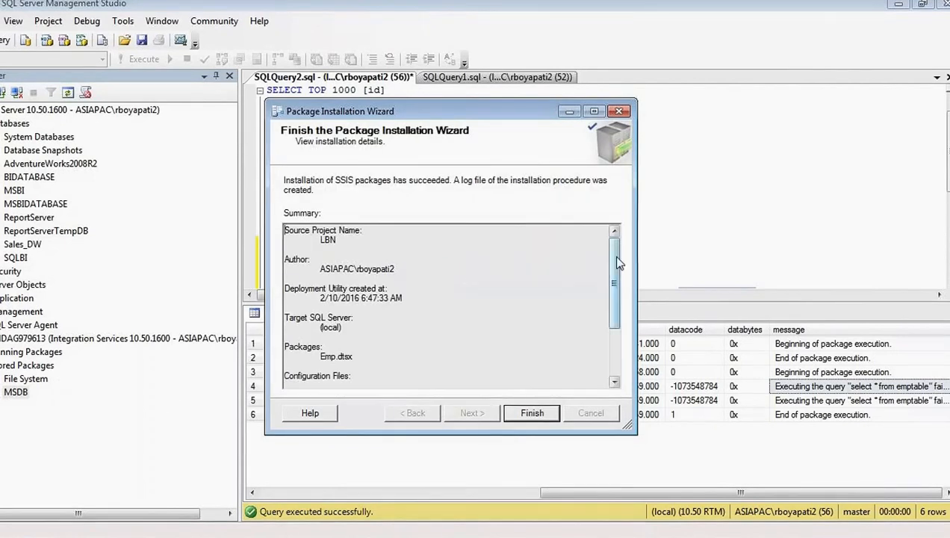
Review the source project, target SQL Server and package entries in the installation summary, and finish the wizard.
left_click_drag(353, 242, 285, 230)
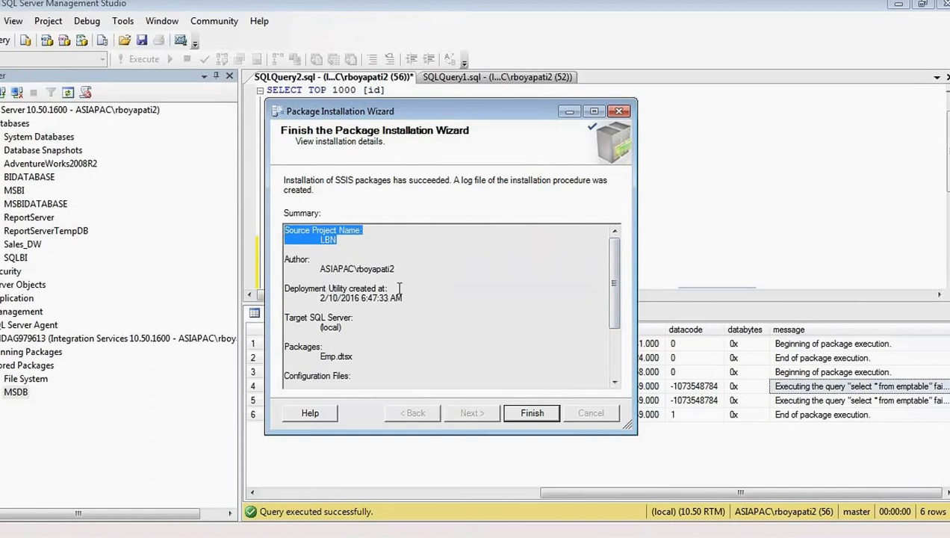
left_click_drag(304, 327, 292, 326)
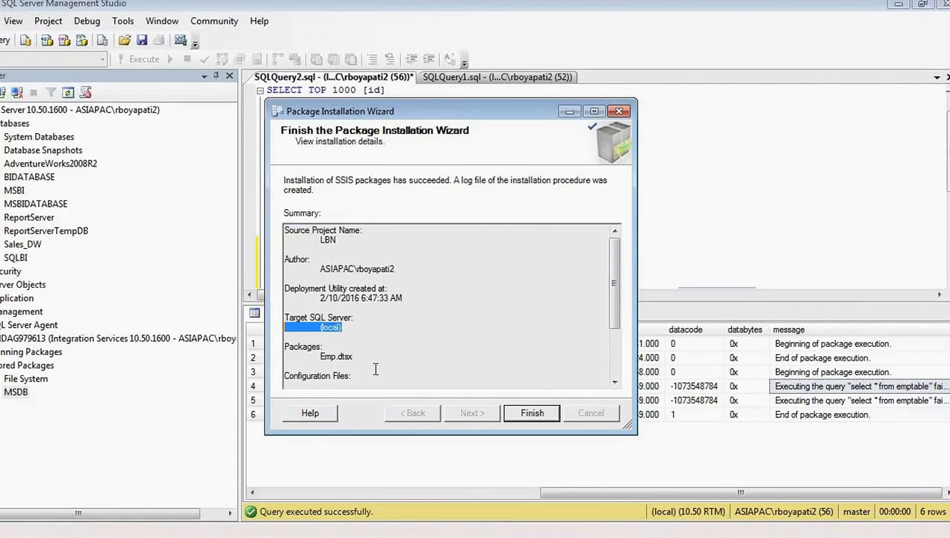
left_click_drag(376, 367, 291, 352)
scroll(451, 306, "down", 3)
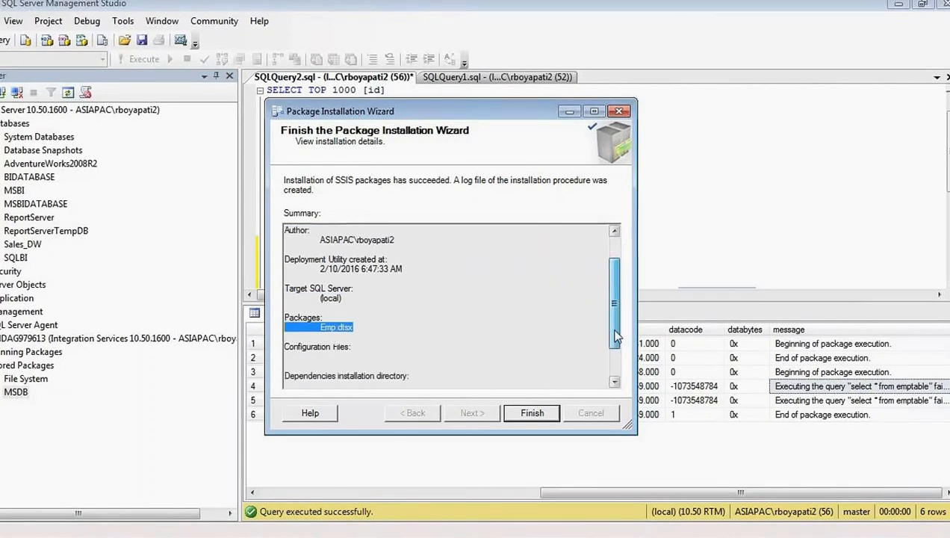
left_click(533, 413)
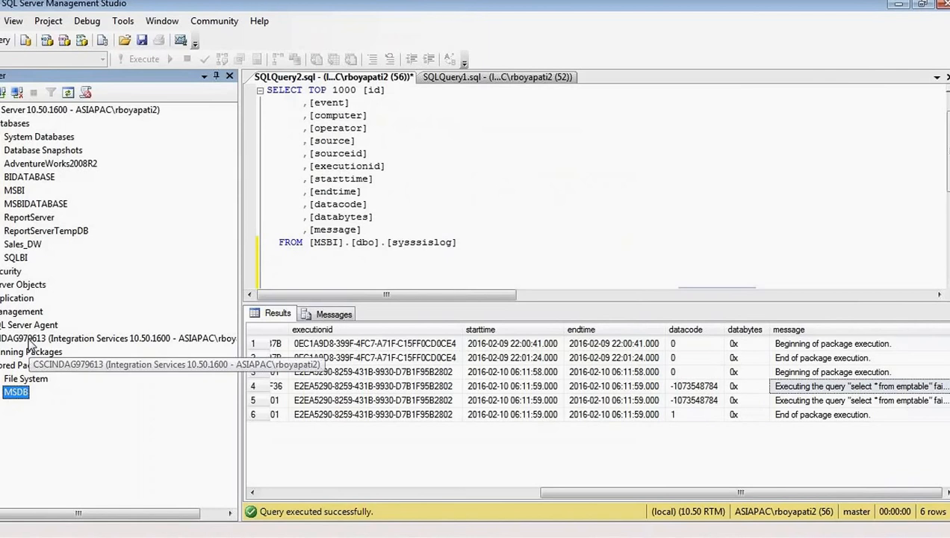
Disconnect both the database engine server and the Integration Services server from Object Explorer.
right_click(112, 111)
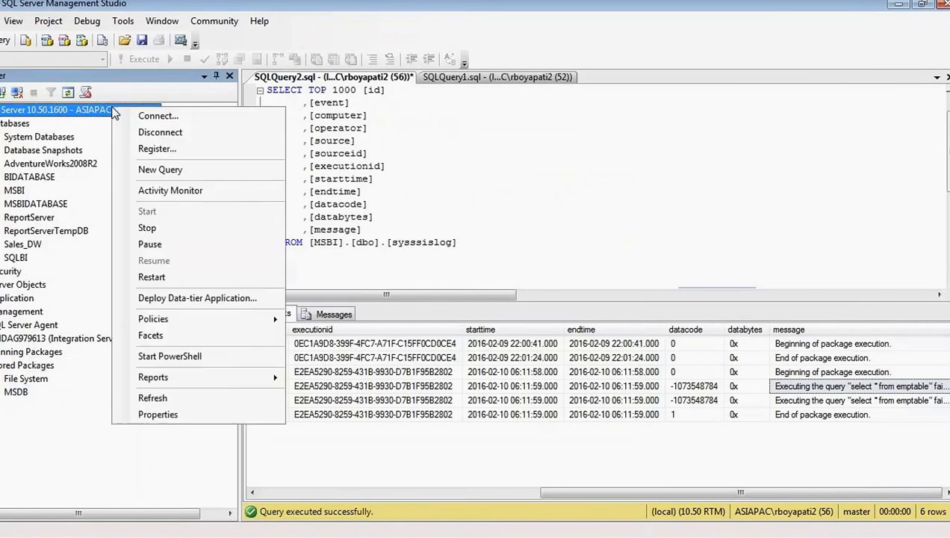
left_click(153, 133)
right_click(69, 113)
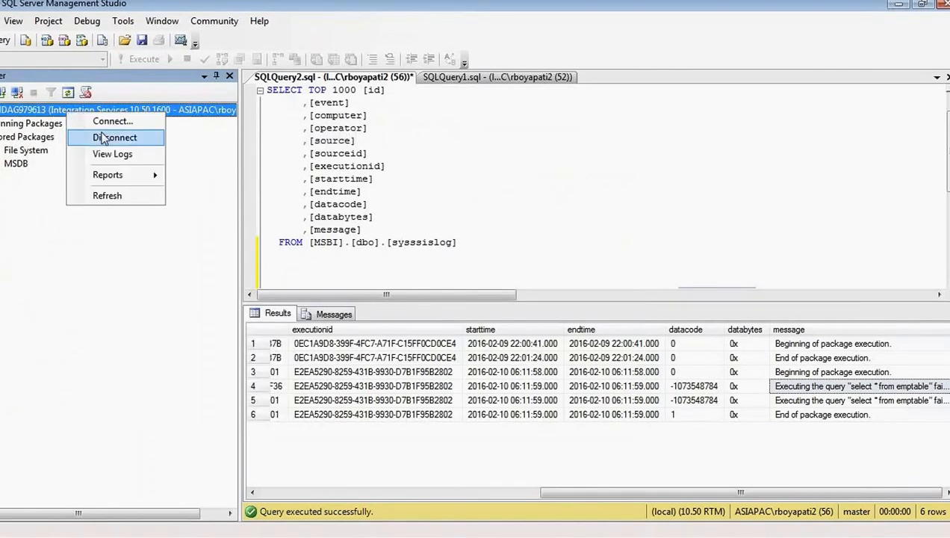
left_click(102, 134)
Reconnect Object Explorer to Integration Services on the same local machine with Windows Authentication.
left_click(5, 92)
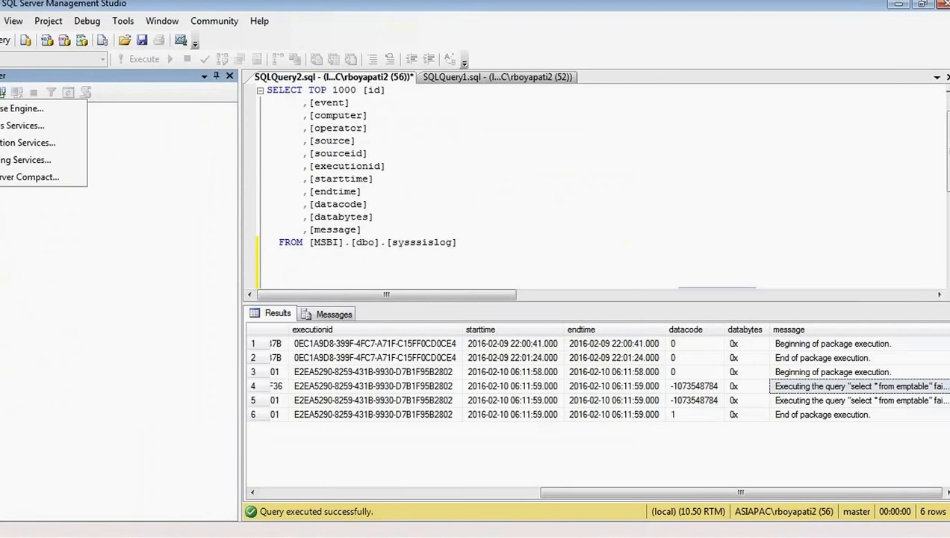
left_click(4, 143)
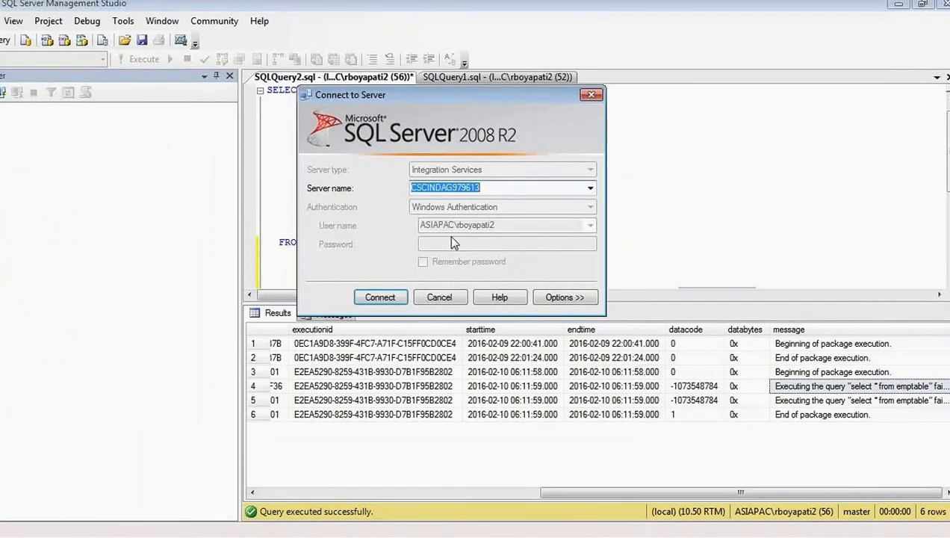
left_click(590, 188)
left_click(482, 202)
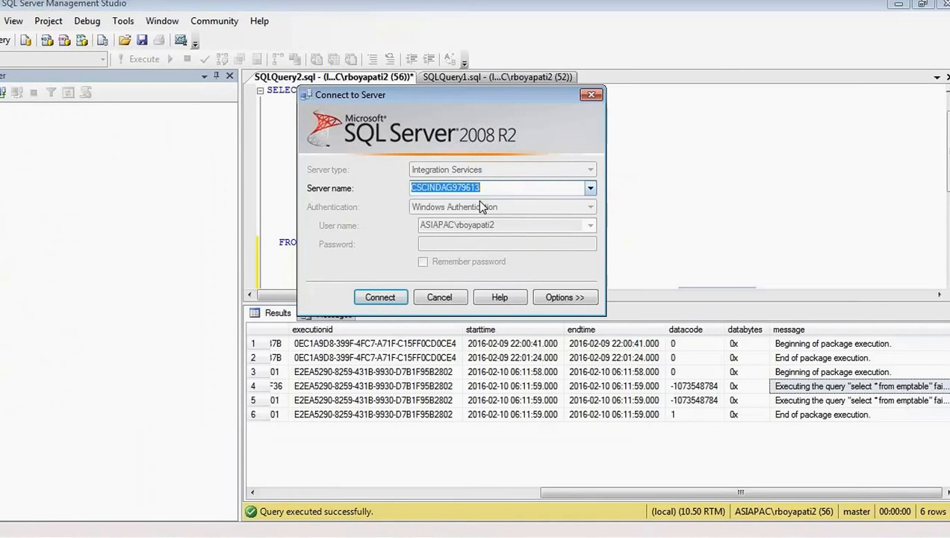
left_click(380, 298)
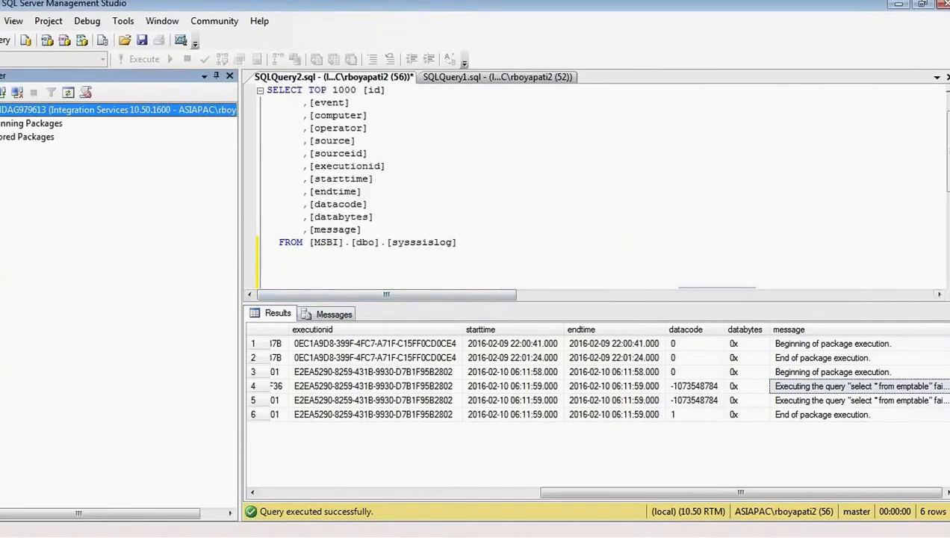
Try to expand MSDB under Stored Packages on the reconnected server, read the error details and dismiss the dialog.
double_click(15, 163)
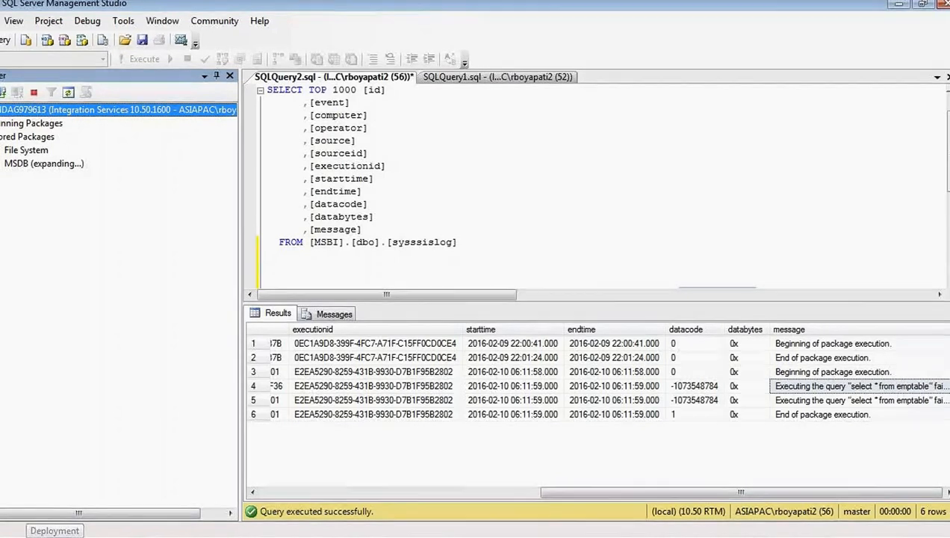
left_click(1, 536)
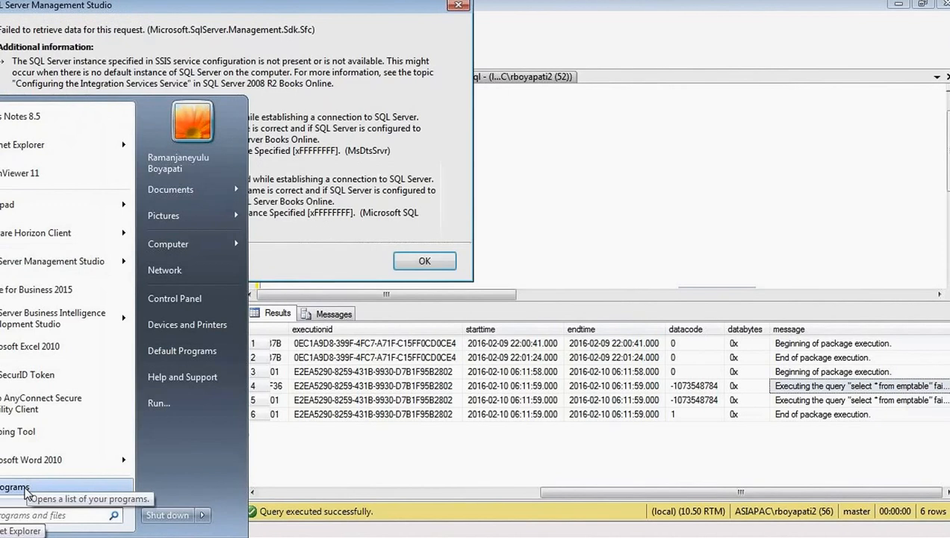
left_click(371, 220)
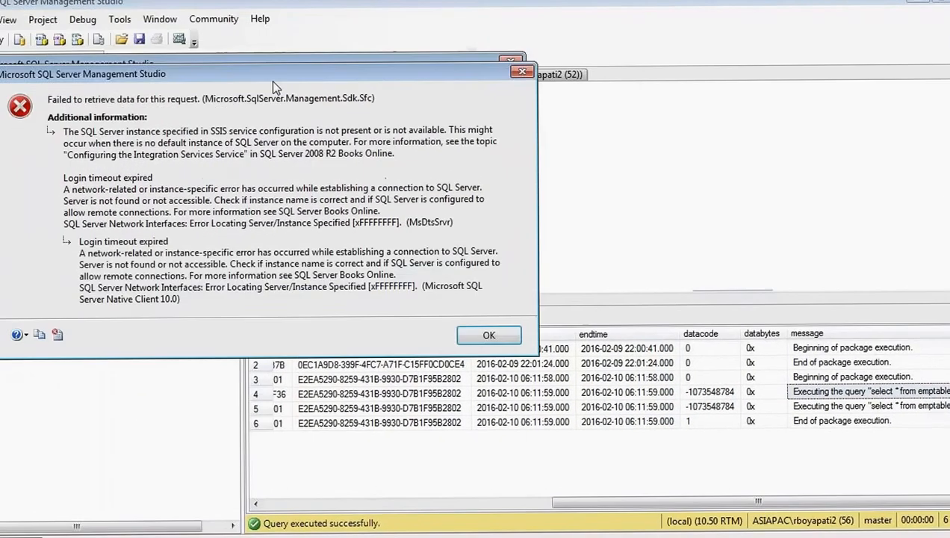
left_click_drag(273, 81, 386, 113)
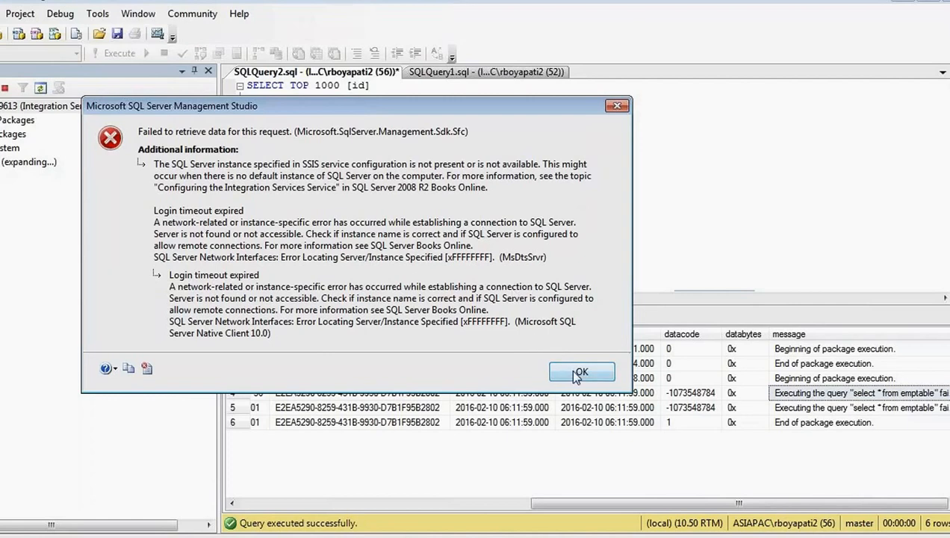
left_click(1, 536)
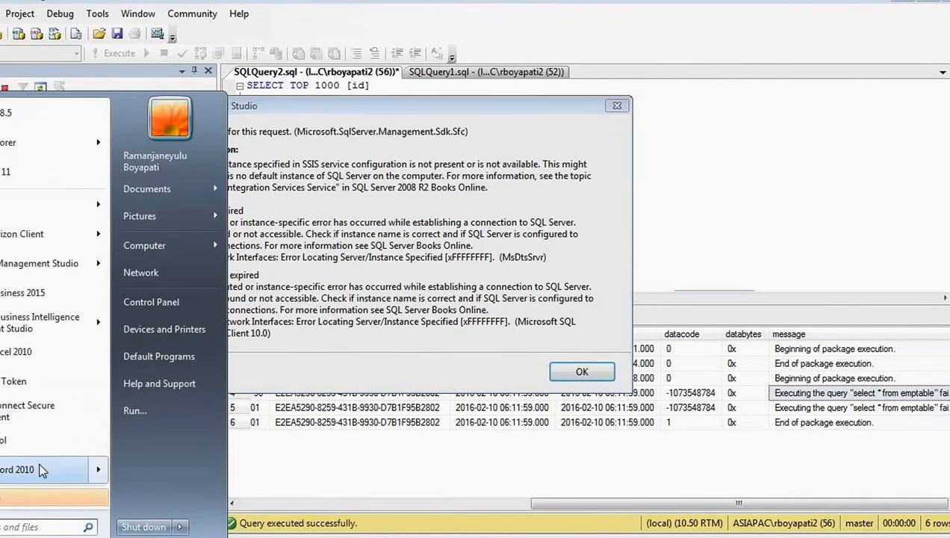
left_click(3, 499)
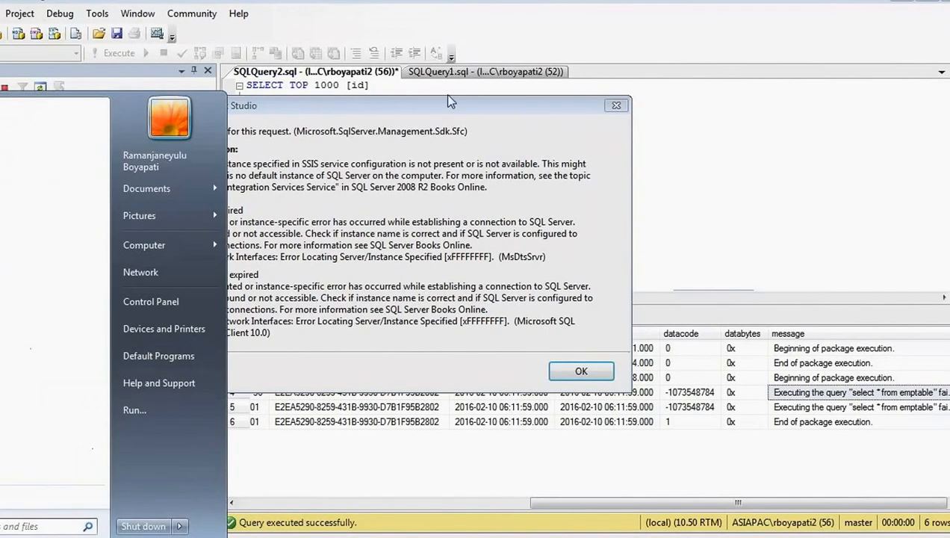
left_click(521, 12)
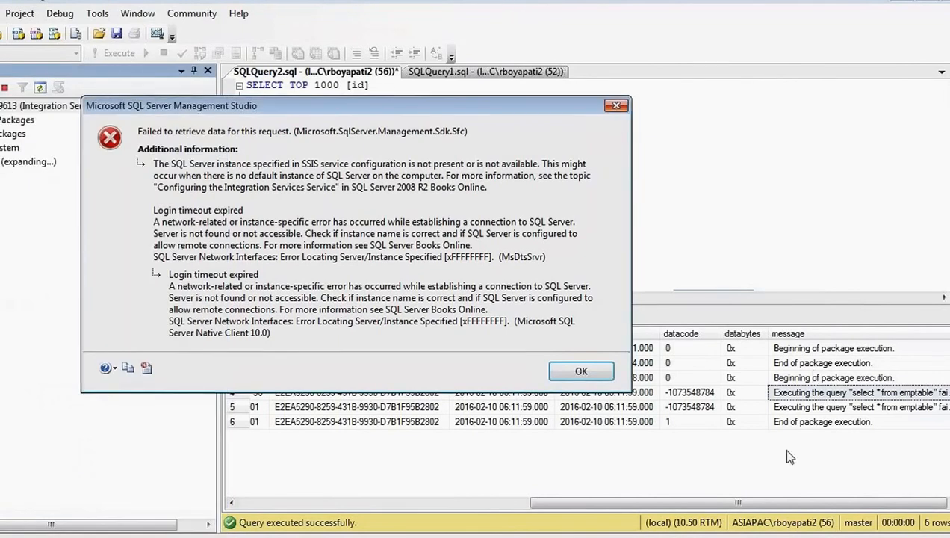
key("Return")
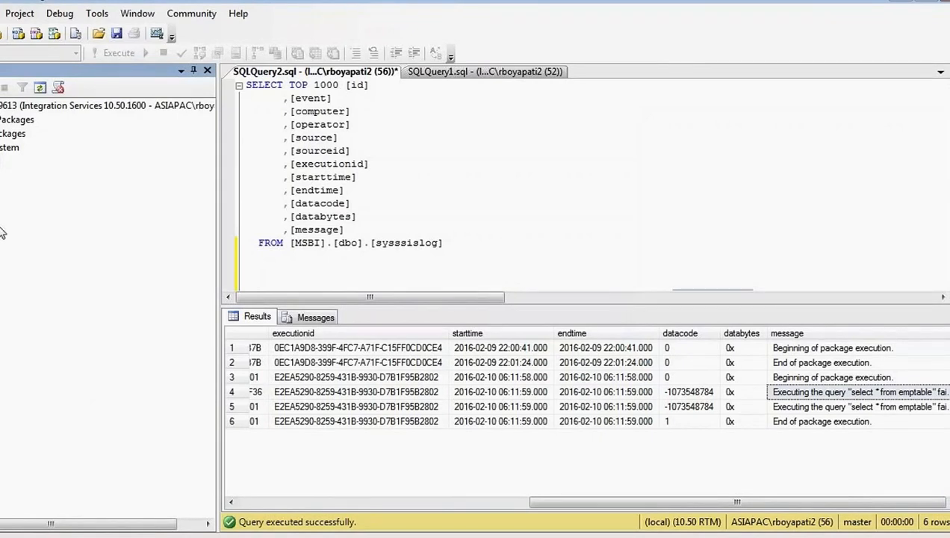
right_click(0, 162)
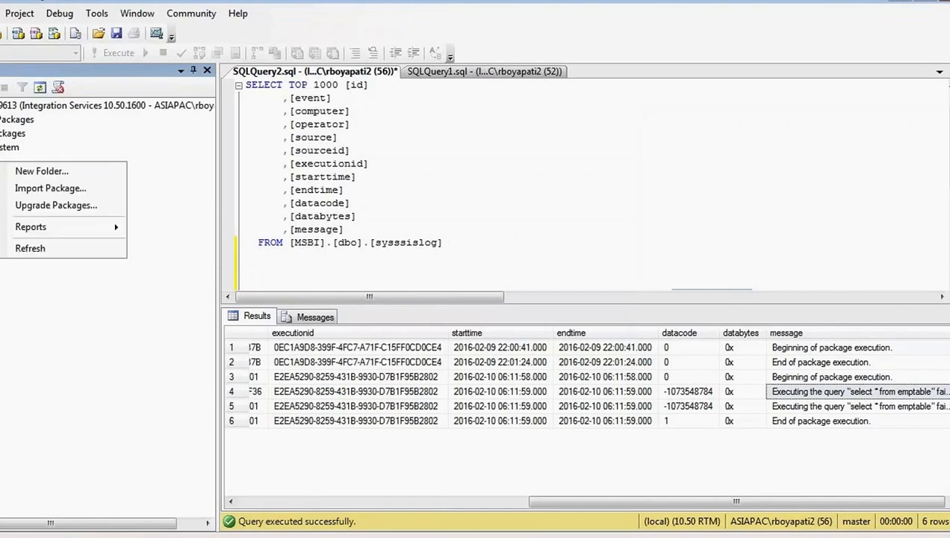
left_click(92, 356)
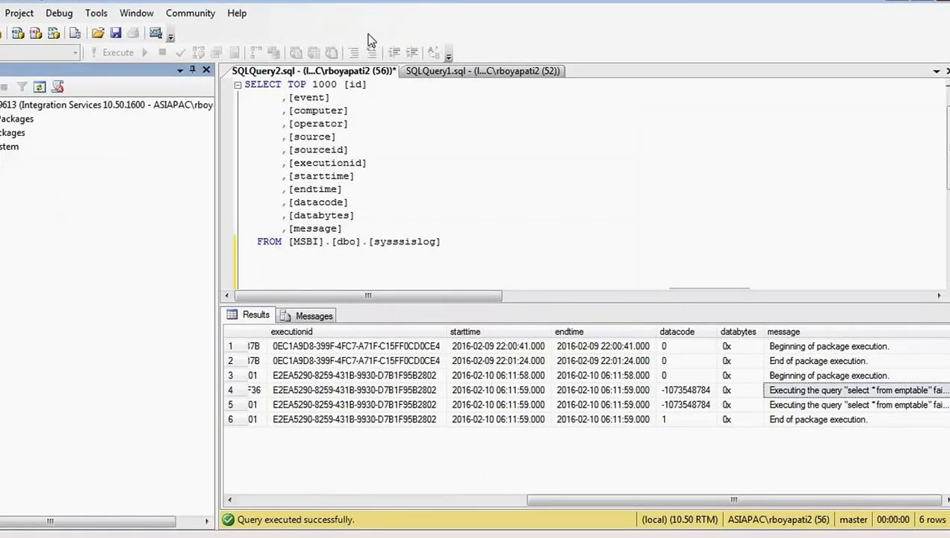
key("ctrl+2")
left_click_drag(391, 113, 395, 170)
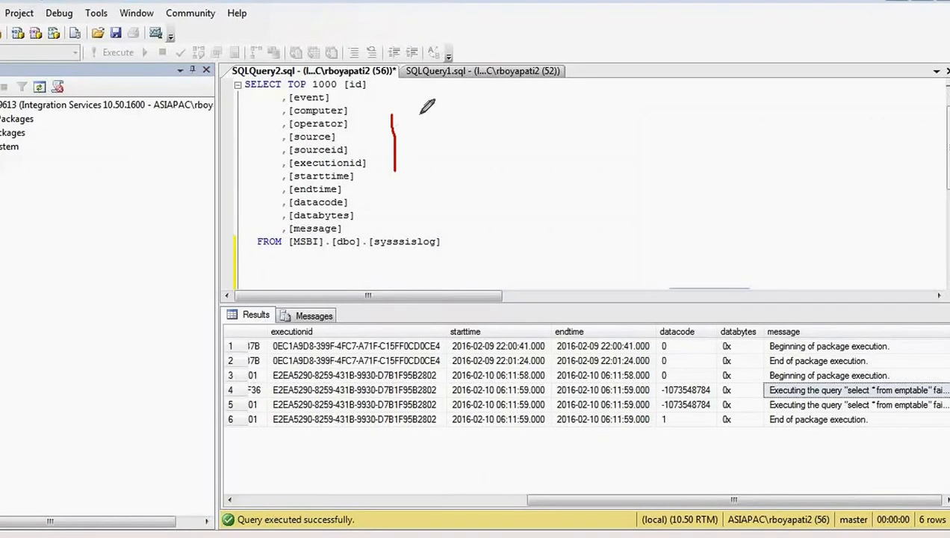
mouse_move(391, 116)
left_mouse_down()
mouse_move(420, 114)
mouse_move(422, 142)
mouse_move(446, 157)
left_mouse_up()
left_click_drag(423, 126, 477, 111)
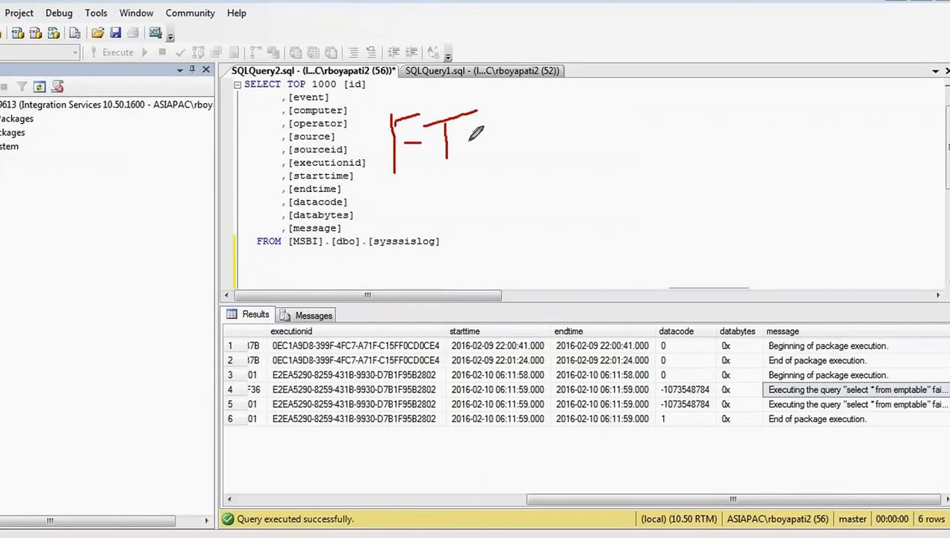
left_click_drag(446, 176, 480, 167)
left_click_drag(507, 91, 553, 156)
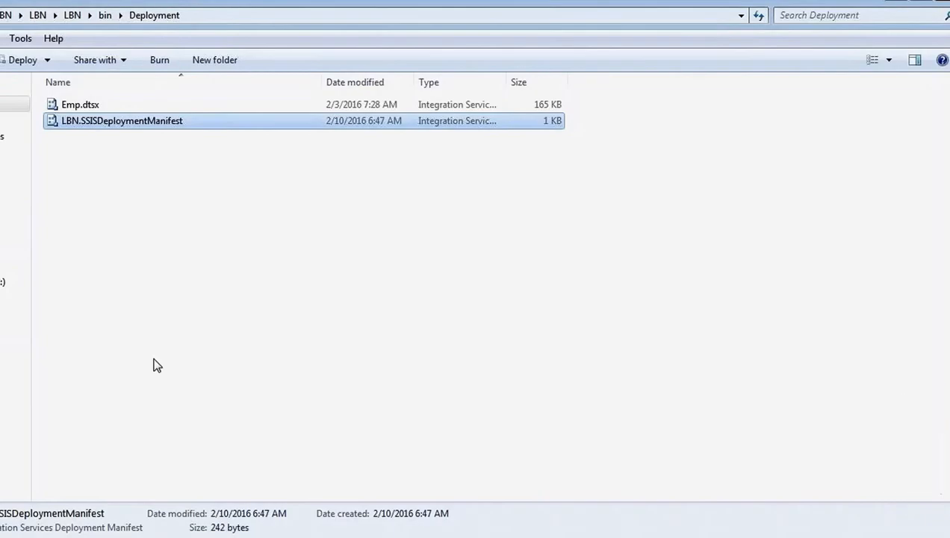
left_click(165, 228)
key("BackSpace")
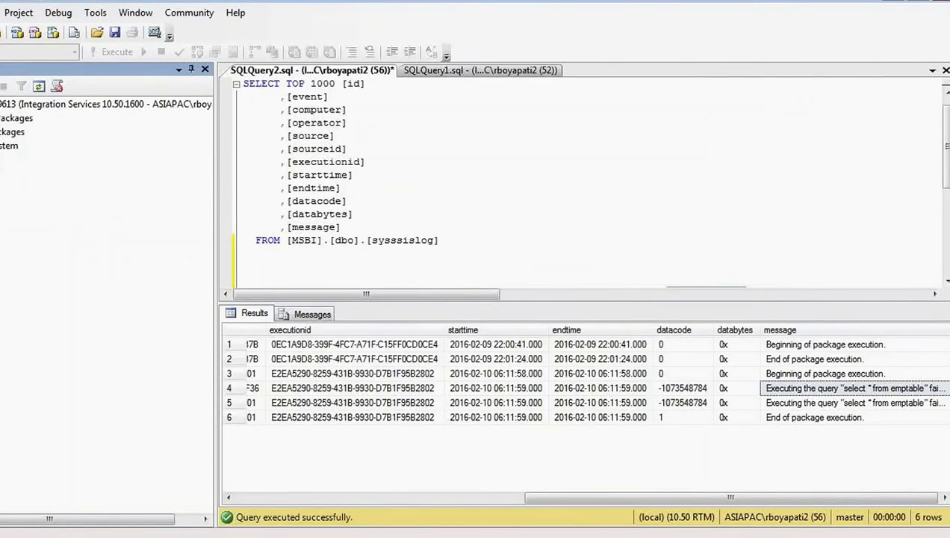
Start importing a package into the MSDB folder and set the package location to File System.
right_click(8, 153)
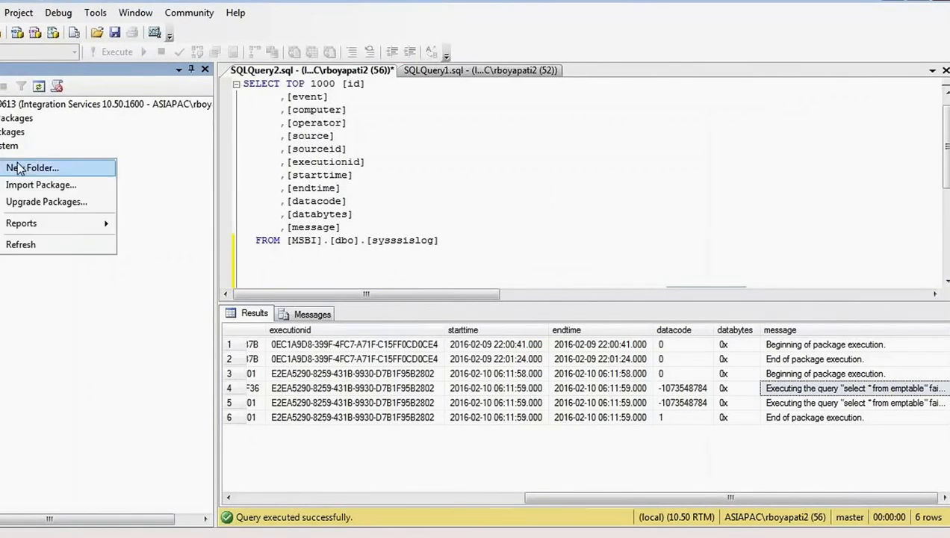
left_click(110, 404)
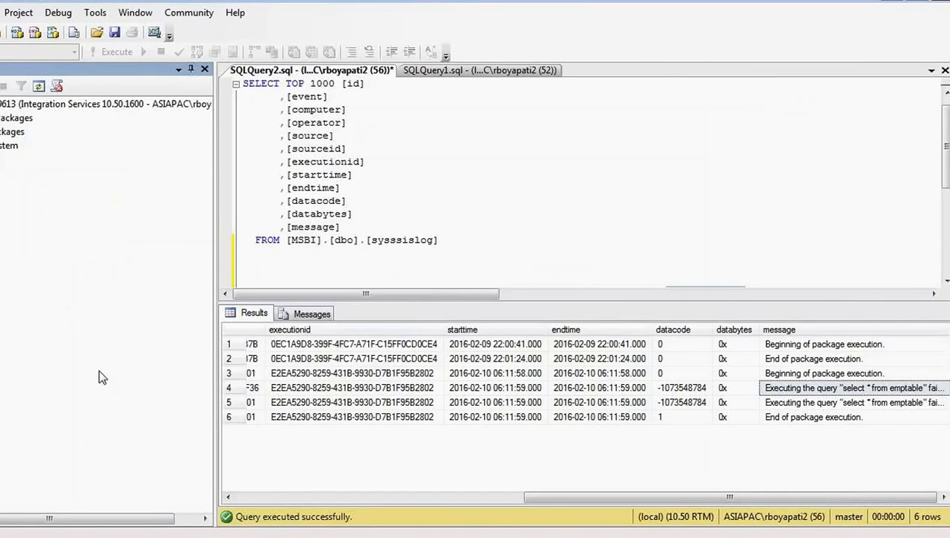
right_click(6, 146)
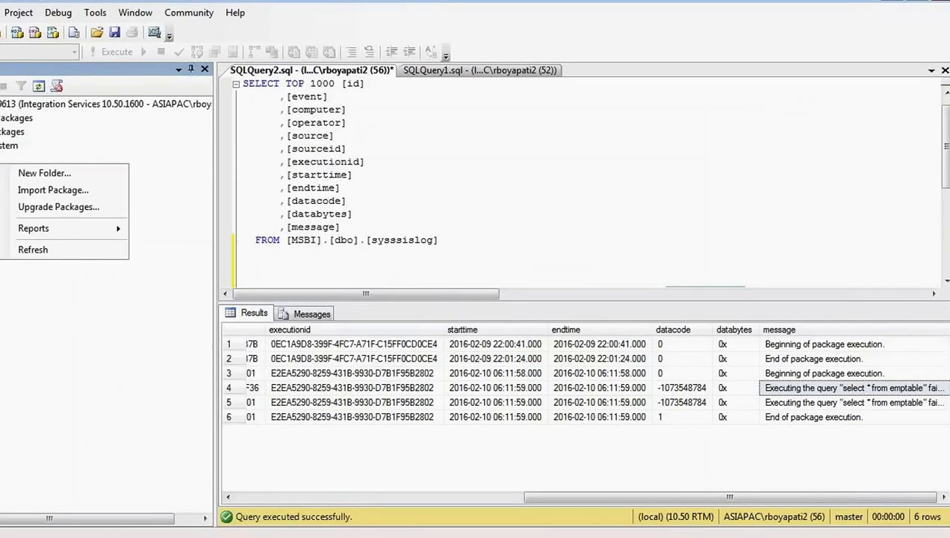
left_click(59, 187)
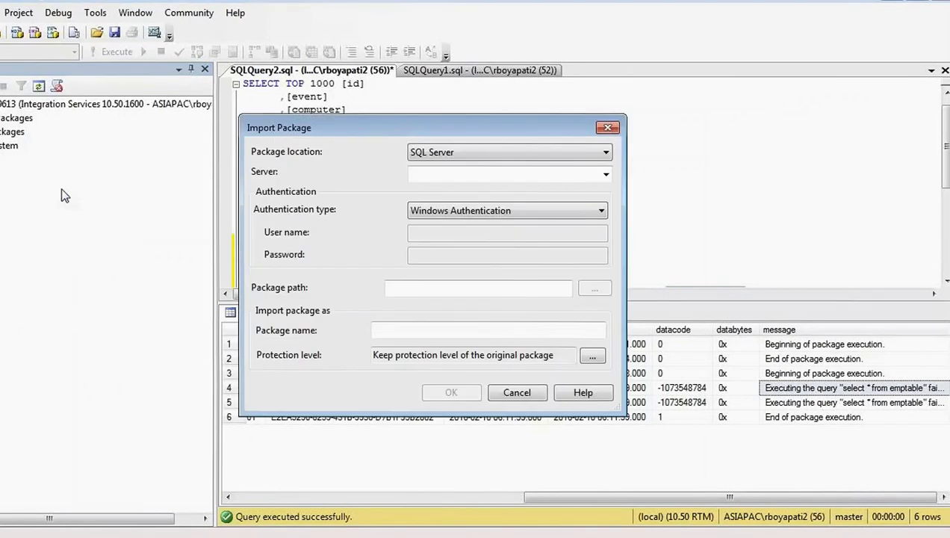
left_click(513, 154)
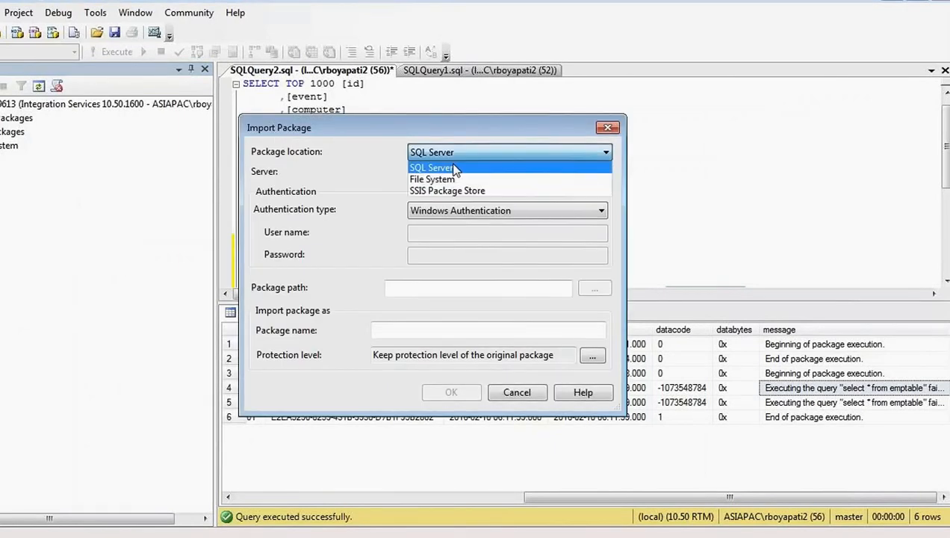
left_click(487, 174)
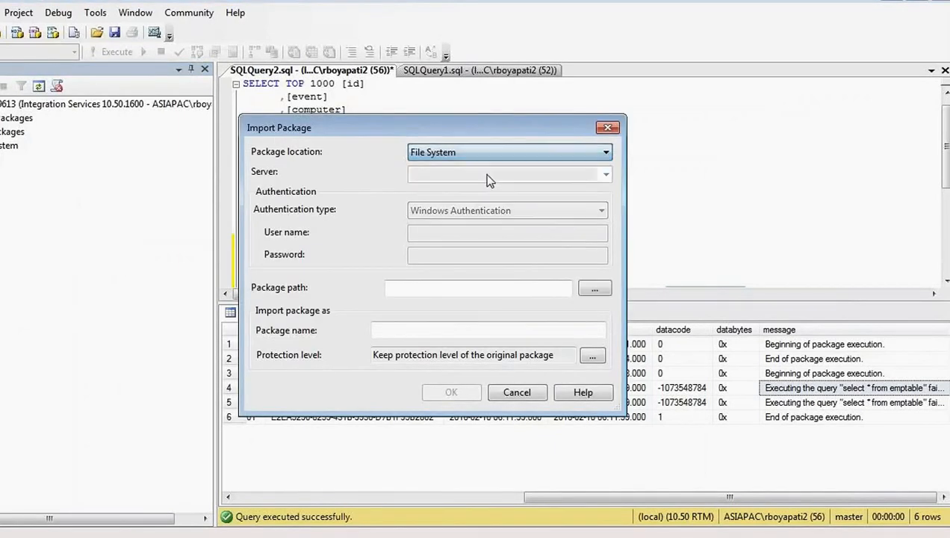
Try to import Package1.dtsx from D:\Apex\Apex\Apex, dismiss the error and cancel the import.
left_click(595, 289)
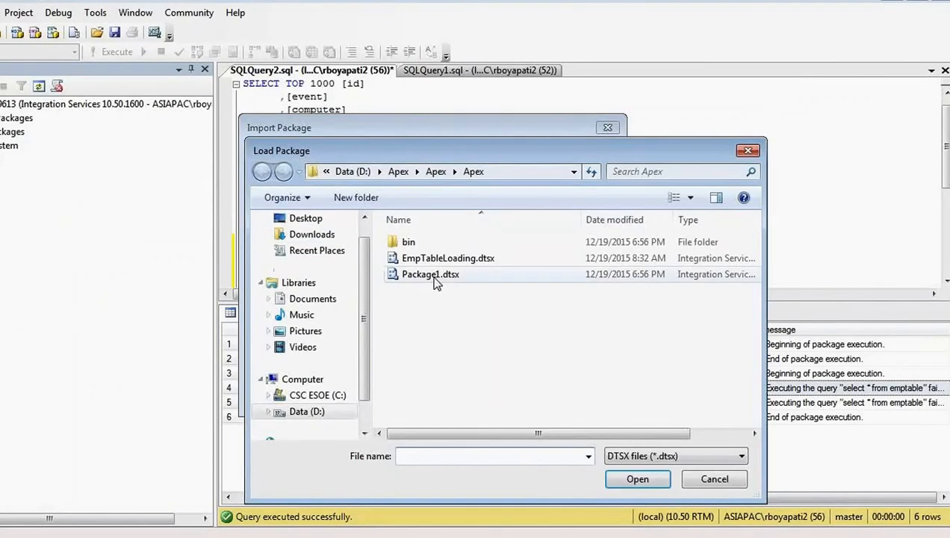
left_click(437, 275)
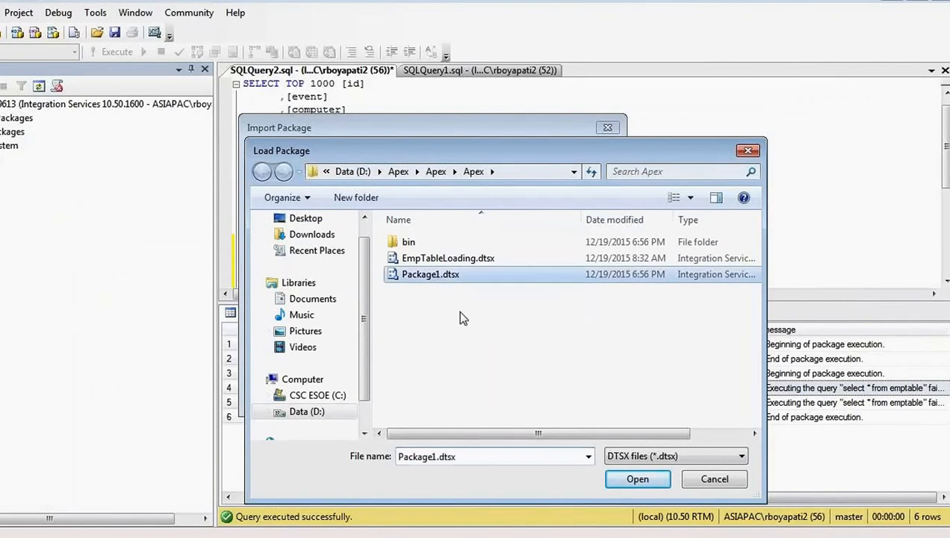
left_click(634, 481)
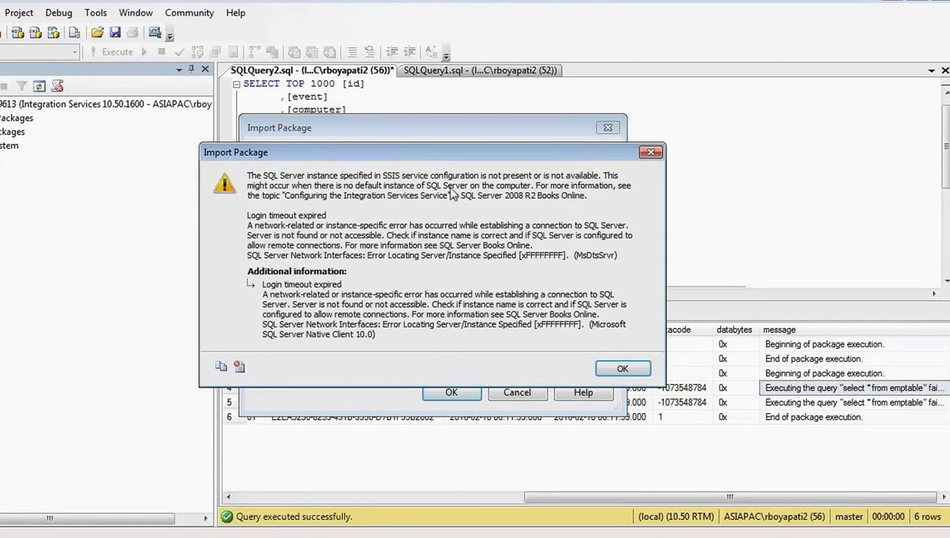
left_click(637, 368)
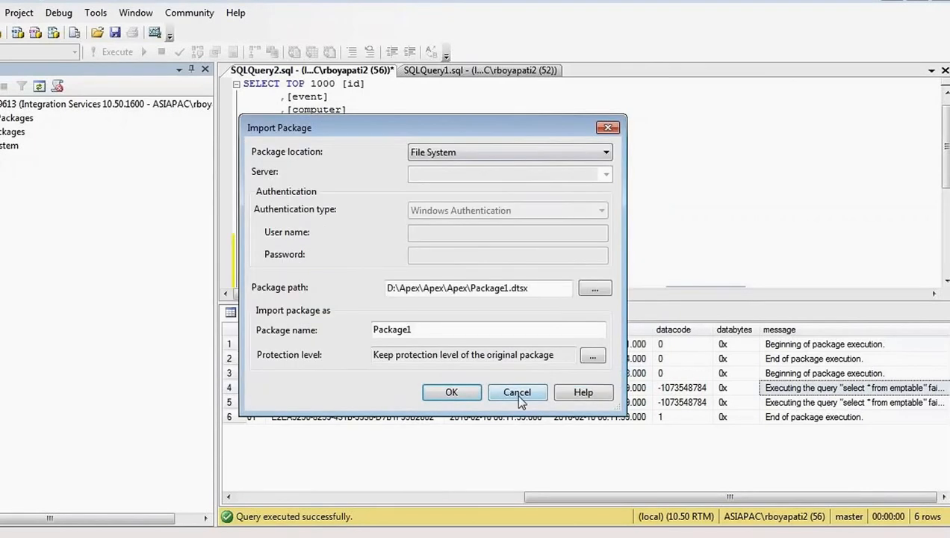
left_click(517, 394)
Try again to expand the MSDB folder under Stored Packages and dismiss the error dialog.
left_click(0, 159)
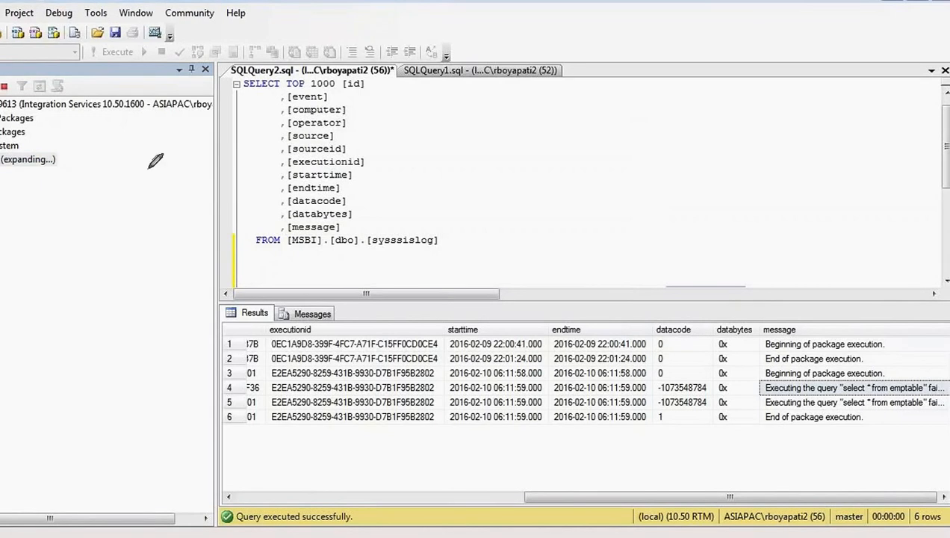
mouse_move(144, 171)
left_mouse_down()
mouse_move(125, 278)
mouse_move(267, 171)
mouse_move(154, 174)
left_mouse_up()
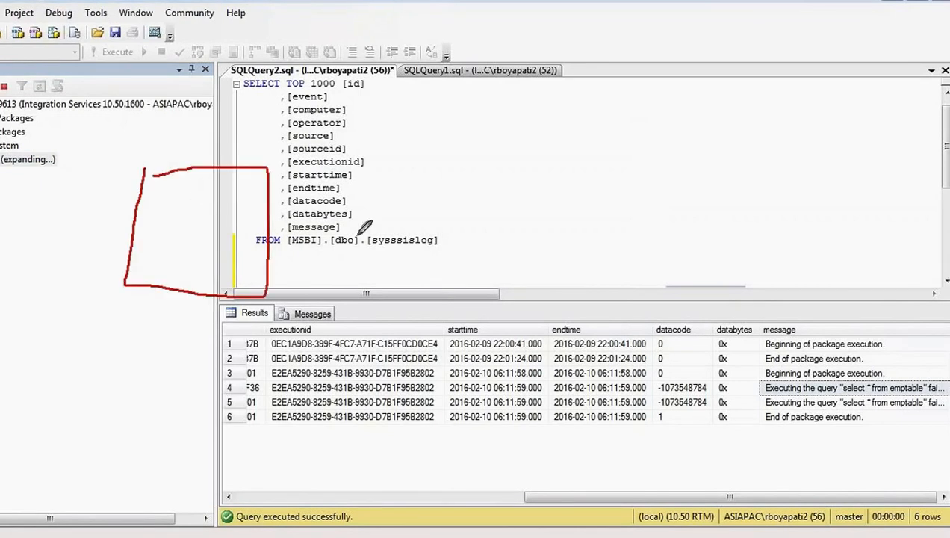
left_click_drag(404, 236, 267, 234)
mouse_move(429, 180)
left_mouse_down()
mouse_move(407, 303)
mouse_move(593, 232)
mouse_move(529, 172)
left_mouse_up()
left_click_drag(457, 172, 402, 181)
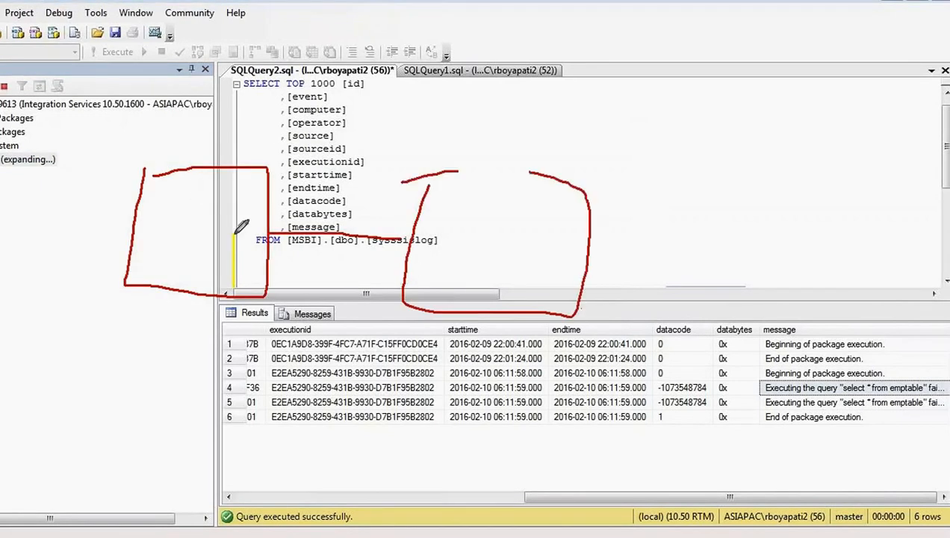
mouse_move(187, 199)
left_mouse_down()
mouse_move(180, 255)
mouse_move(221, 204)
mouse_move(251, 224)
mouse_move(293, 199)
left_mouse_up()
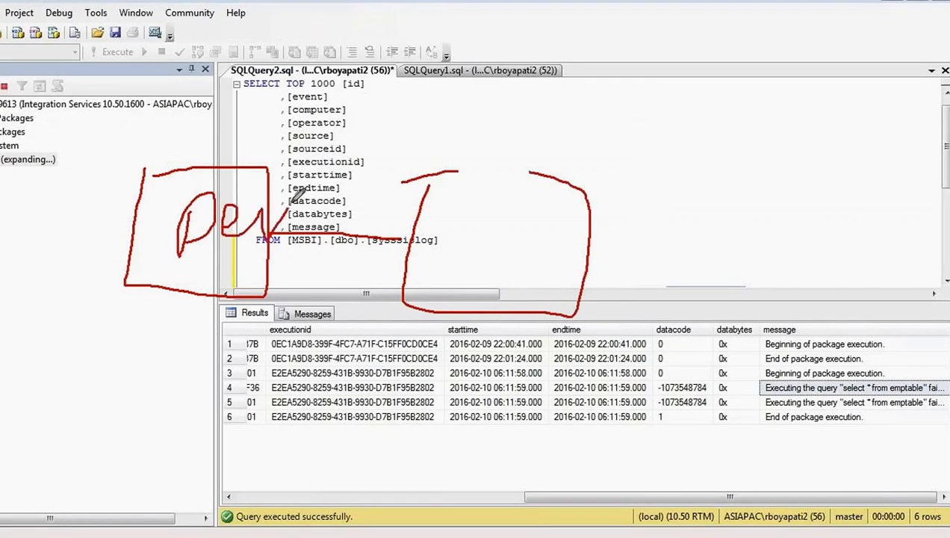
left_click_drag(508, 233, 499, 255)
mouse_move(475, 213)
left_mouse_down()
mouse_move(530, 217)
mouse_move(572, 271)
left_mouse_up()
mouse_move(588, 228)
left_mouse_down()
mouse_move(594, 263)
mouse_move(739, 211)
left_mouse_up()
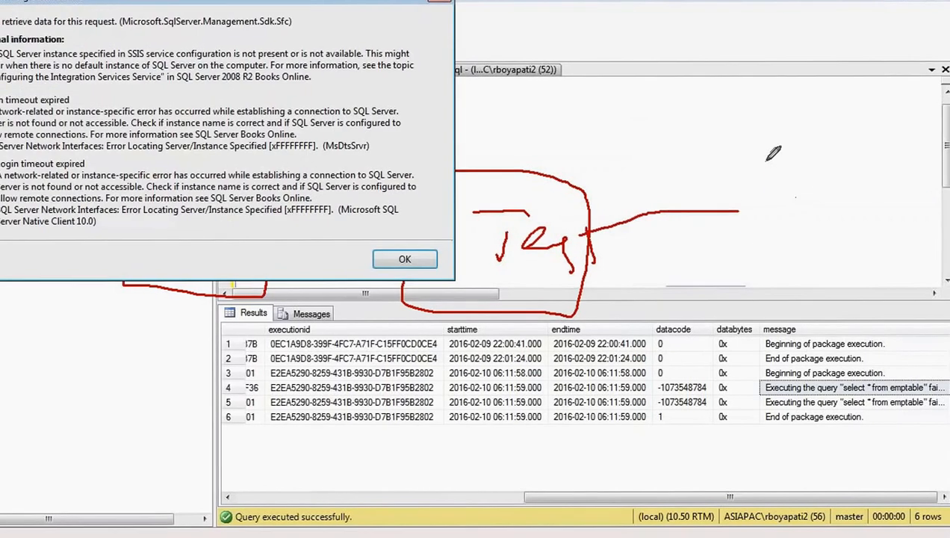
left_click_drag(764, 161, 881, 178)
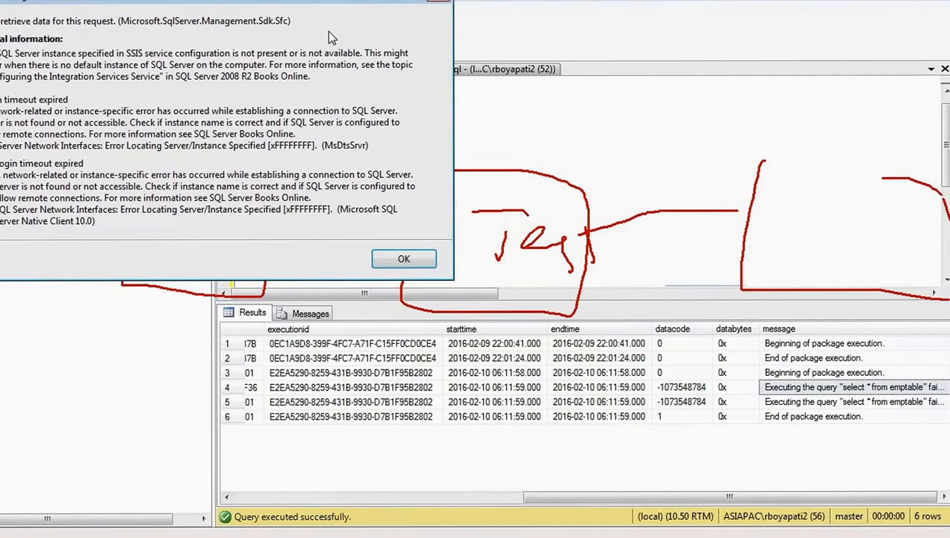
left_click(391, 260)
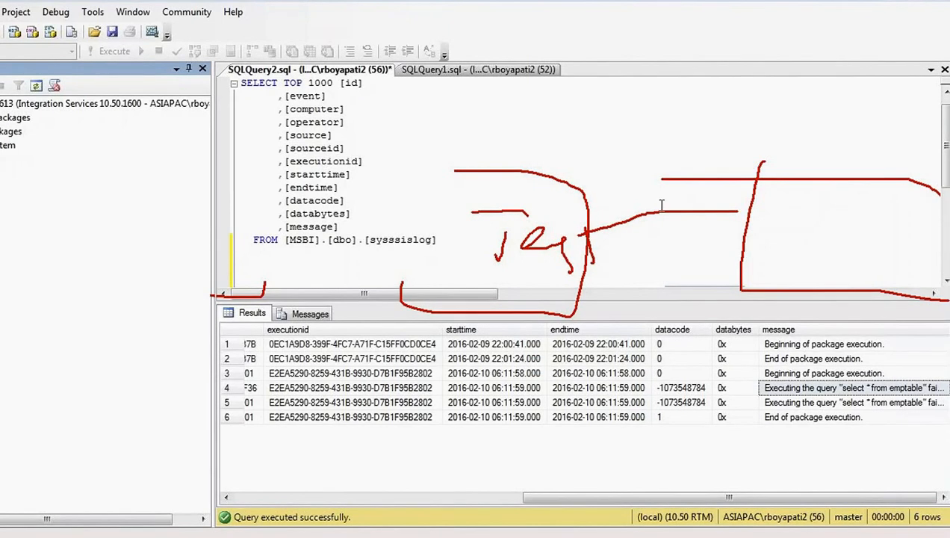
mouse_move(191, 147)
left_mouse_down()
mouse_move(283, 294)
mouse_move(307, 147)
left_mouse_up()
mouse_move(452, 160)
left_mouse_down()
mouse_move(417, 287)
mouse_move(628, 163)
mouse_move(423, 188)
left_mouse_up()
mouse_move(752, 169)
left_mouse_down()
mouse_move(769, 288)
mouse_move(943, 162)
mouse_move(720, 185)
left_mouse_up()
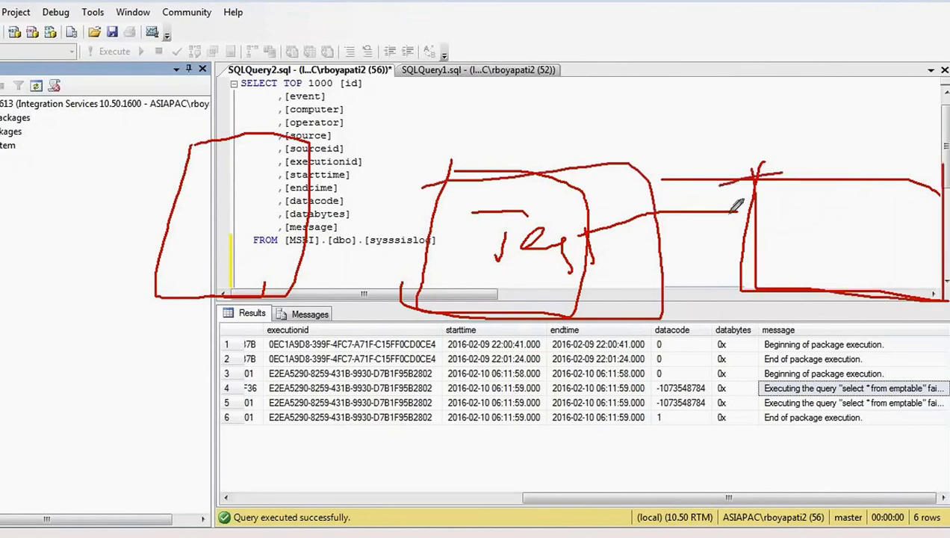
left_click_drag(306, 219, 450, 217)
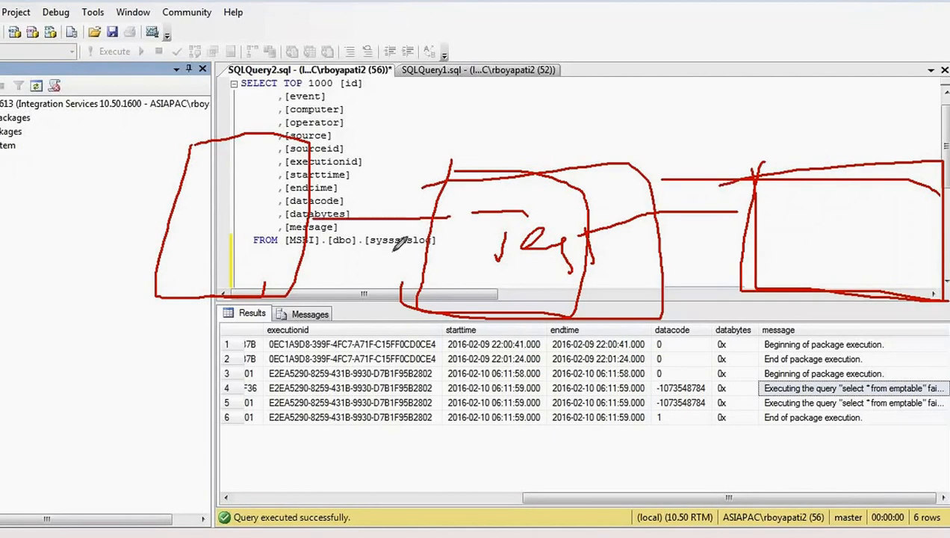
left_click_drag(237, 283, 236, 358)
mouse_move(185, 399)
left_mouse_down()
mouse_move(208, 430)
mouse_move(200, 444)
left_mouse_up()
mouse_move(224, 394)
left_mouse_down()
mouse_move(227, 415)
mouse_move(249, 390)
left_mouse_up()
left_click_drag(224, 427, 245, 427)
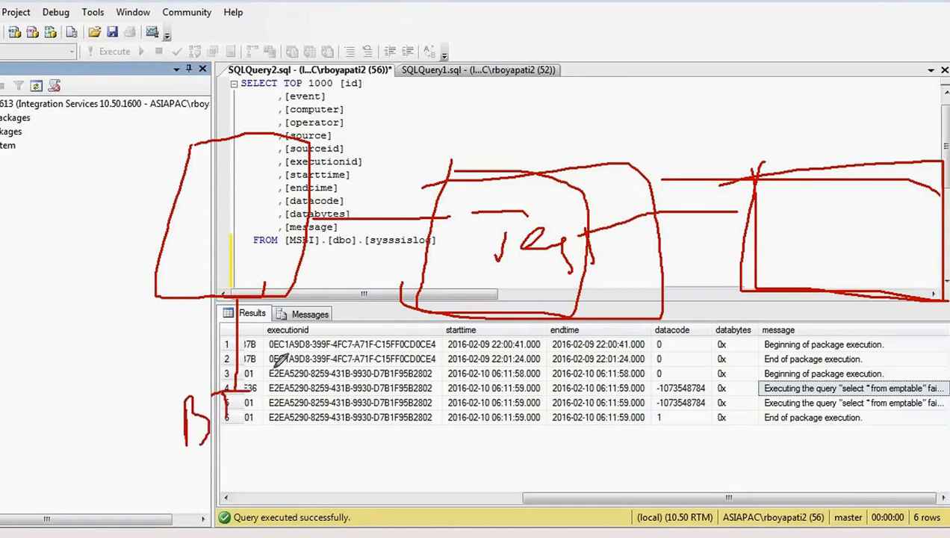
mouse_move(274, 368)
left_mouse_down()
mouse_move(308, 358)
mouse_move(286, 420)
left_mouse_up()
left_click_drag(373, 349, 351, 412)
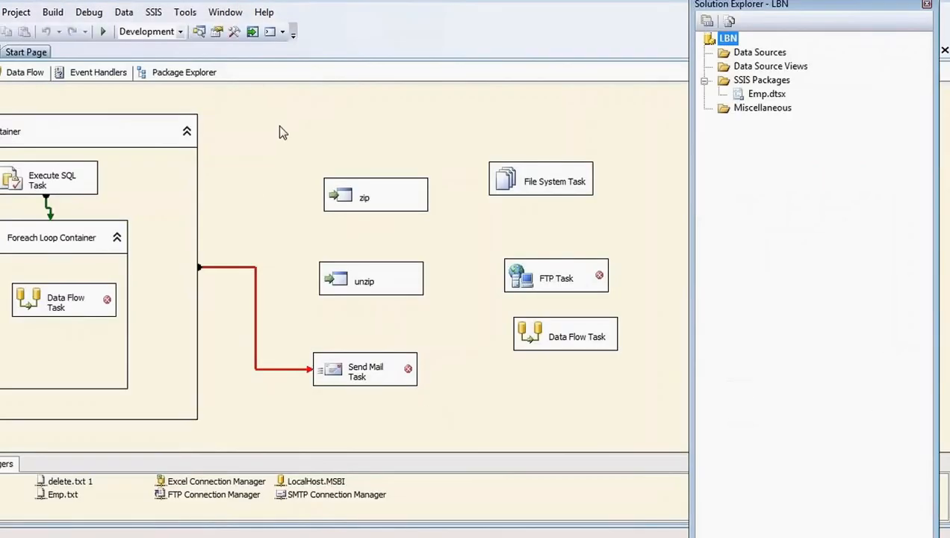
mouse_move(280, 126)
left_mouse_down()
mouse_move(4, 228)
mouse_move(3, 276)
left_mouse_up()
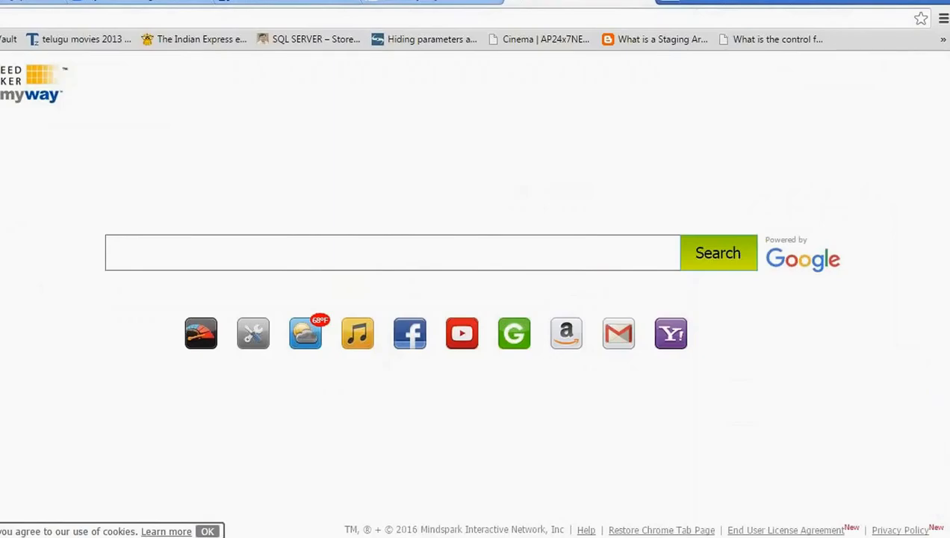
key("alt+Tab")
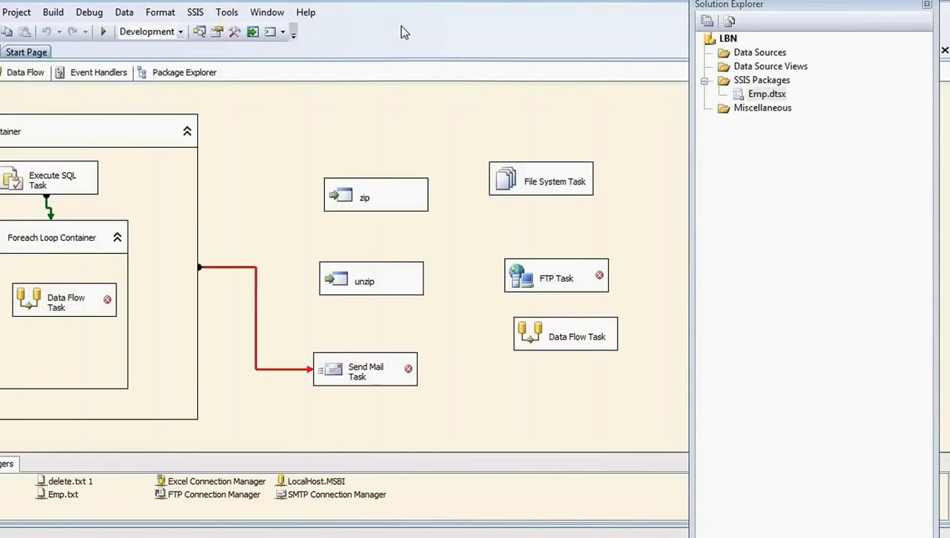
left_click_drag(590, 106, 596, 282)
left_click_drag(634, 287, 711, 142)
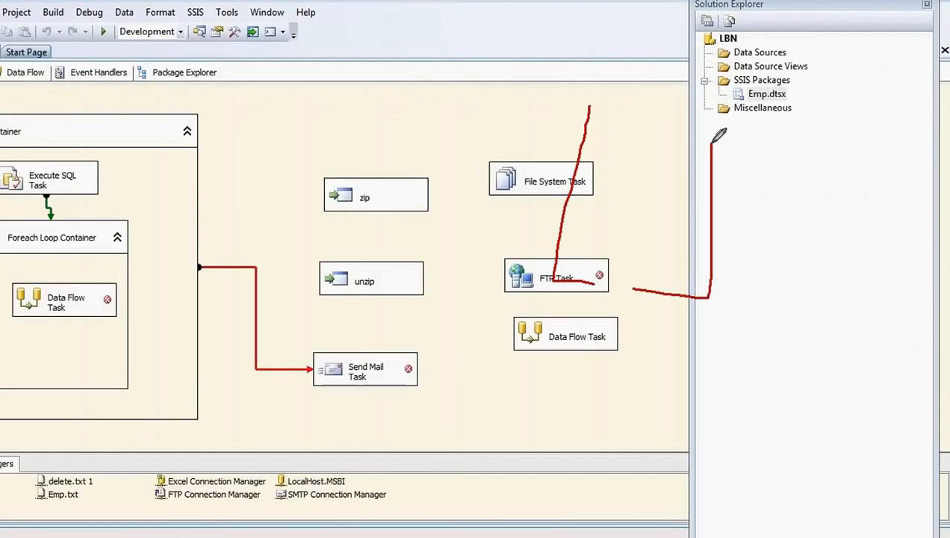
left_click_drag(581, 118, 711, 142)
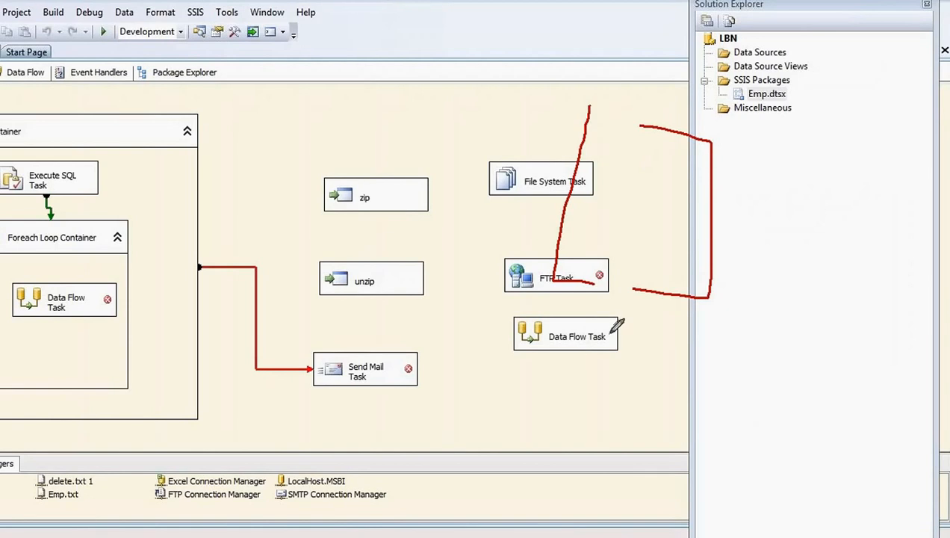
left_click_drag(618, 303, 621, 381)
mouse_move(594, 409)
left_mouse_down()
mouse_move(652, 431)
mouse_move(668, 399)
mouse_move(702, 431)
mouse_move(729, 429)
mouse_move(722, 414)
left_mouse_up()
left_click_drag(783, 362, 756, 410)
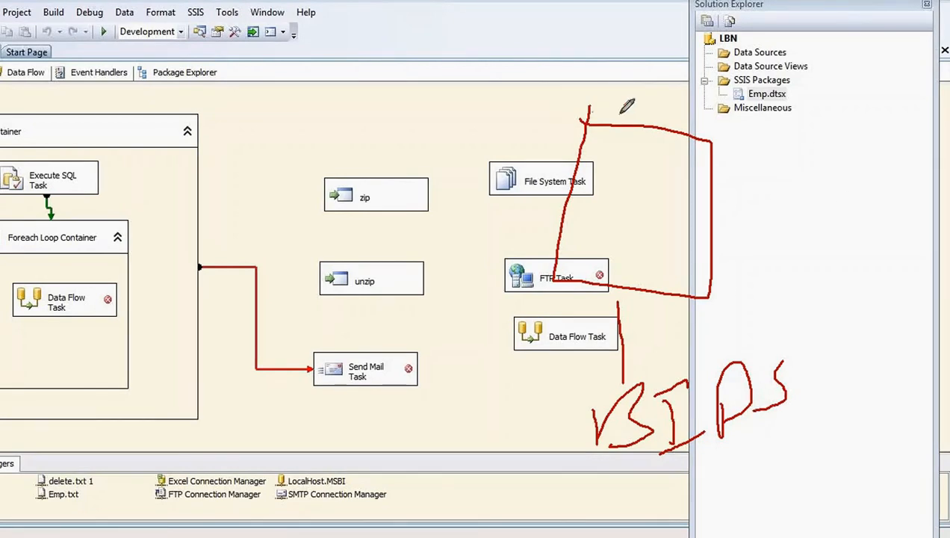
mouse_move(584, 110)
left_mouse_down()
mouse_move(736, 124)
mouse_move(607, 300)
mouse_move(565, 125)
mouse_move(577, 102)
left_mouse_up()
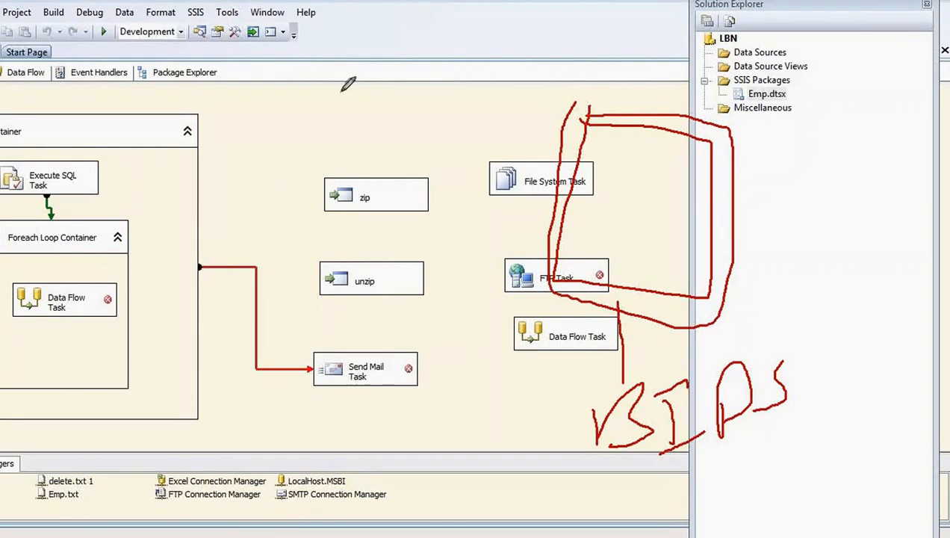
left_click_drag(334, 93, 317, 136)
mouse_move(307, 243)
left_mouse_down()
mouse_move(470, 138)
mouse_move(328, 72)
mouse_move(326, 120)
left_mouse_up()
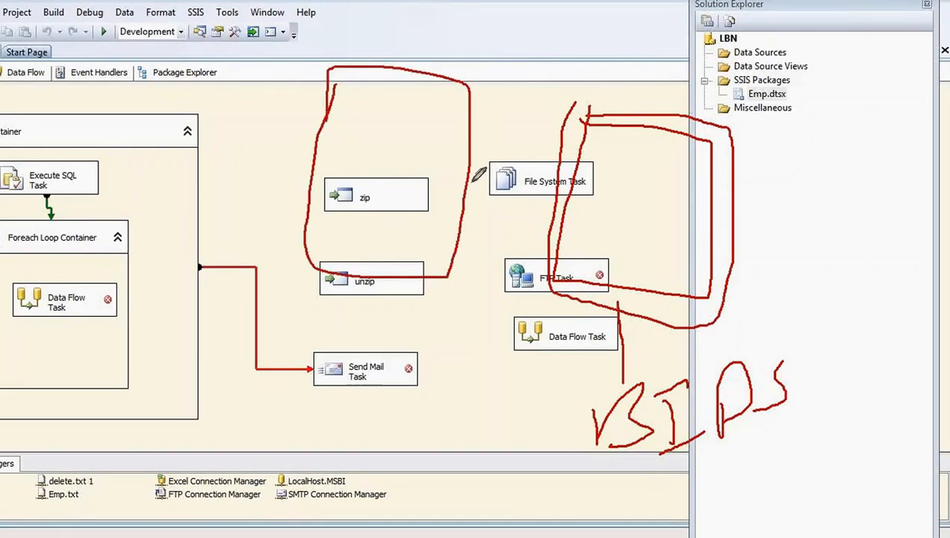
left_click_drag(479, 182, 618, 195)
mouse_move(74, 84)
left_mouse_down()
mouse_move(55, 196)
mouse_move(157, 63)
mouse_move(56, 66)
left_mouse_up()
left_click_drag(199, 148, 334, 163)
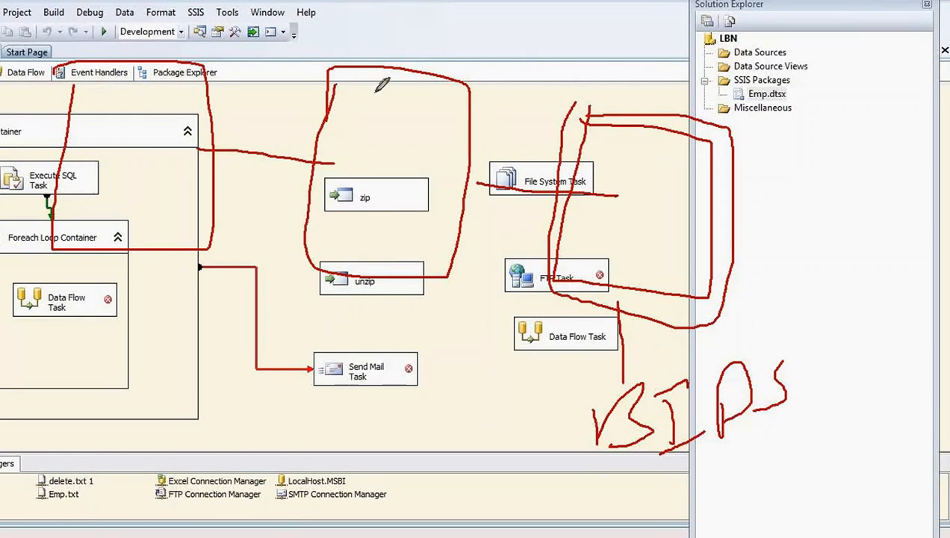
mouse_move(344, 129)
left_mouse_down()
mouse_move(344, 159)
mouse_move(492, 94)
left_mouse_up()
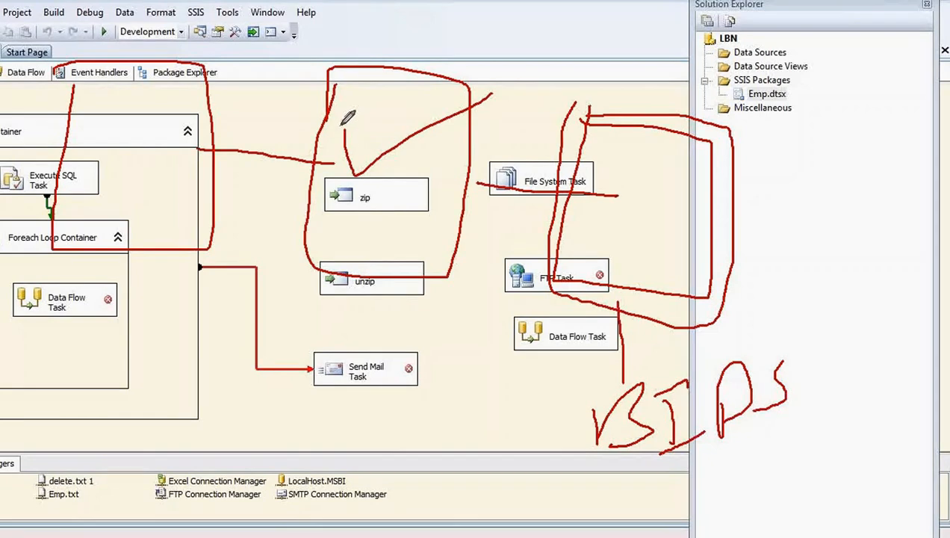
left_click_drag(340, 126, 450, 134)
mouse_move(602, 106)
left_mouse_down()
mouse_move(602, 310)
mouse_move(743, 237)
mouse_move(749, 138)
left_mouse_up()
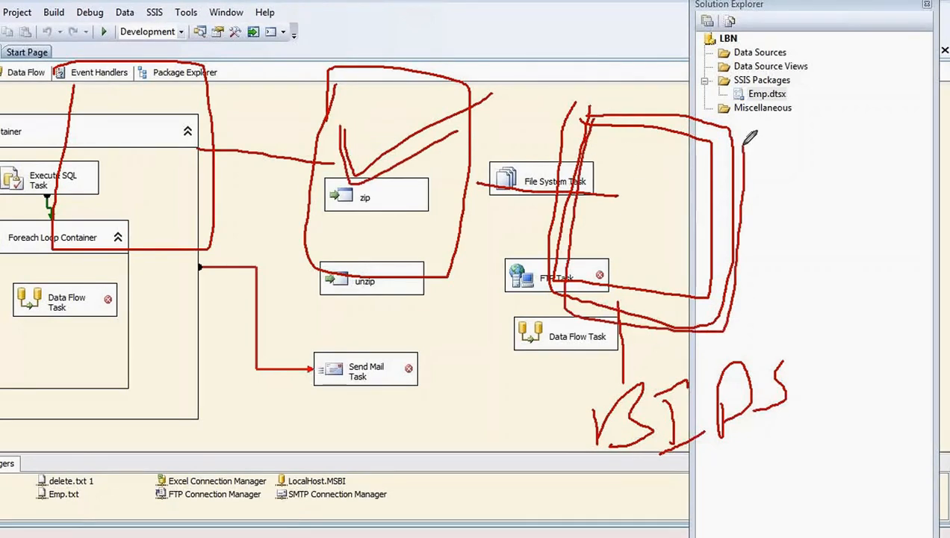
mouse_move(740, 111)
left_mouse_down()
mouse_move(770, 224)
mouse_move(761, 278)
mouse_move(557, 299)
mouse_move(584, 89)
mouse_move(746, 167)
mouse_move(749, 318)
left_mouse_up()
left_click_drag(625, 172, 625, 230)
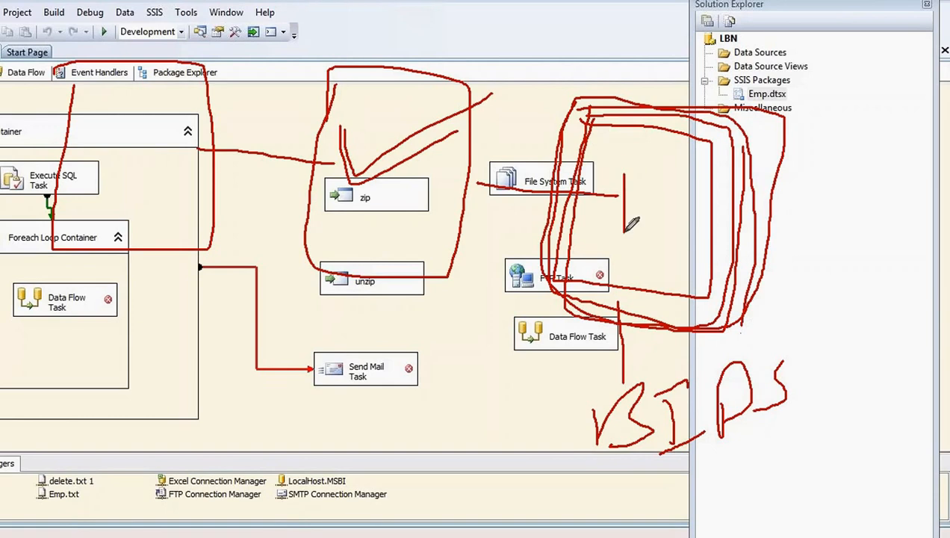
mouse_move(626, 172)
left_mouse_down()
mouse_move(659, 203)
mouse_move(630, 217)
left_mouse_up()
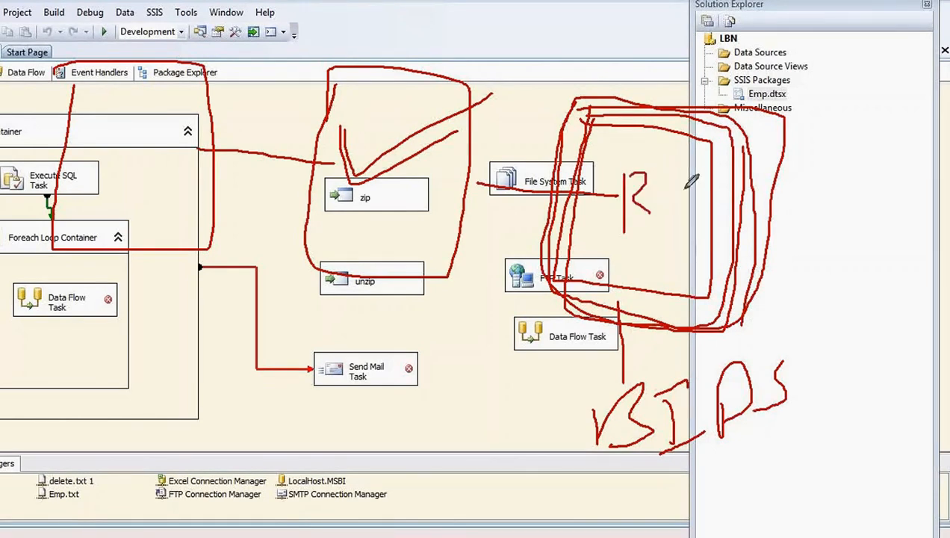
mouse_move(682, 176)
left_mouse_down()
mouse_move(682, 210)
mouse_move(705, 208)
mouse_move(695, 169)
left_mouse_up()
mouse_move(714, 224)
left_mouse_down()
mouse_move(726, 196)
mouse_move(734, 216)
left_mouse_up()
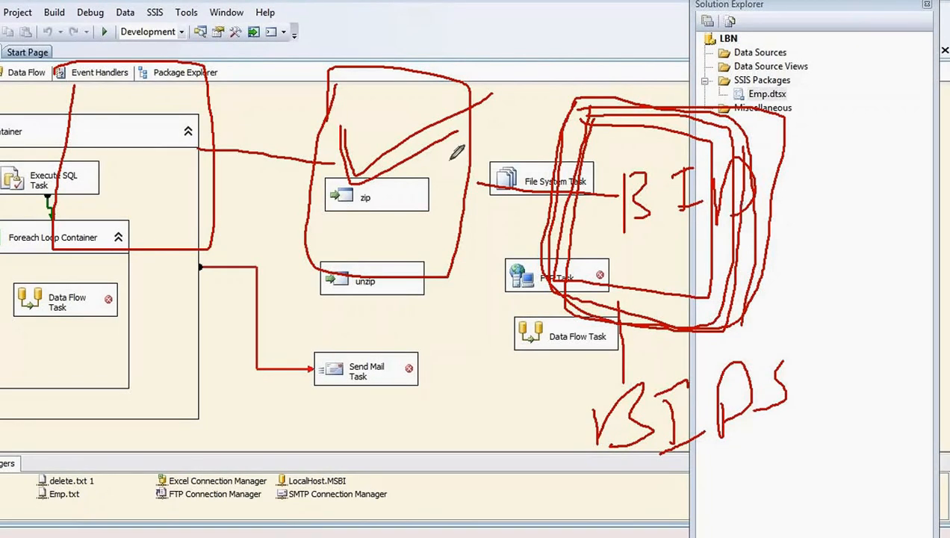
mouse_move(285, 132)
left_mouse_down()
mouse_move(311, 160)
mouse_move(282, 187)
left_mouse_up()
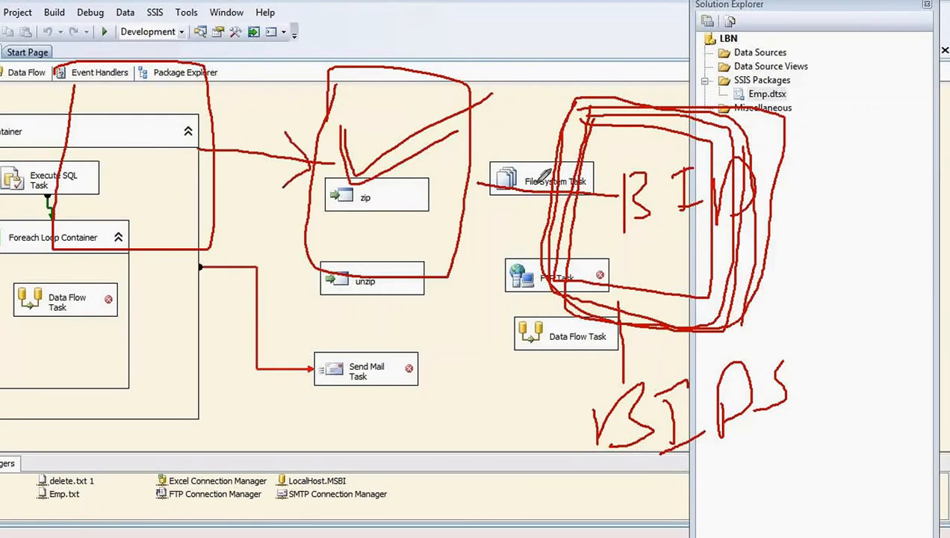
left_click_drag(661, 51, 662, 114)
mouse_move(661, 53)
left_mouse_down()
mouse_move(697, 85)
mouse_move(695, 73)
mouse_move(757, 109)
left_mouse_up()
mouse_move(773, 17)
left_mouse_down()
mouse_move(748, 90)
mouse_move(801, 95)
mouse_move(826, 136)
mouse_move(820, 166)
left_mouse_up()
mouse_move(869, 121)
left_mouse_down()
mouse_move(911, 136)
mouse_move(934, 175)
left_mouse_up()
mouse_move(855, 221)
left_mouse_down()
mouse_move(925, 196)
mouse_move(842, 400)
mouse_move(879, 335)
mouse_move(929, 341)
mouse_move(919, 376)
left_mouse_up()
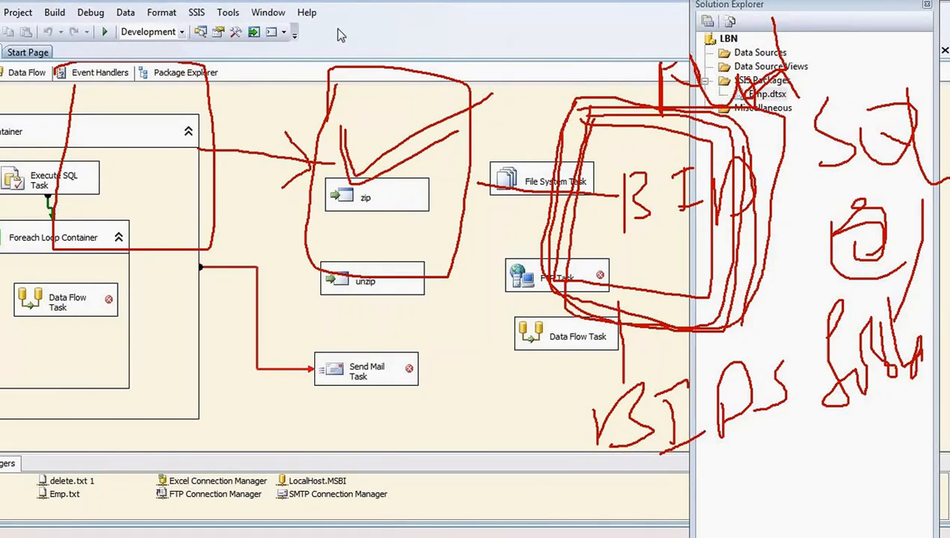
key("Escape")
right_click(770, 94)
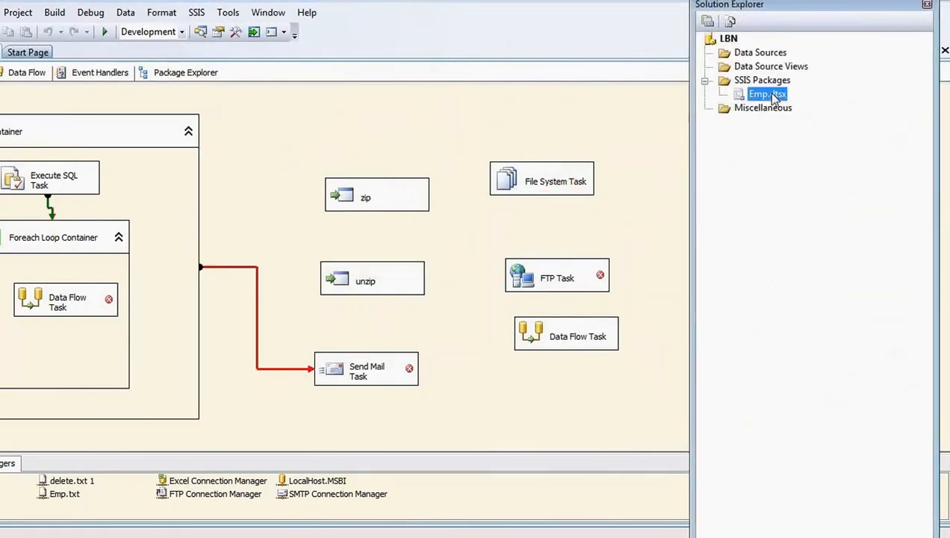
left_click(708, 188)
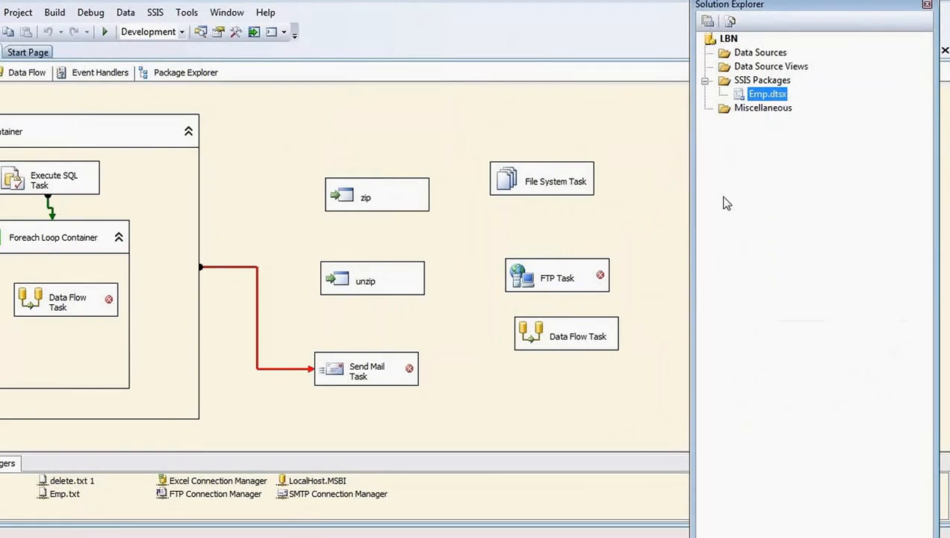
right_click(769, 96)
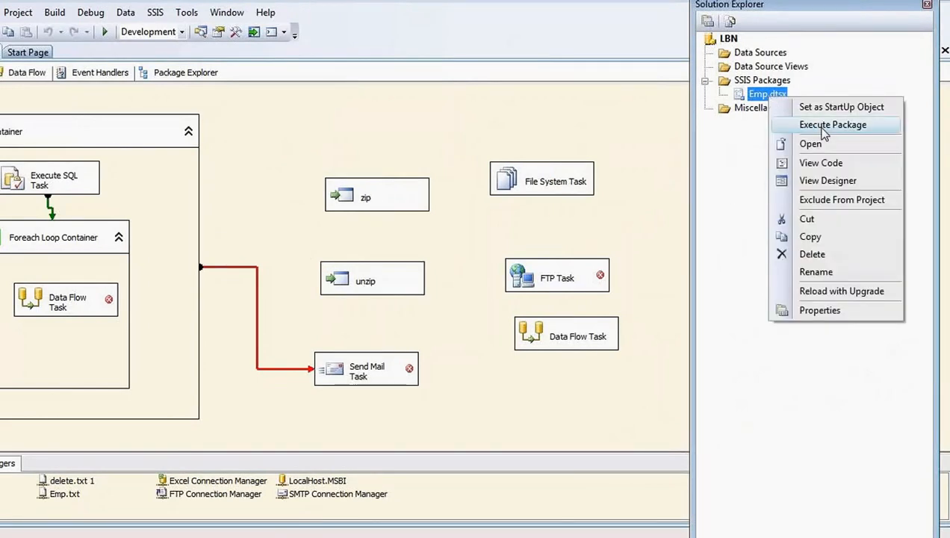
left_click(724, 220)
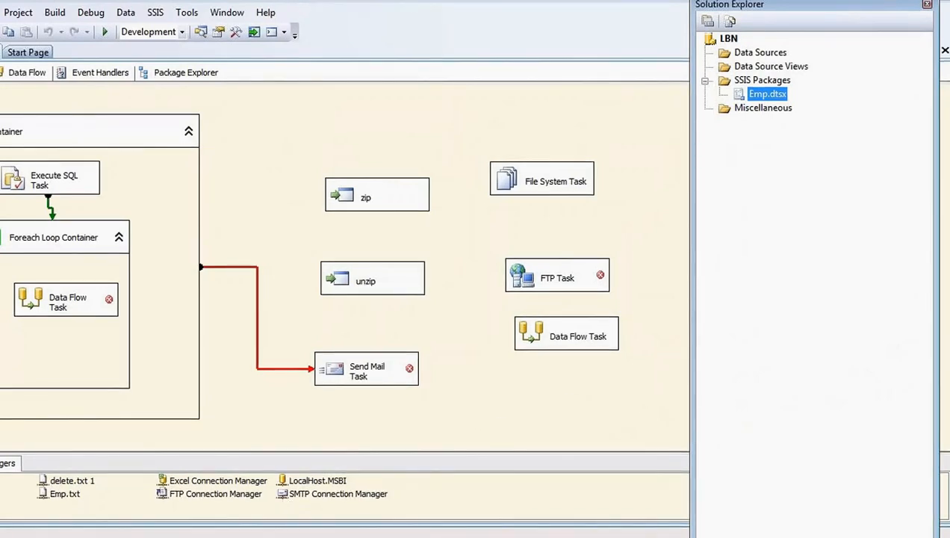
Switch to SQL Server Management Studio and disconnect the Integration Services server from Object Explorer.
left_click(290, 534)
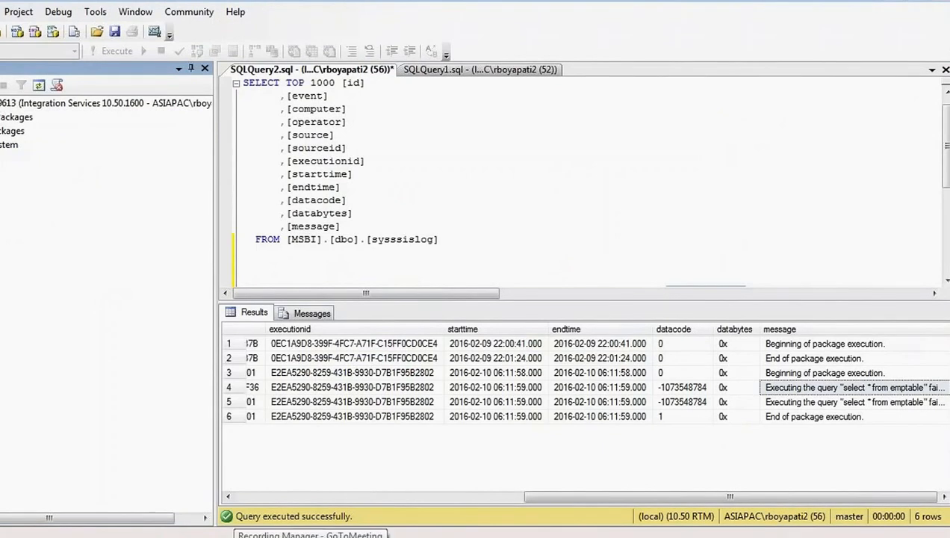
right_click(4, 103)
left_click(37, 128)
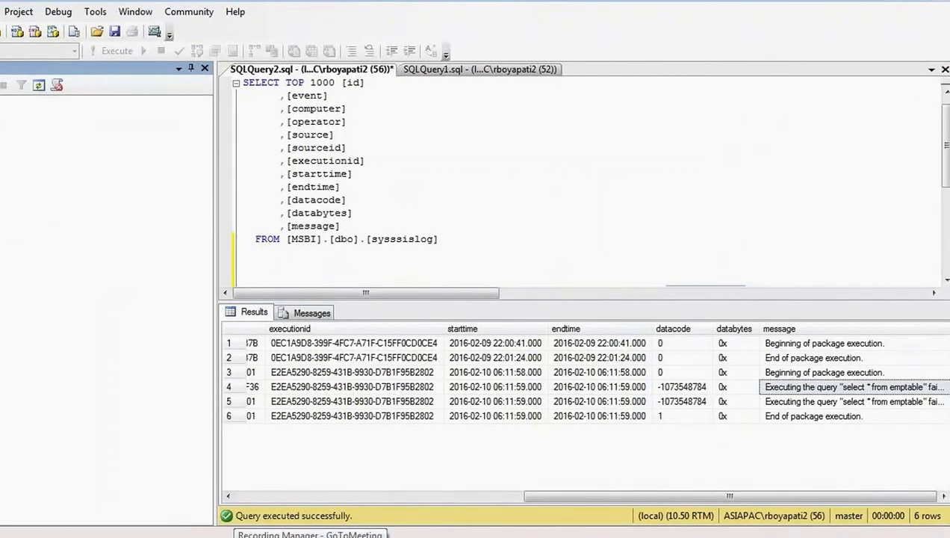
Connect Object Explorer to the Database Engine on server "." using Windows Authentication.
left_click(5, 84)
left_click(30, 98)
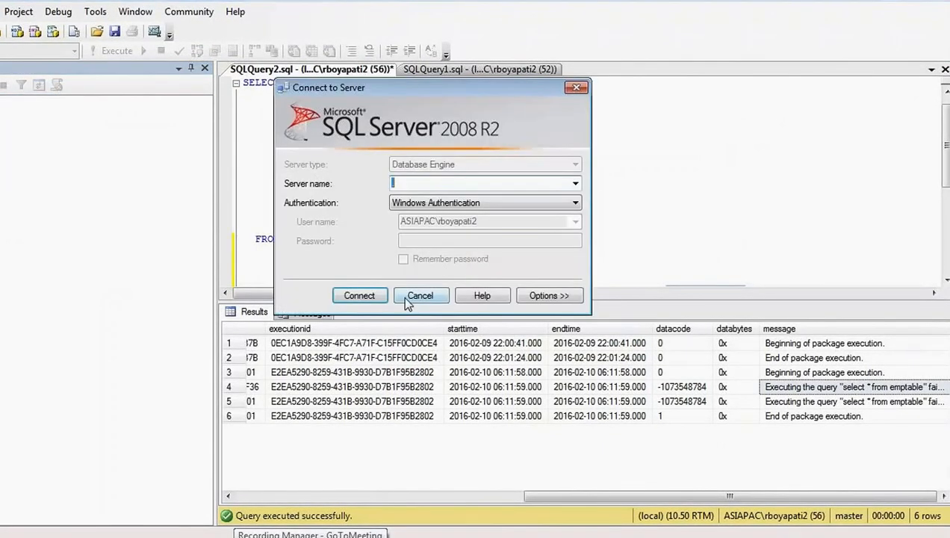
left_click(353, 294)
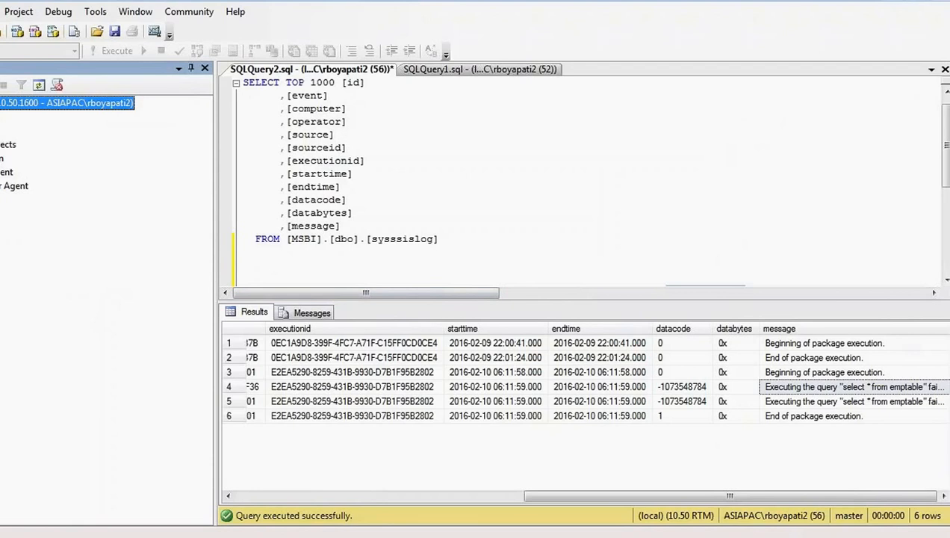
Start the SQL Server Agent service on the connected server and confirm the start.
right_click(7, 186)
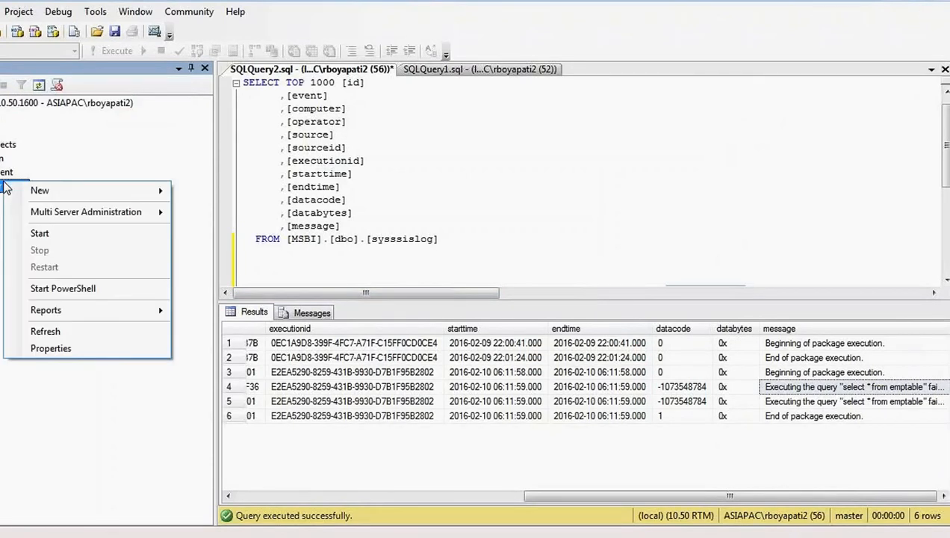
key("Escape")
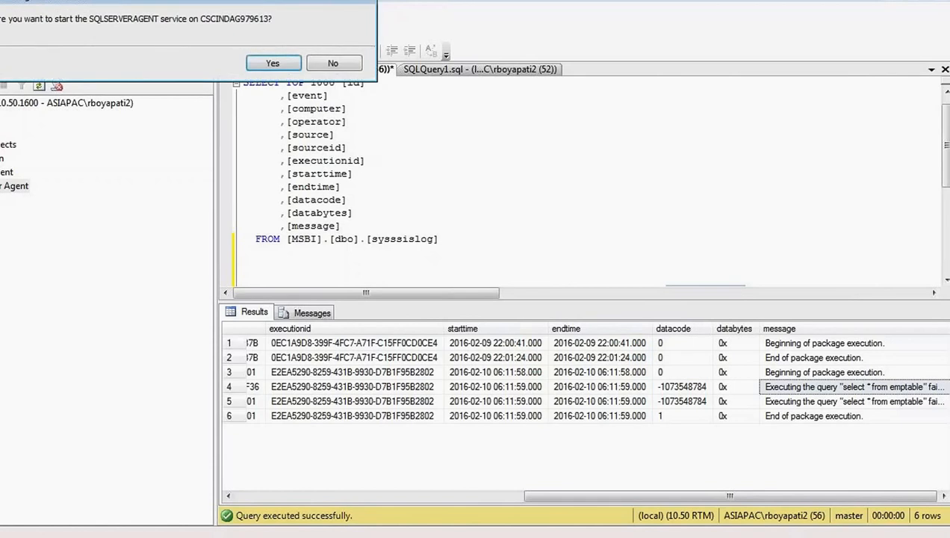
left_click_drag(121, 2, 360, 132)
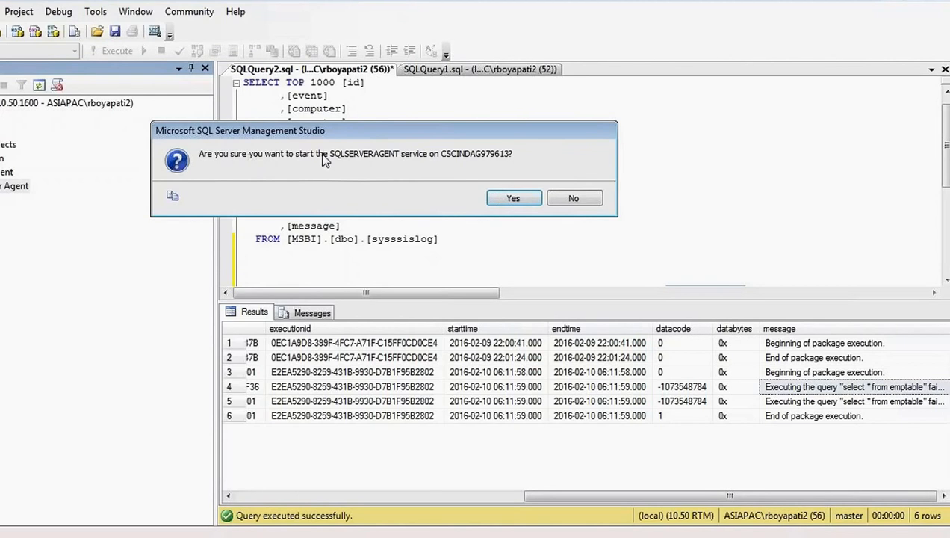
left_click(513, 198)
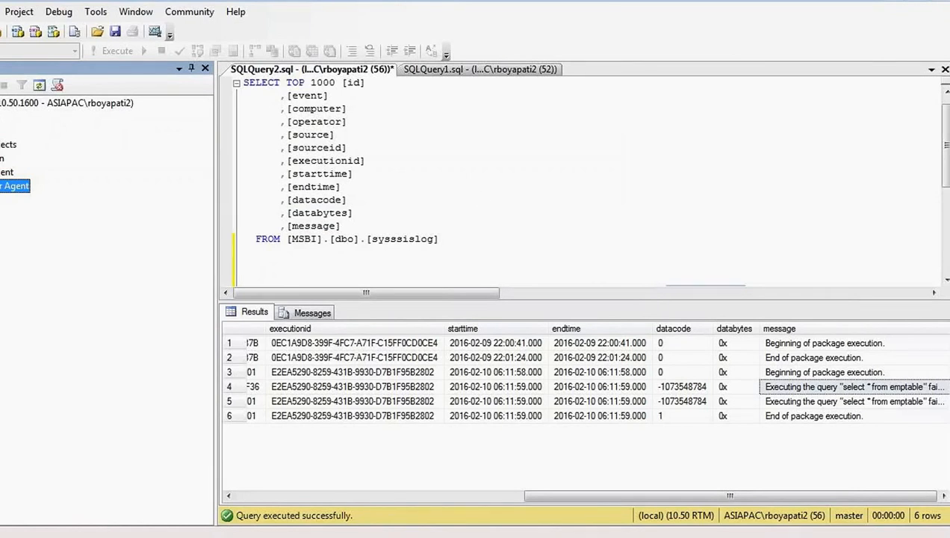
Start a new job named LBN under SQL Server Agent and go to its list of job steps.
left_click(0, 186)
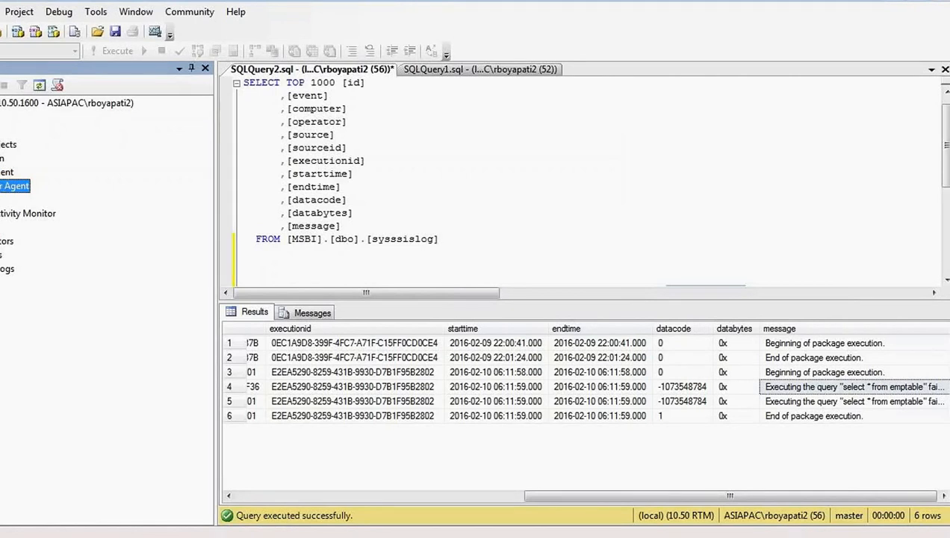
right_click(0, 200)
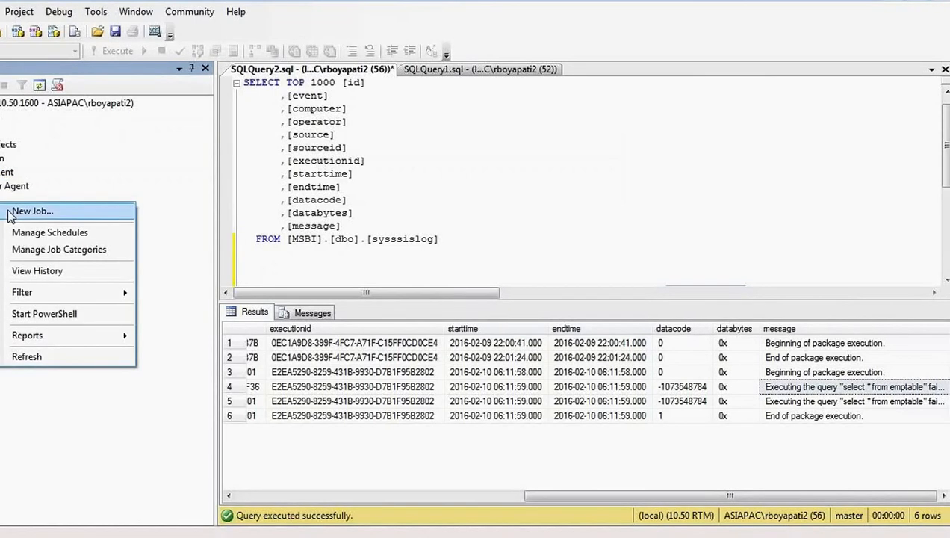
left_click(30, 211)
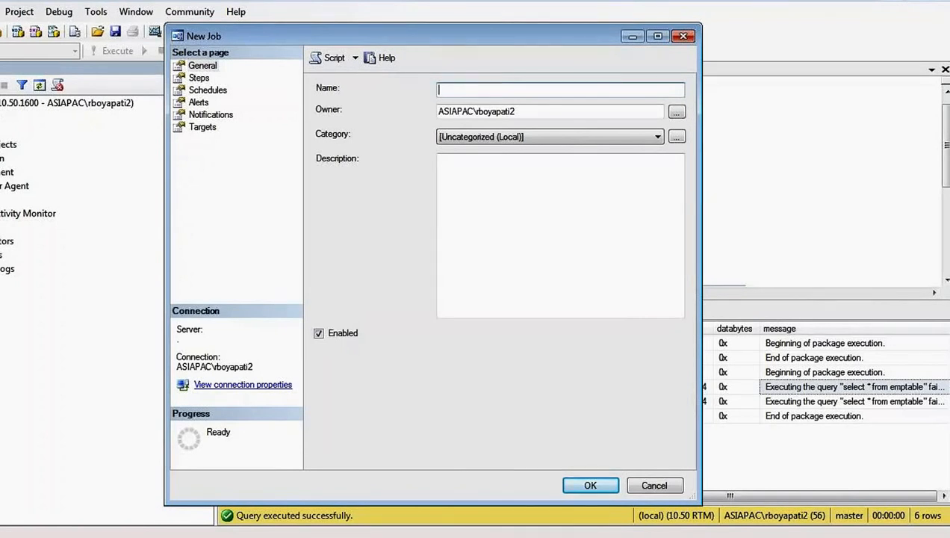
type("LBN")
left_click(202, 80)
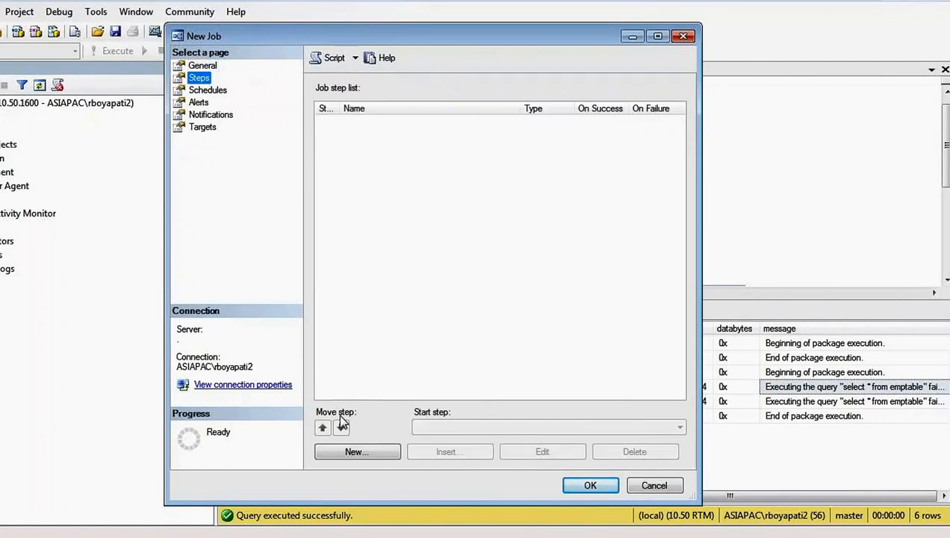
key("ctrl+shift+d")
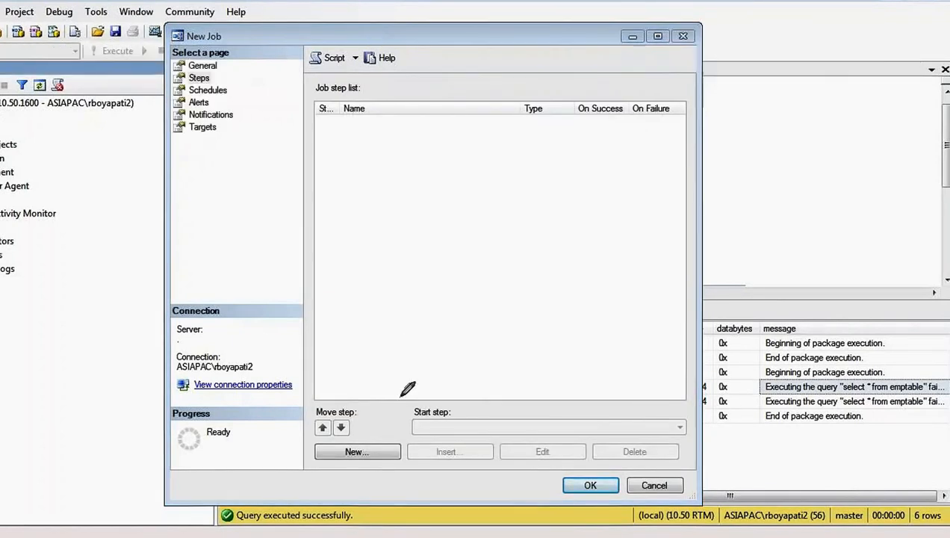
mouse_move(336, 418)
left_mouse_down()
mouse_move(432, 403)
mouse_move(376, 406)
left_mouse_up()
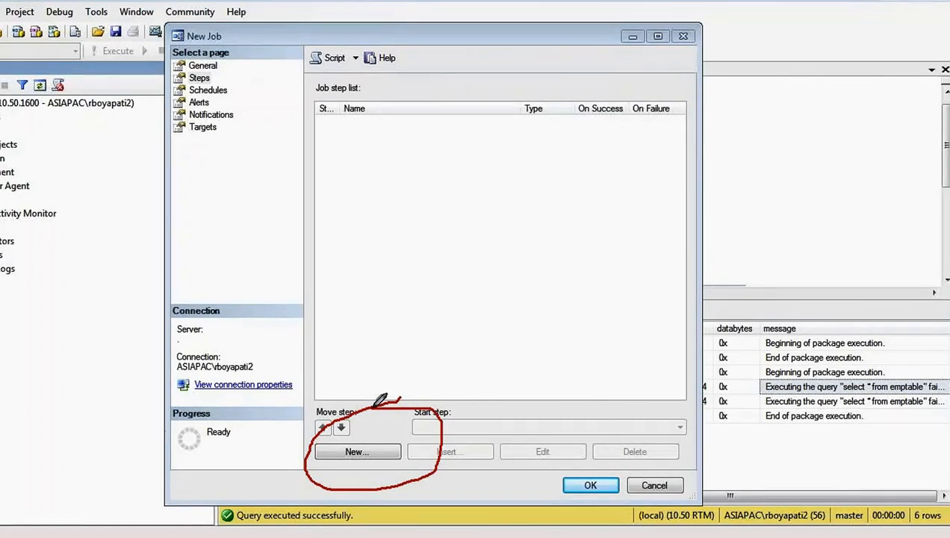
left_click(460, 42)
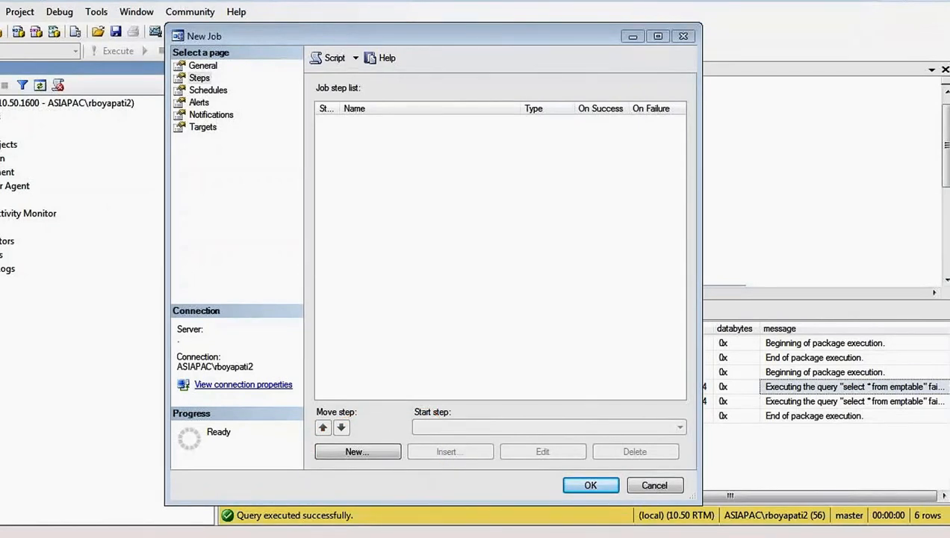
Add a new job step named Master with the type SQL Server Integration Services Package.
left_click(372, 452)
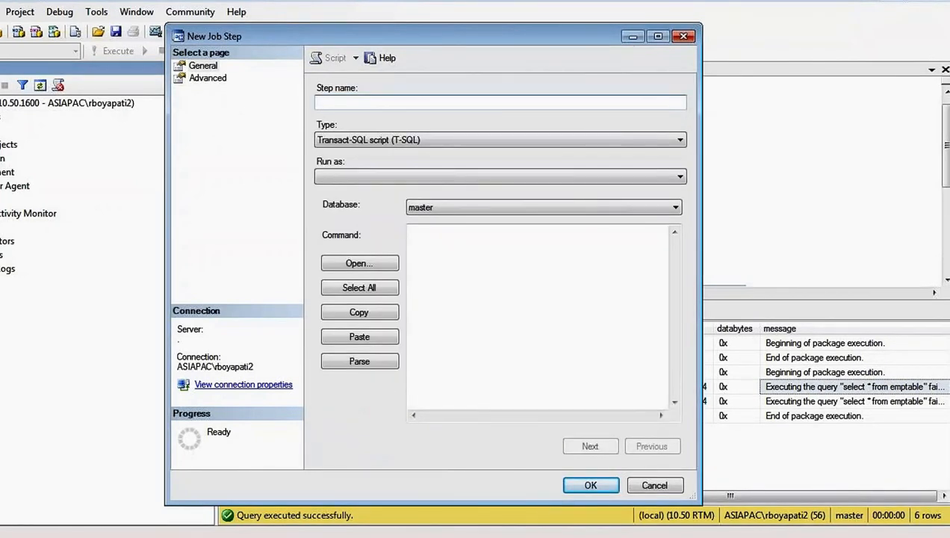
type("Master")
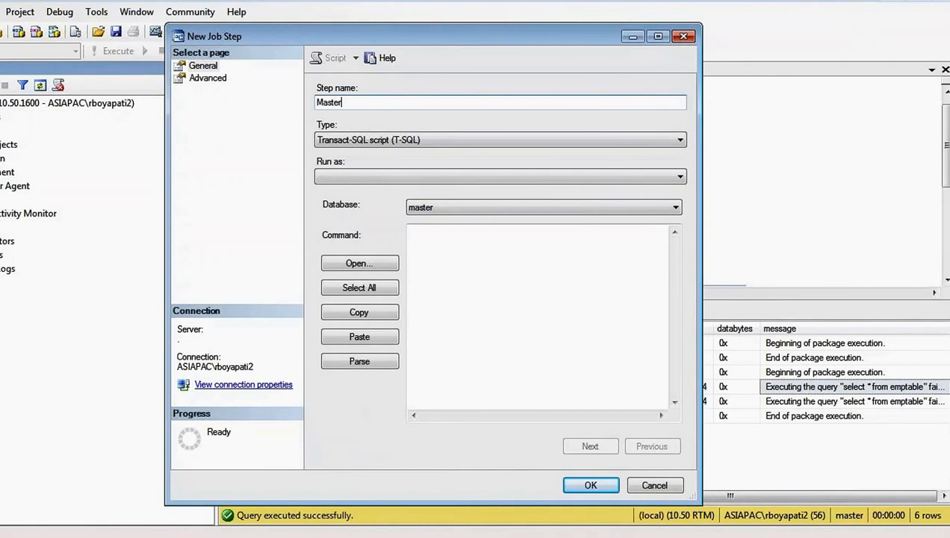
left_click(329, 141)
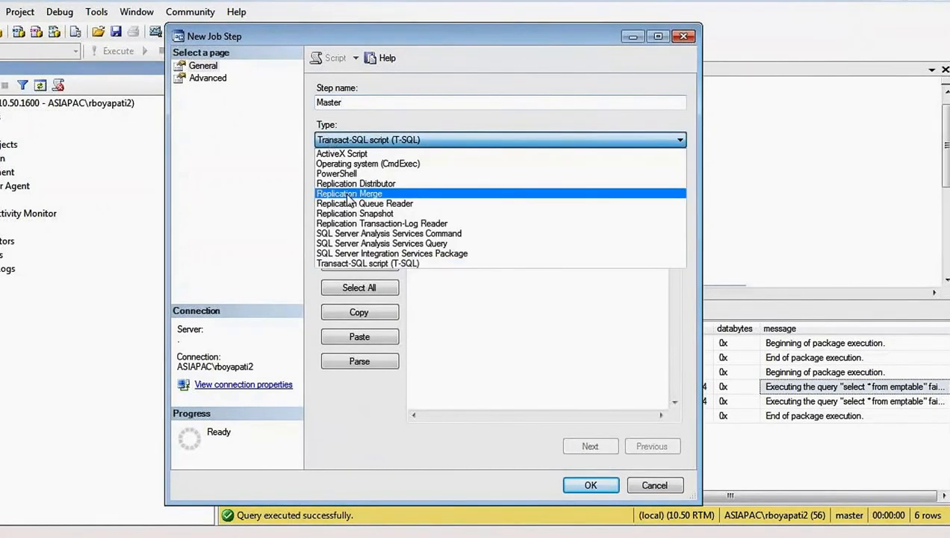
left_click(355, 255)
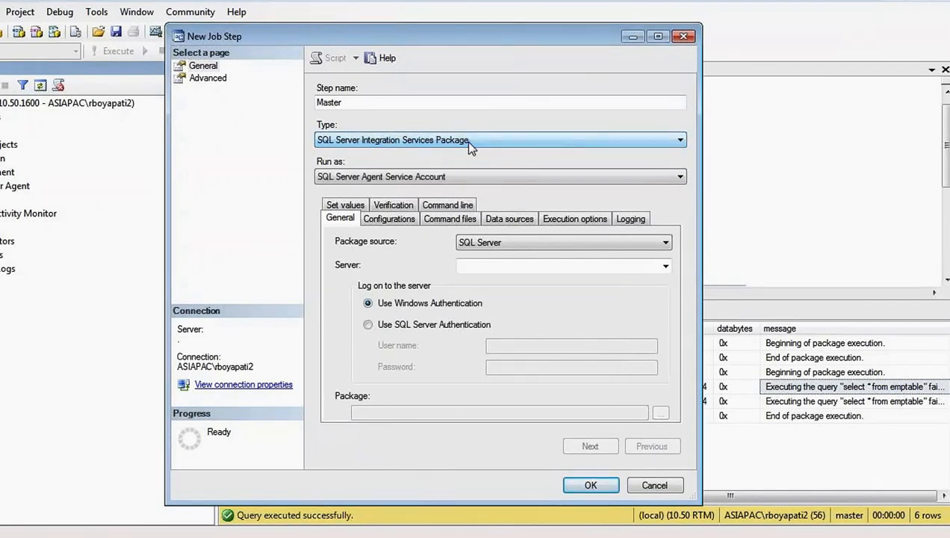
Set the Master step to run as SQL Server Agent Service Account.
left_click(477, 176)
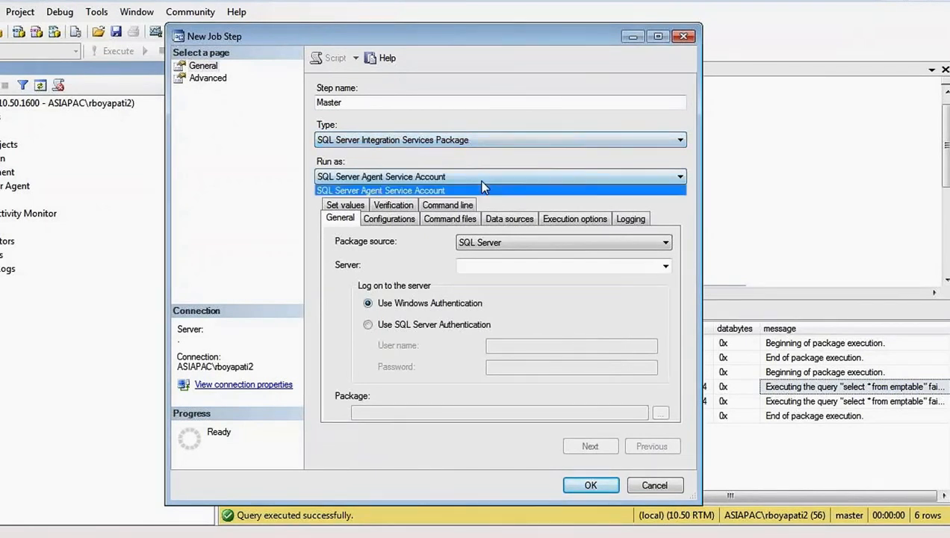
left_click(389, 189)
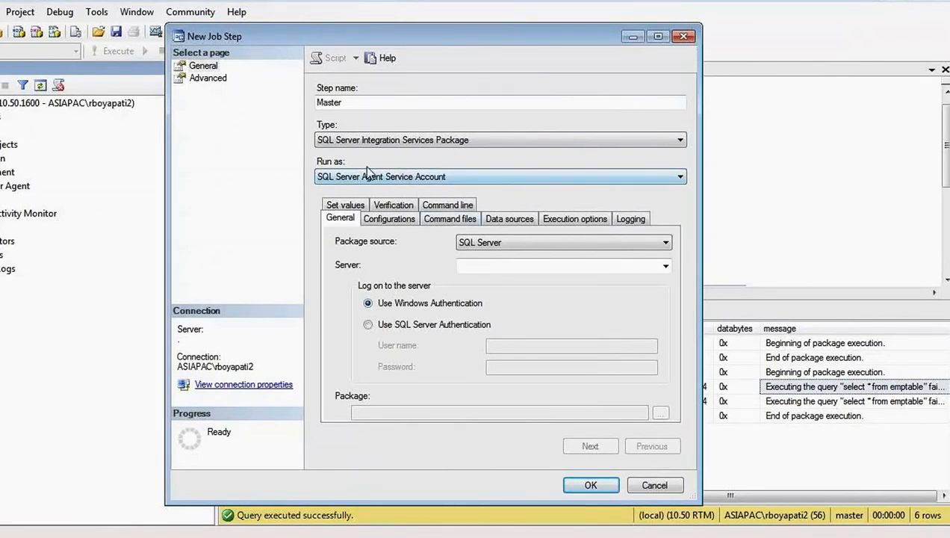
left_click(423, 177)
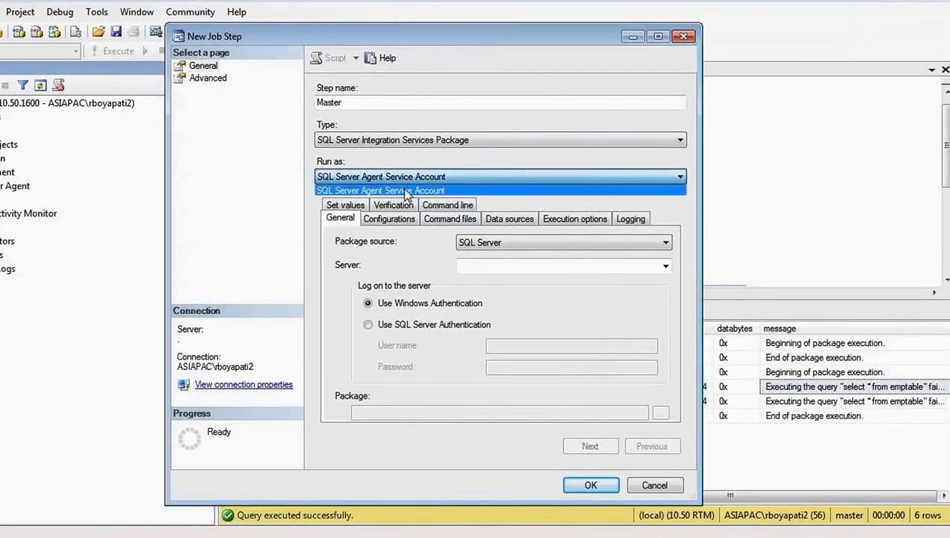
left_click(440, 170)
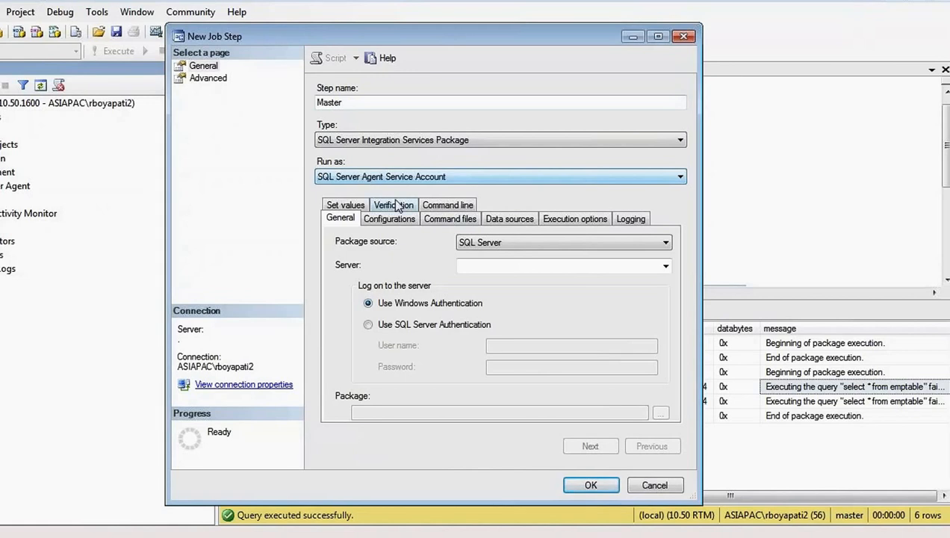
Set the package source to SQL Server on server "." and pick the Emp package under Maintenance Plans.
left_click(479, 246)
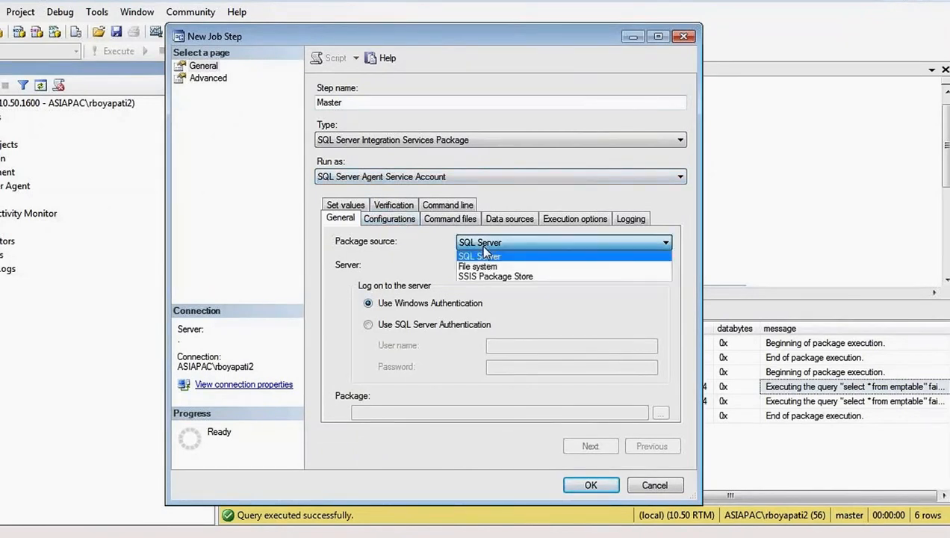
left_click(493, 256)
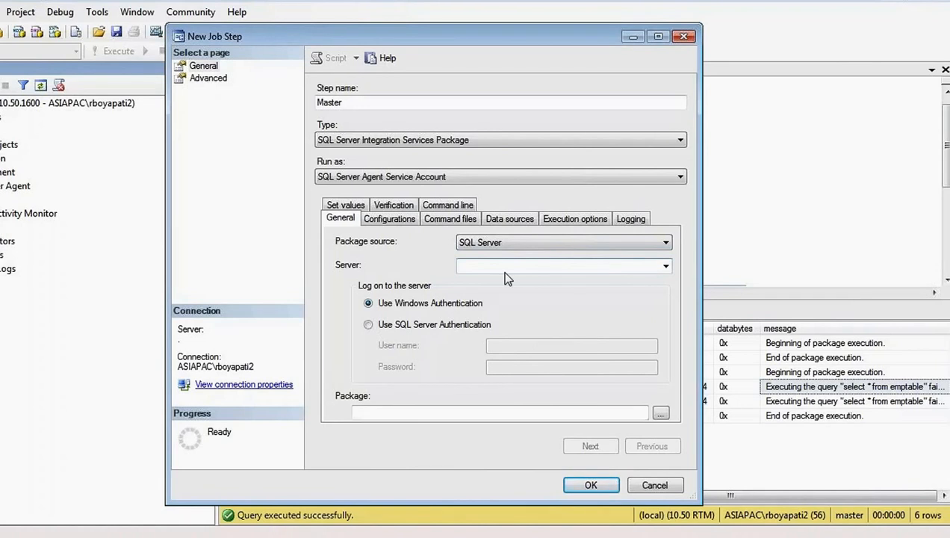
left_click(661, 412)
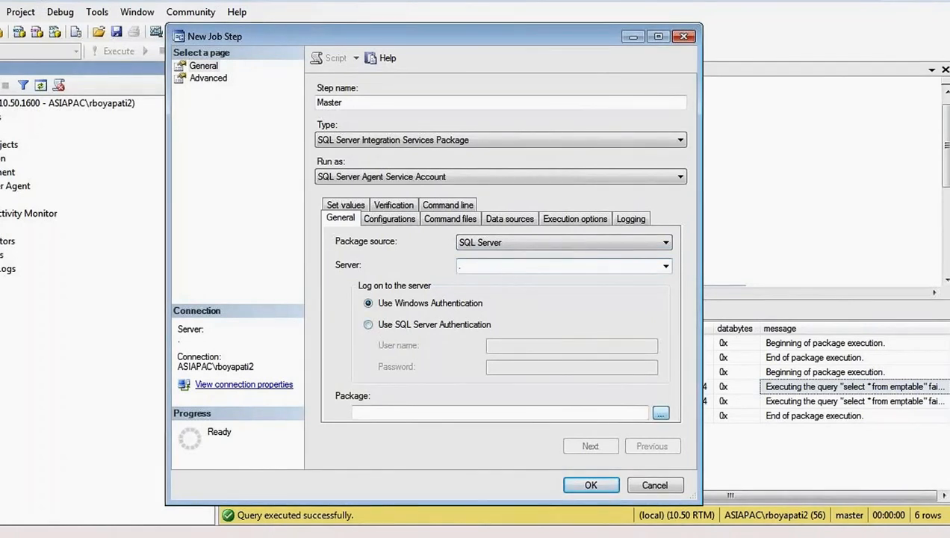
left_click(346, 212)
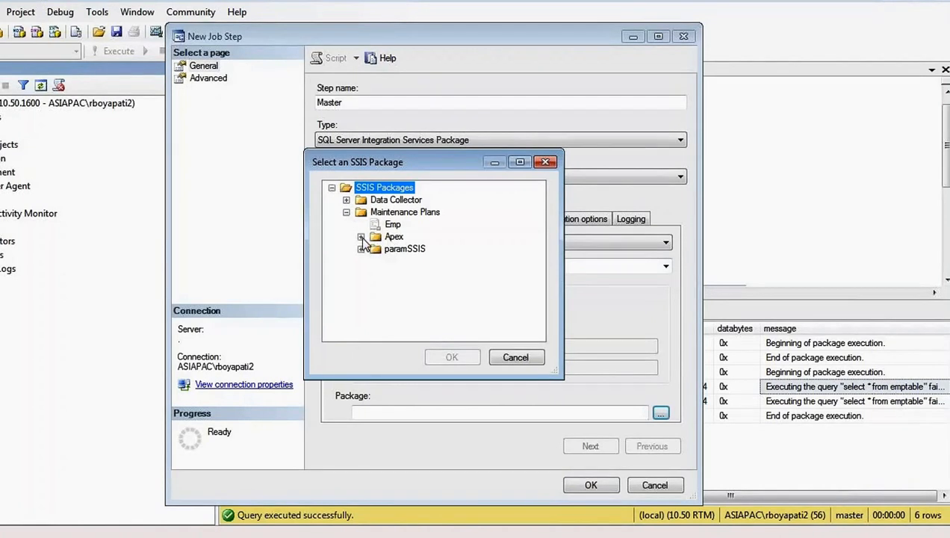
left_click(361, 237)
left_click(361, 237)
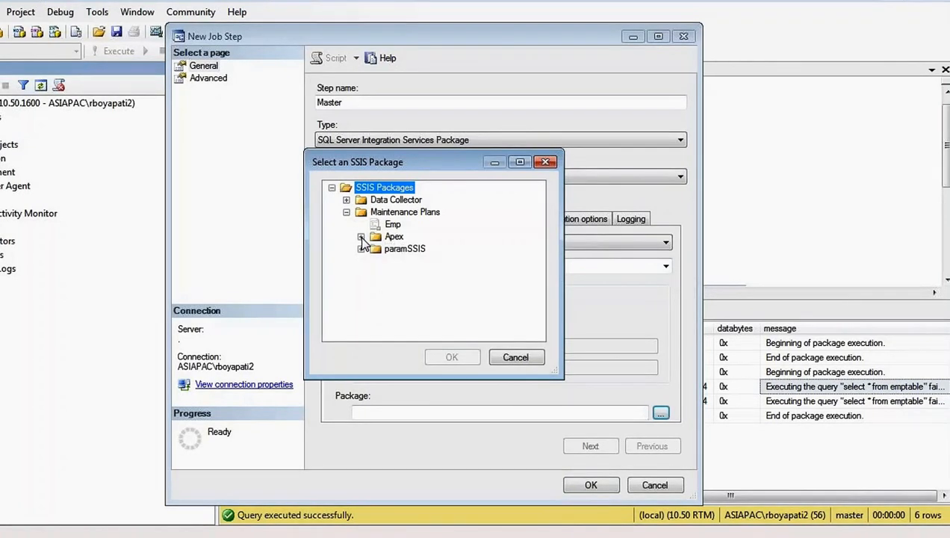
left_click(396, 228)
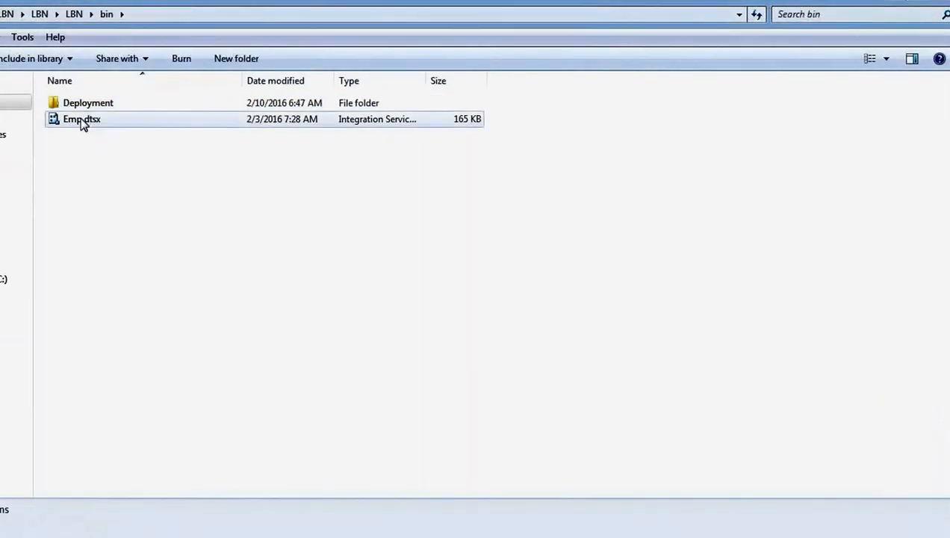
Check the Emp.dtsx file in the LBN bin folder, and confirm Emp under Maintenance Plans as the Master step's package.
left_click(80, 119)
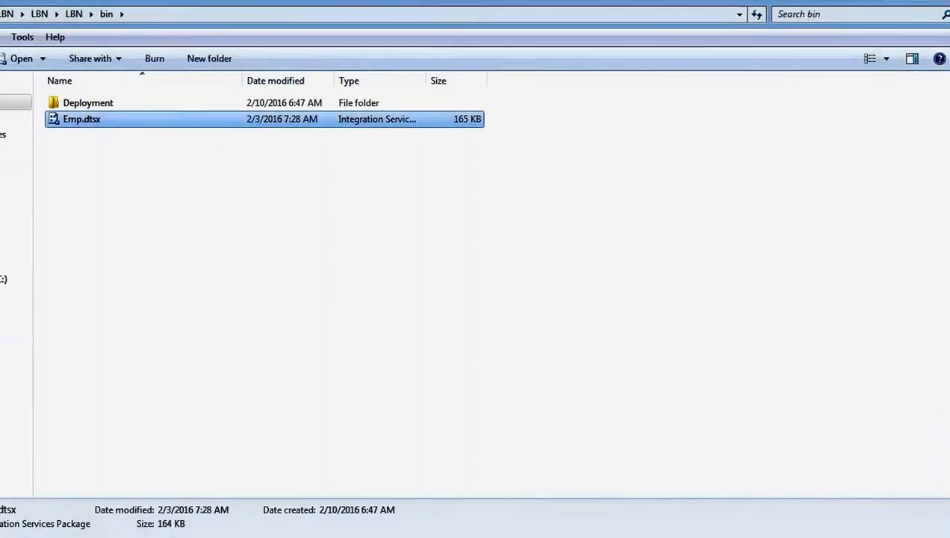
key("alt+Tab")
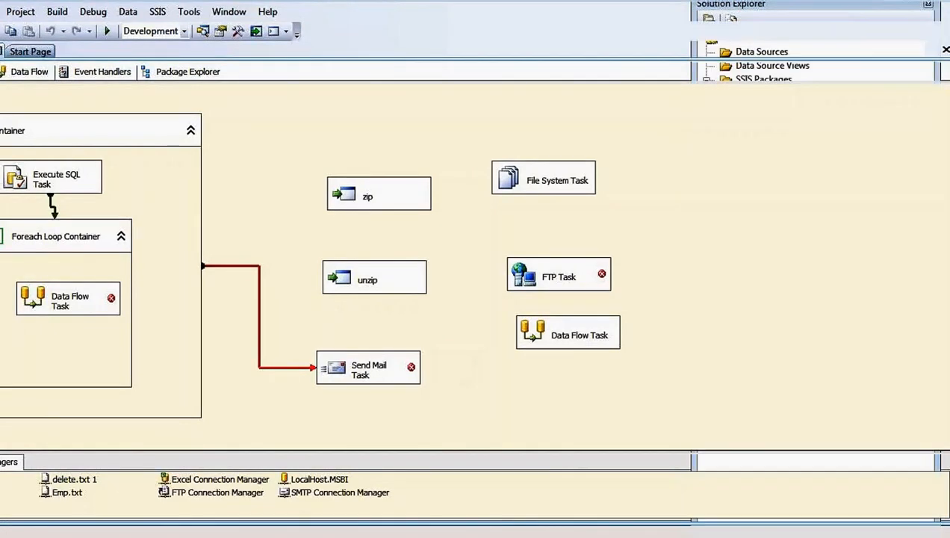
key("alt+Tab")
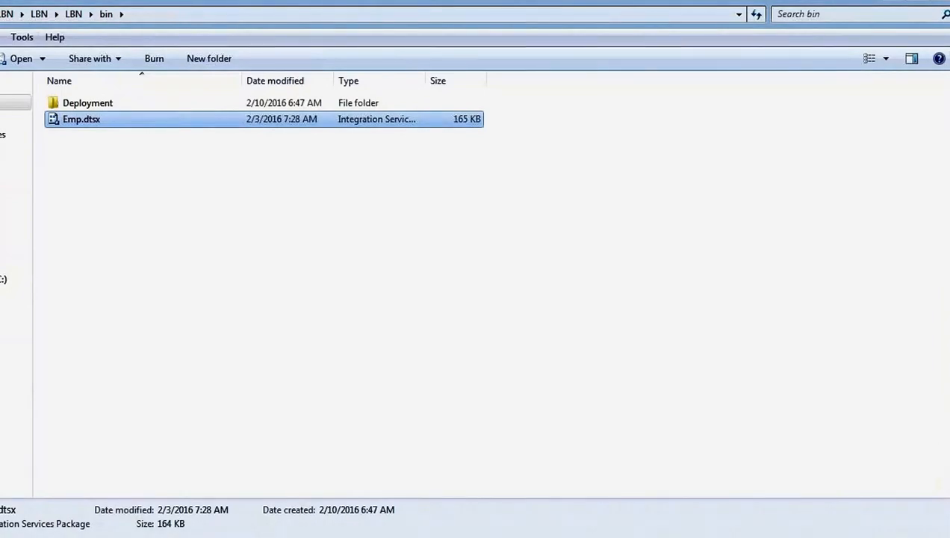
left_click(257, 521)
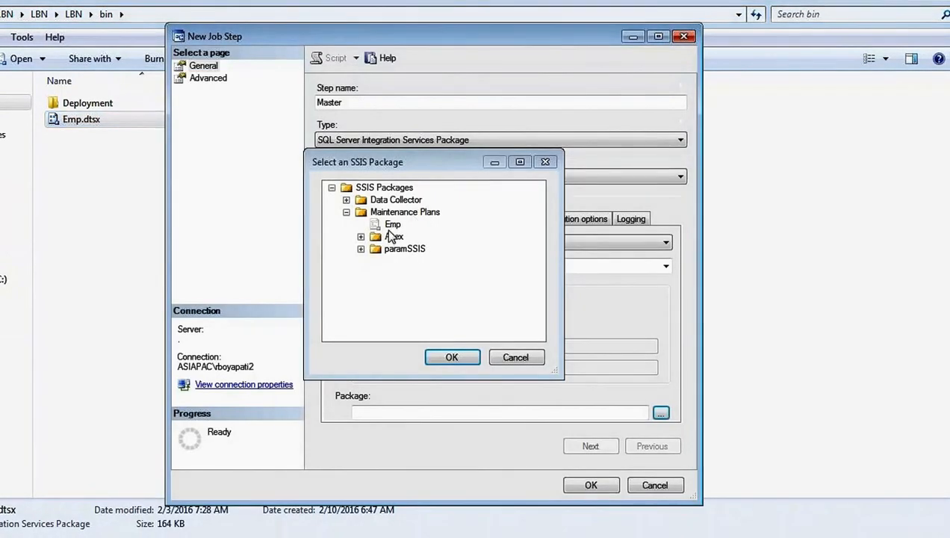
left_click(390, 224)
left_click(441, 356)
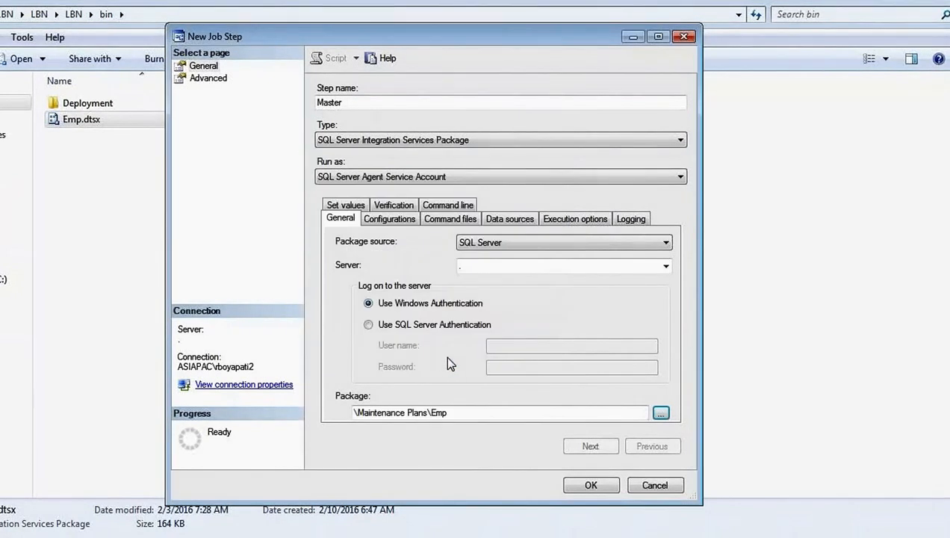
Try File system as the package source and browse the Data (D:) drive for packages.
left_click(666, 242)
left_click(498, 268)
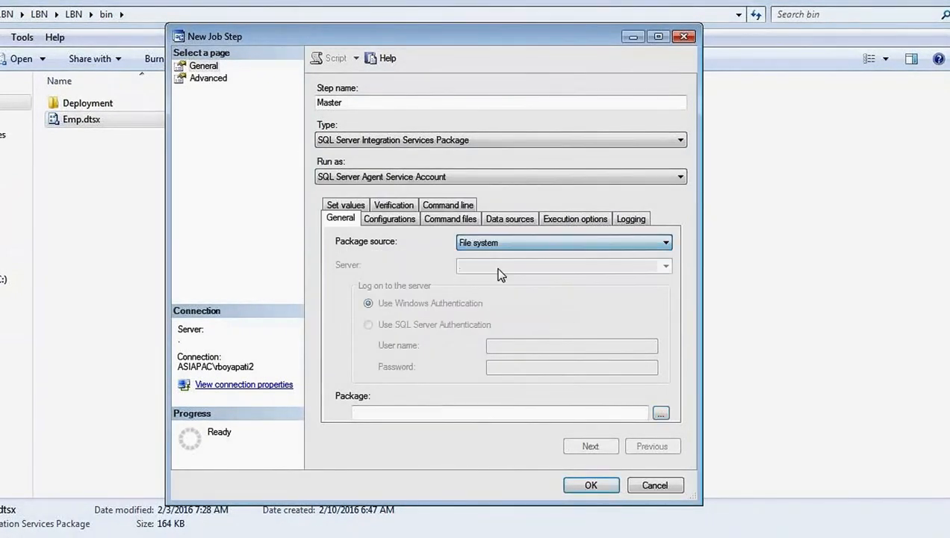
left_click(661, 413)
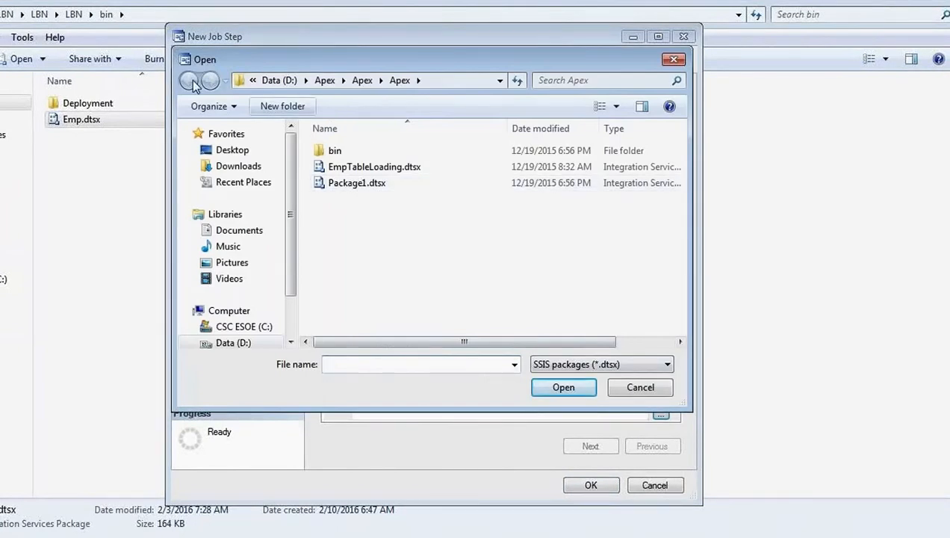
left_click(269, 80)
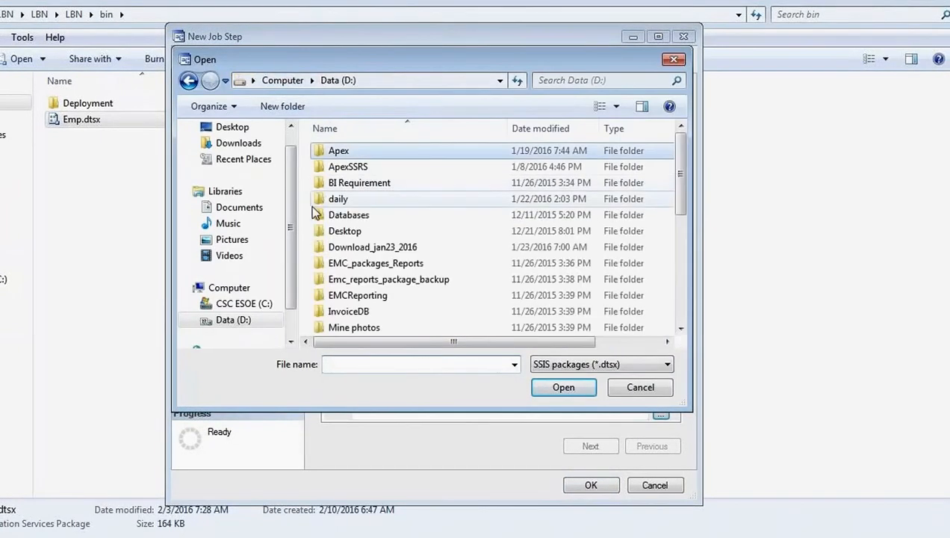
left_click(667, 388)
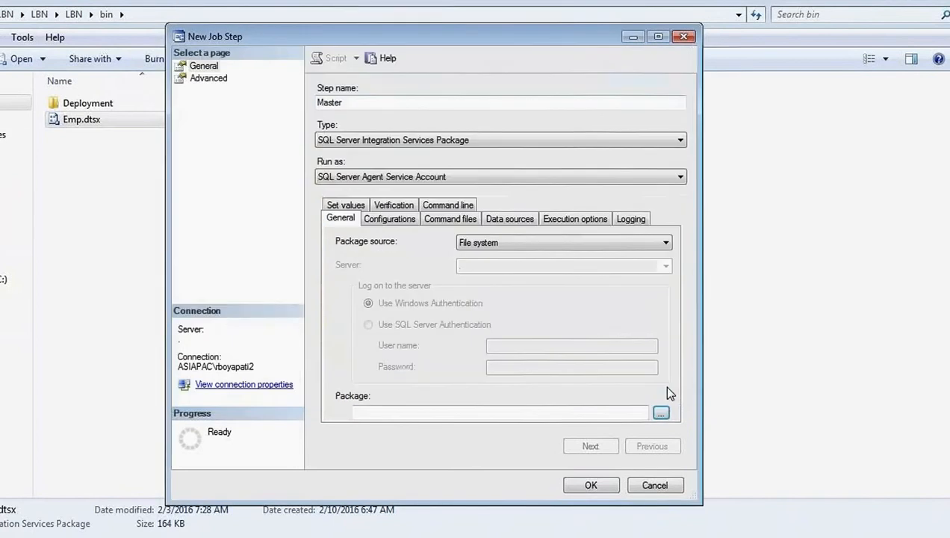
Set the package source to SQL Server and choose the Emp package under Maintenance Plans.
left_click(575, 243)
left_click(490, 255)
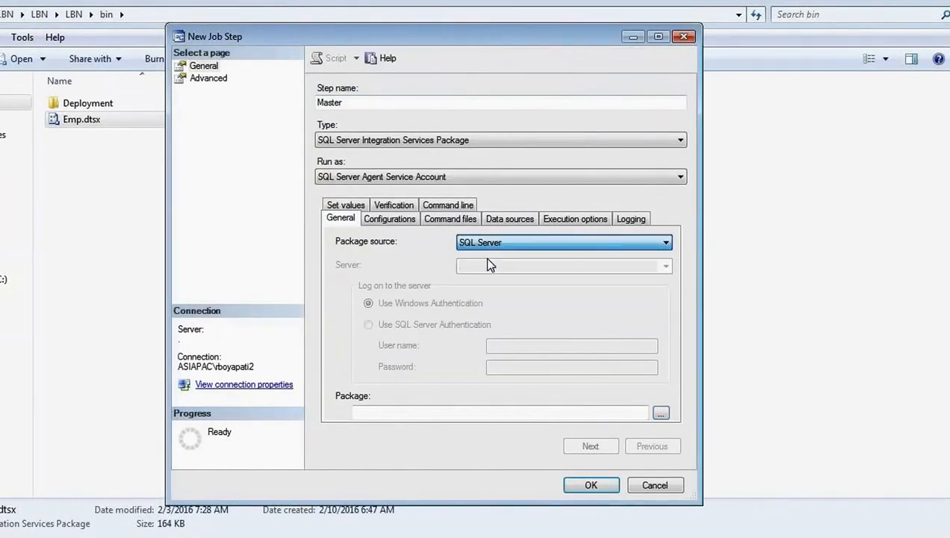
left_click(661, 412)
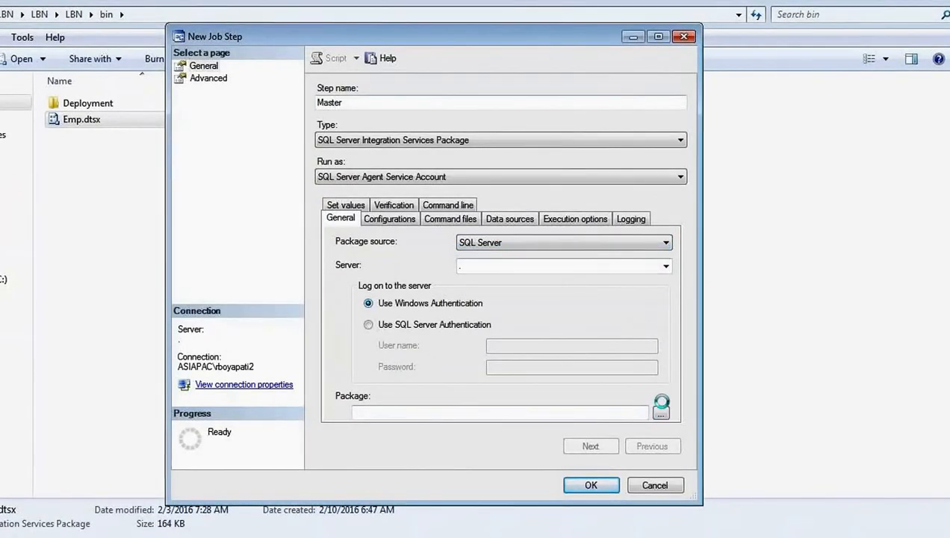
left_click(347, 212)
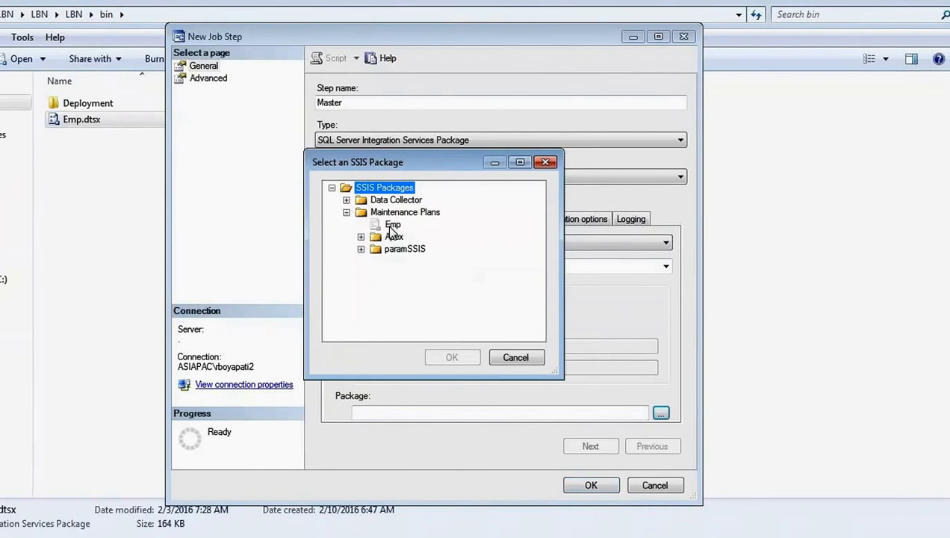
left_click(393, 225)
left_click(448, 357)
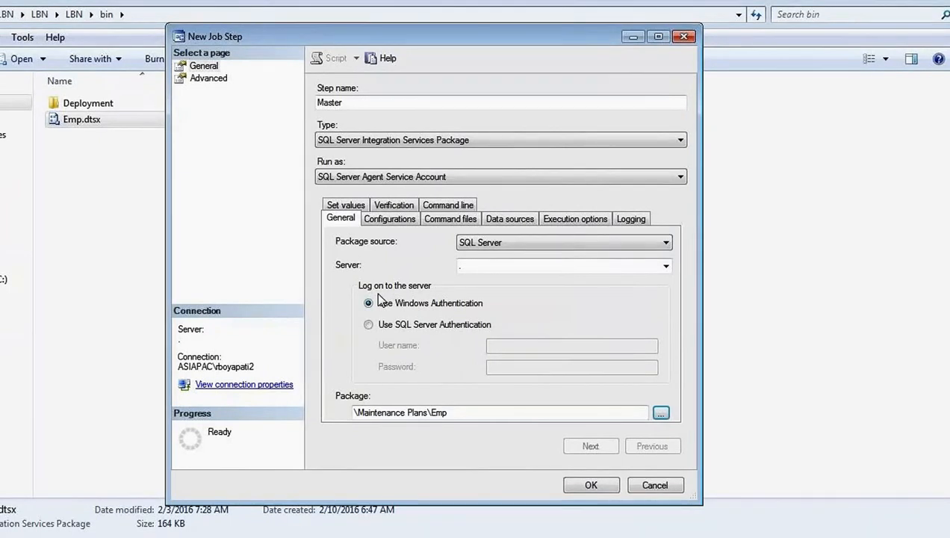
Try Quit the job reporting success as the Master step's on success action, and settle on Go to the next step.
left_click(224, 77)
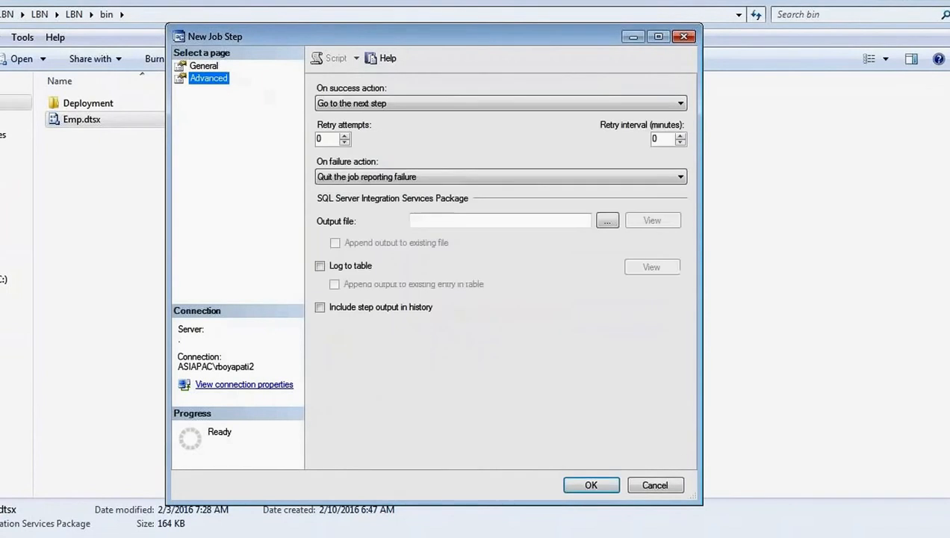
left_click(353, 104)
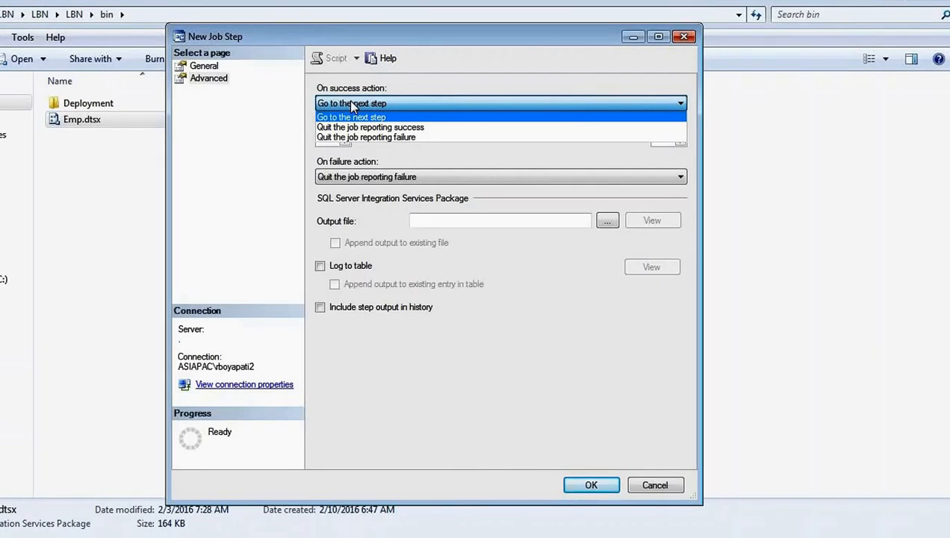
left_click(366, 117)
left_click(373, 104)
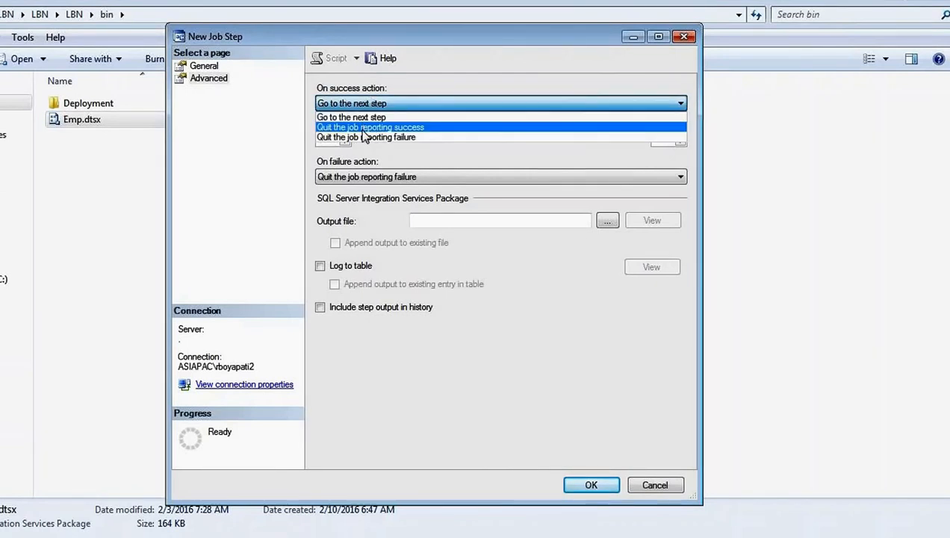
left_click(366, 127)
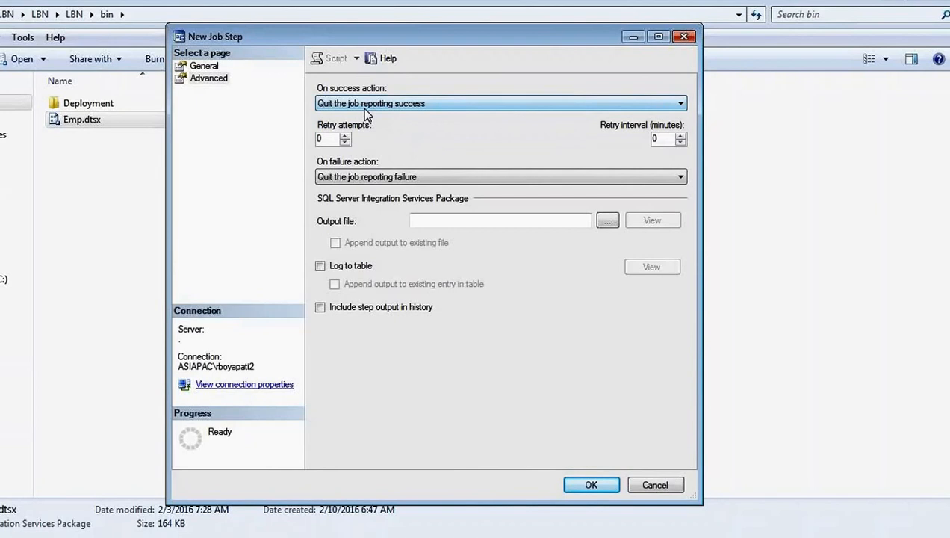
left_click(365, 109)
left_click(390, 113)
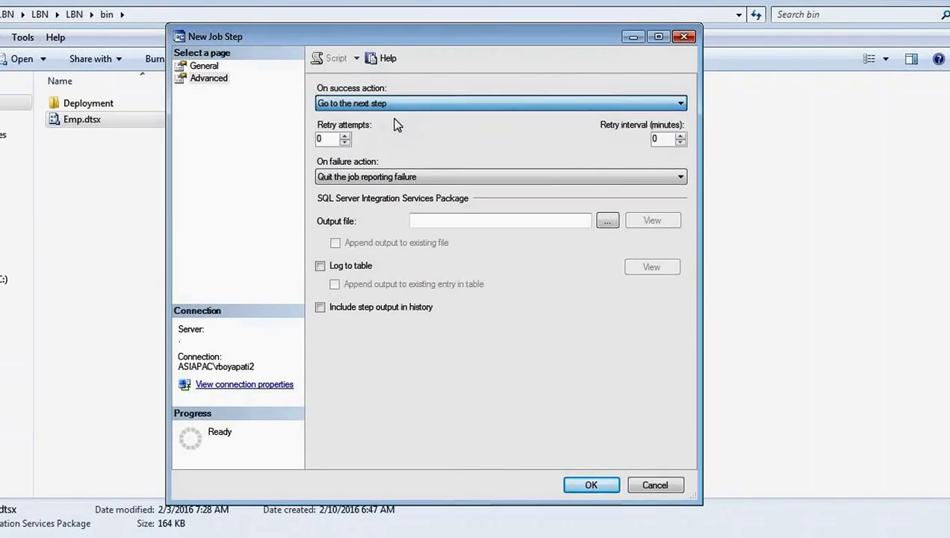
Review the on failure options and leave the Master step on Quit the job reporting failure.
left_click(395, 176)
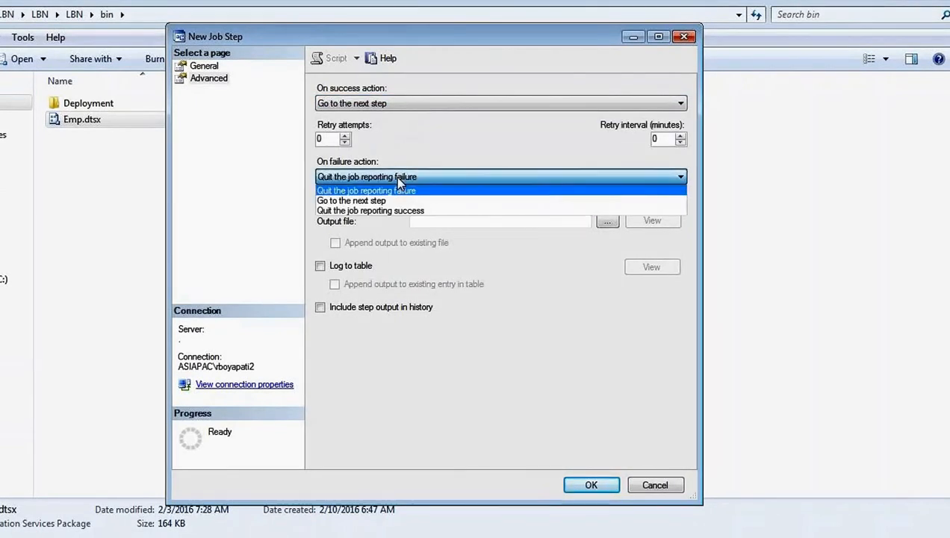
left_click(395, 192)
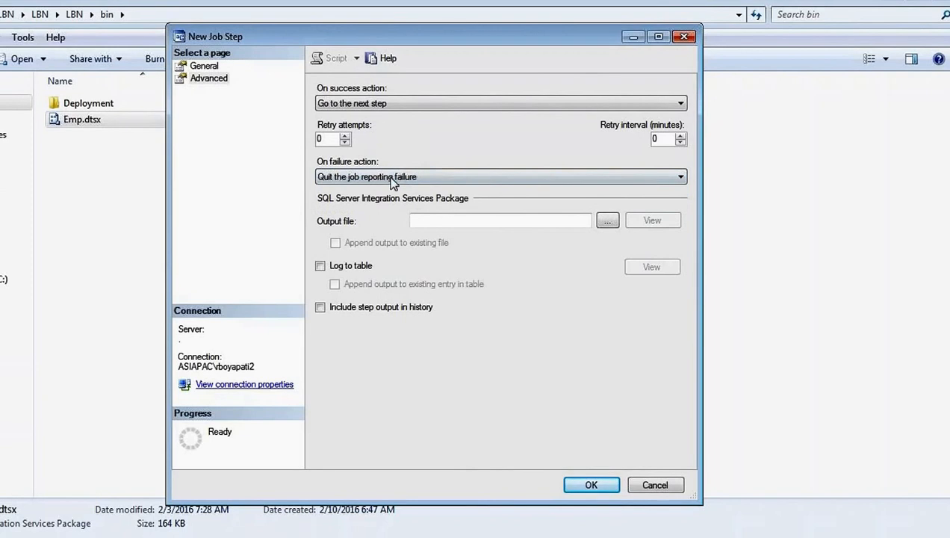
left_click(392, 180)
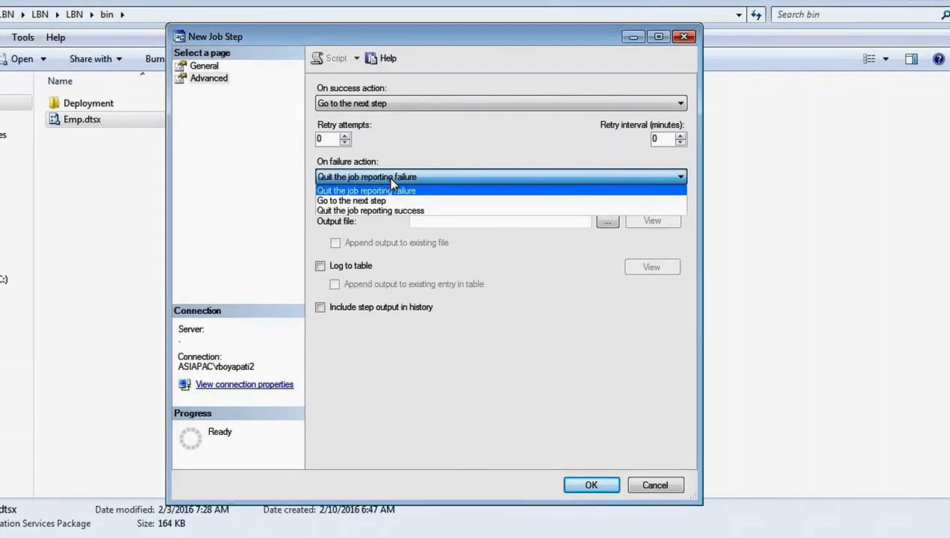
left_click(572, 327)
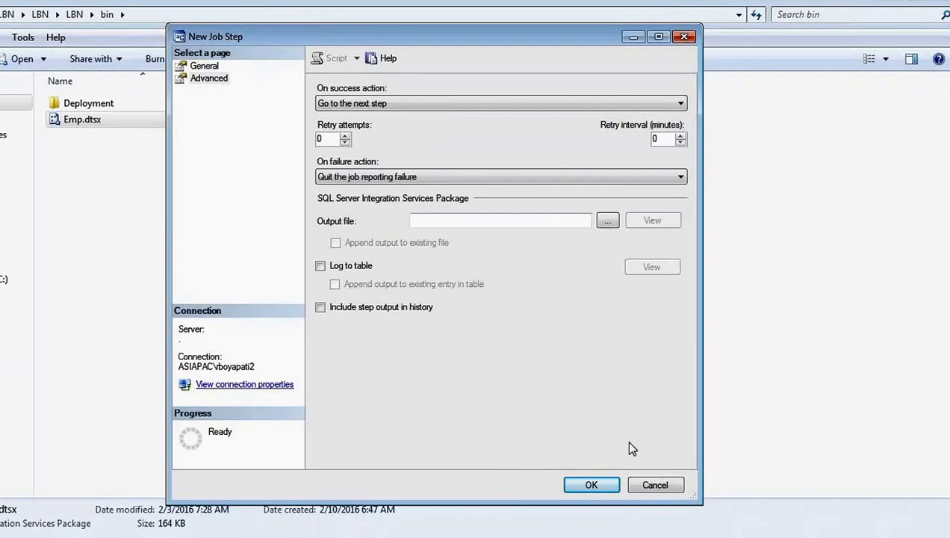
Save the Master job step and the new LBN job.
left_click(602, 485)
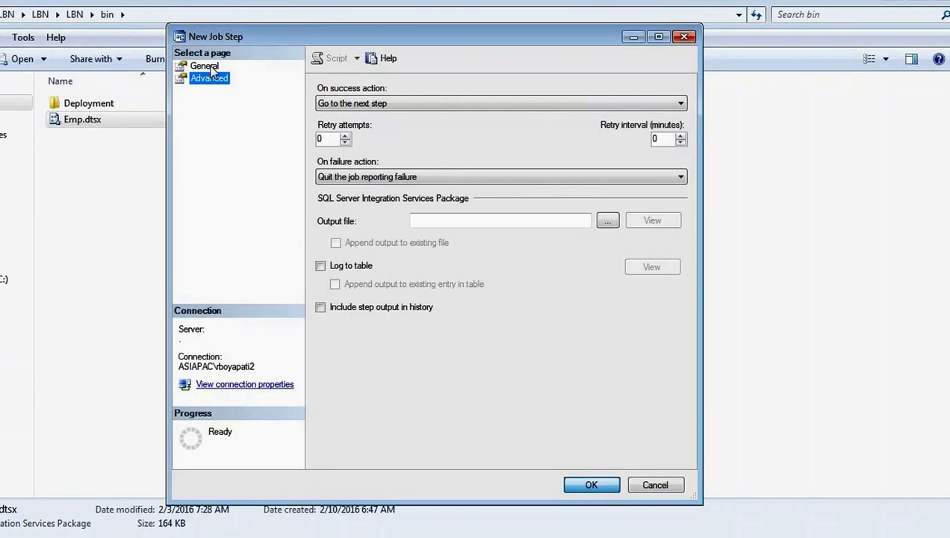
left_click(589, 486)
key("Return")
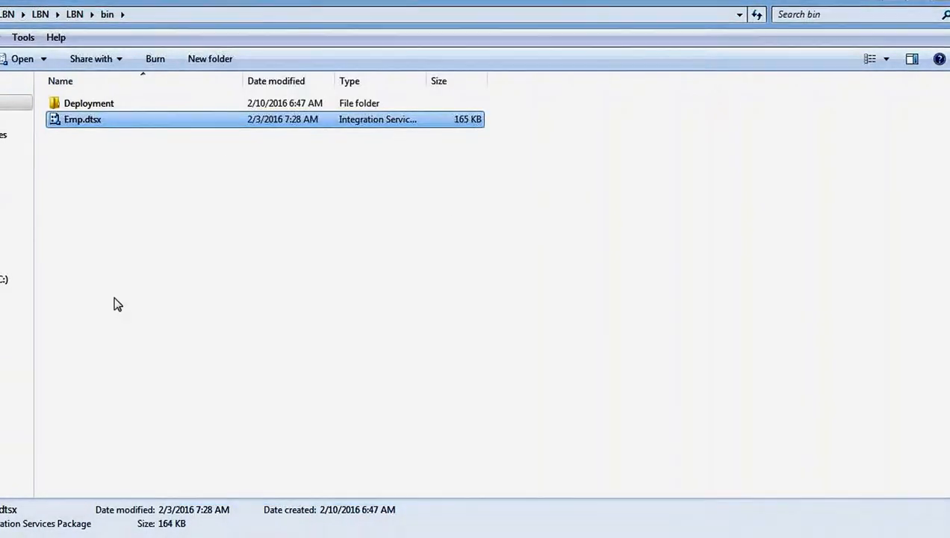
Switch to SQL Server Management Studio and open the LBN job's properties at its job step list.
left_click(266, 535)
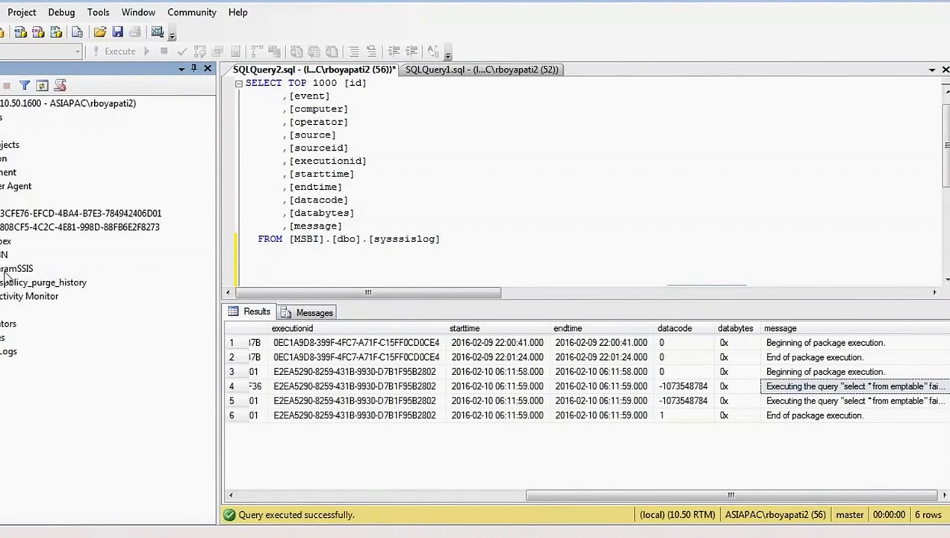
left_click(3, 255)
double_click(4, 255)
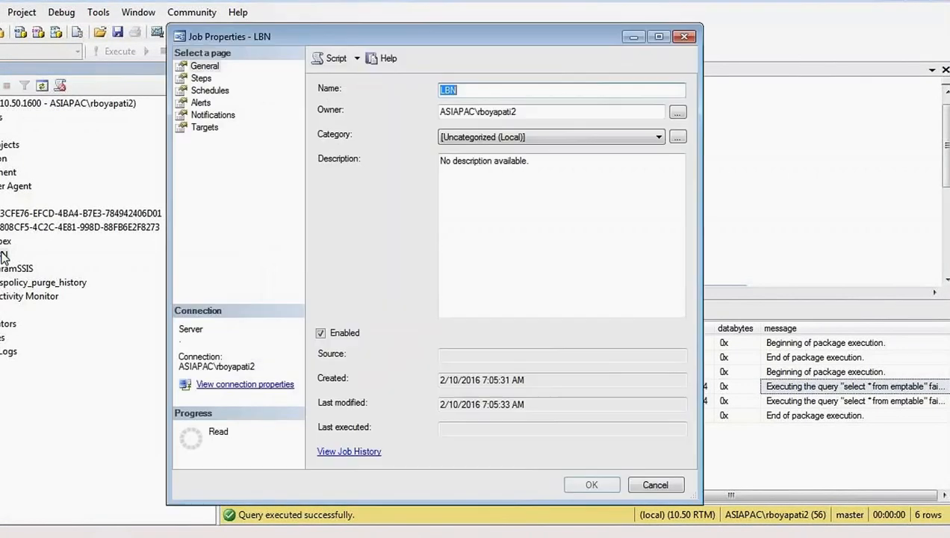
left_click(202, 78)
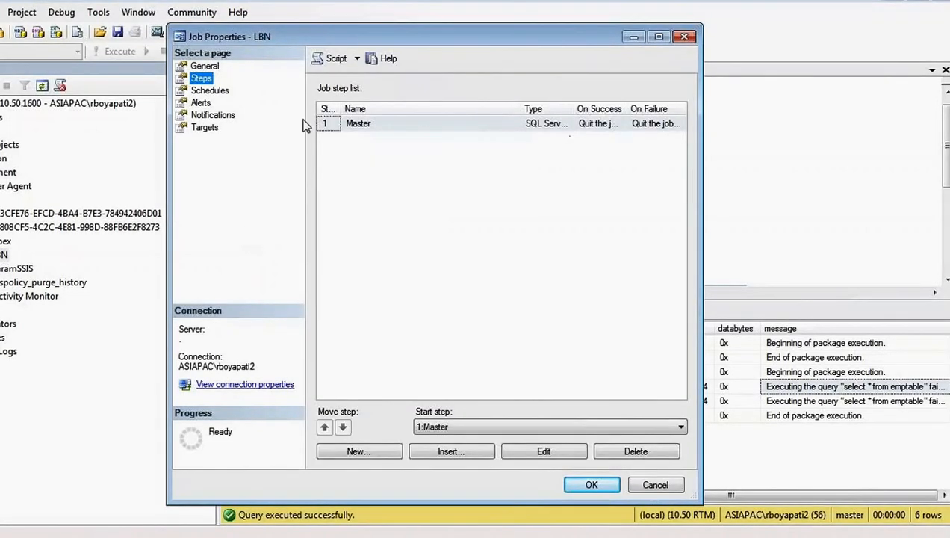
Start a new schedule for the LBN job, named xxx, with the Recurring schedule type.
left_click(221, 92)
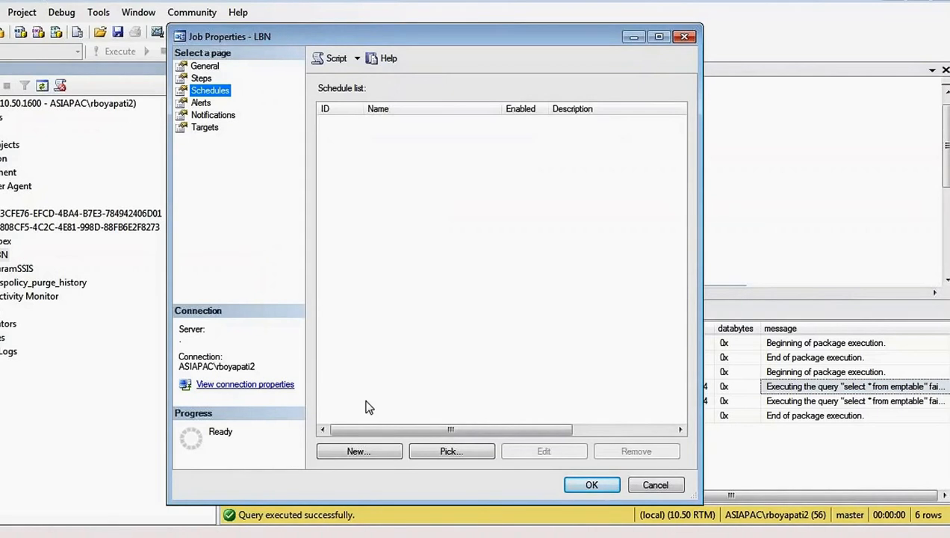
left_click(371, 451)
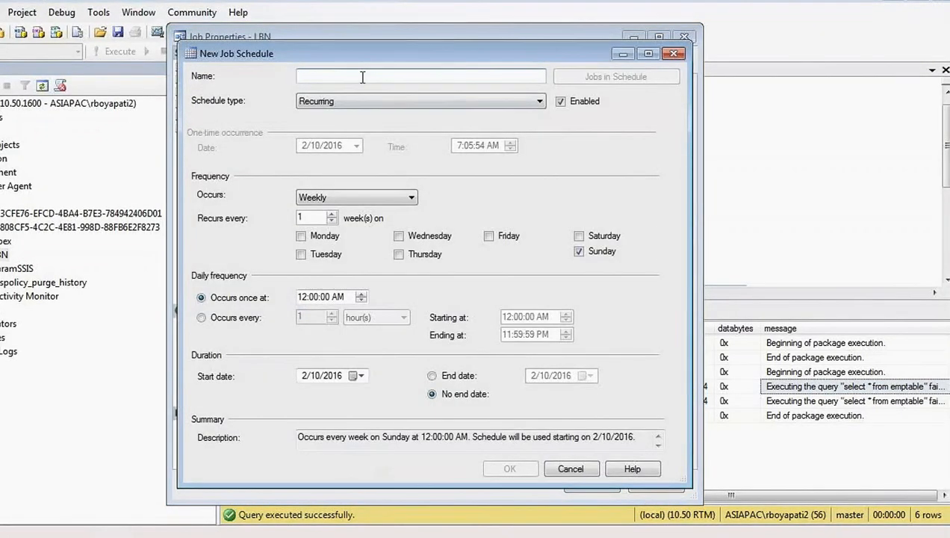
type("xxx")
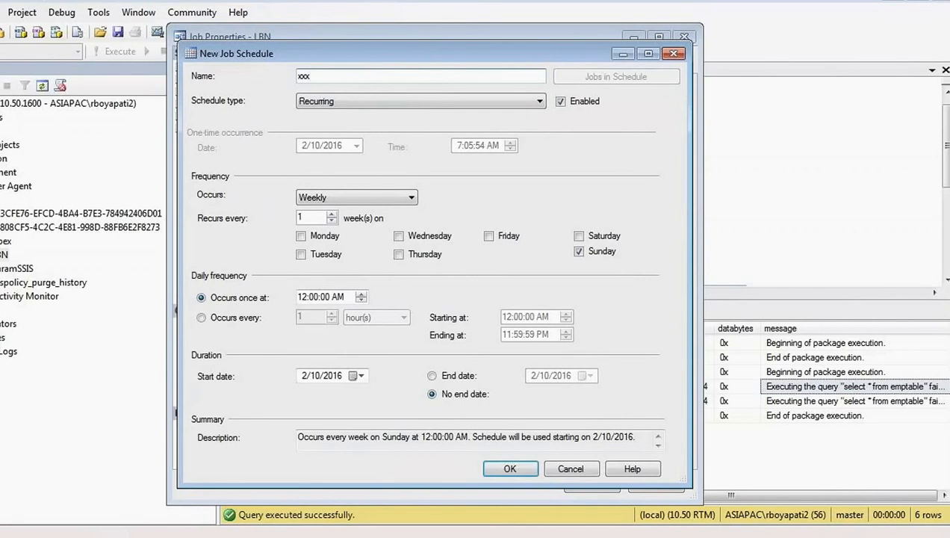
left_click(345, 101)
left_click(338, 140)
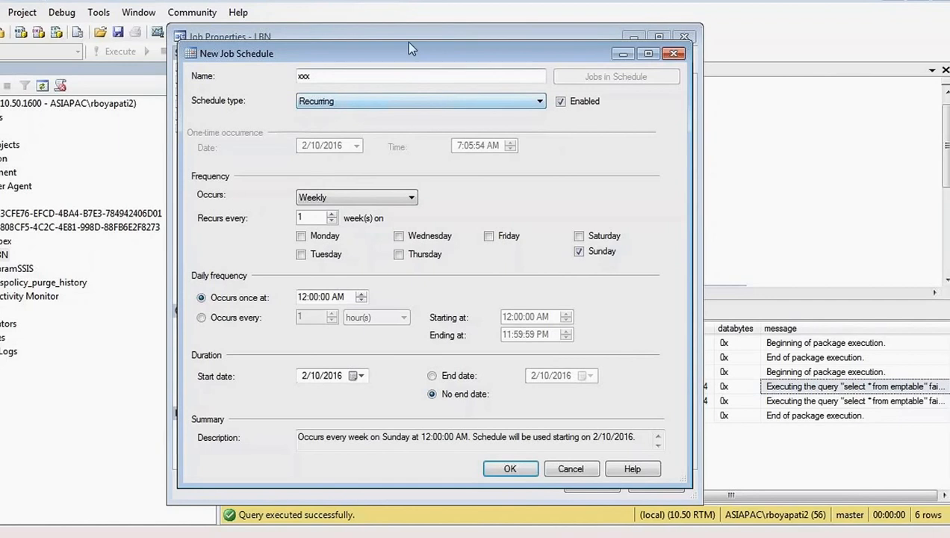
key("ctrl+shift+d")
mouse_move(270, 154)
left_mouse_down()
mouse_move(460, 472)
mouse_move(457, 181)
mouse_move(278, 169)
left_mouse_up()
mouse_move(398, 83)
left_mouse_down()
mouse_move(388, 101)
mouse_move(535, 145)
left_mouse_up()
mouse_move(553, 136)
left_mouse_down()
mouse_move(554, 159)
mouse_move(583, 165)
mouse_move(610, 158)
mouse_move(665, 172)
mouse_move(719, 159)
mouse_move(764, 175)
left_mouse_up()
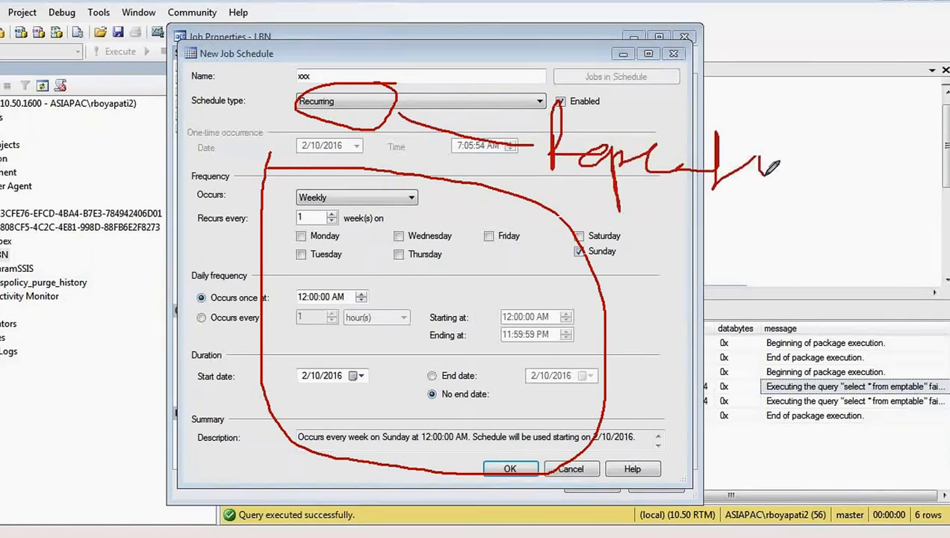
left_click(472, 31)
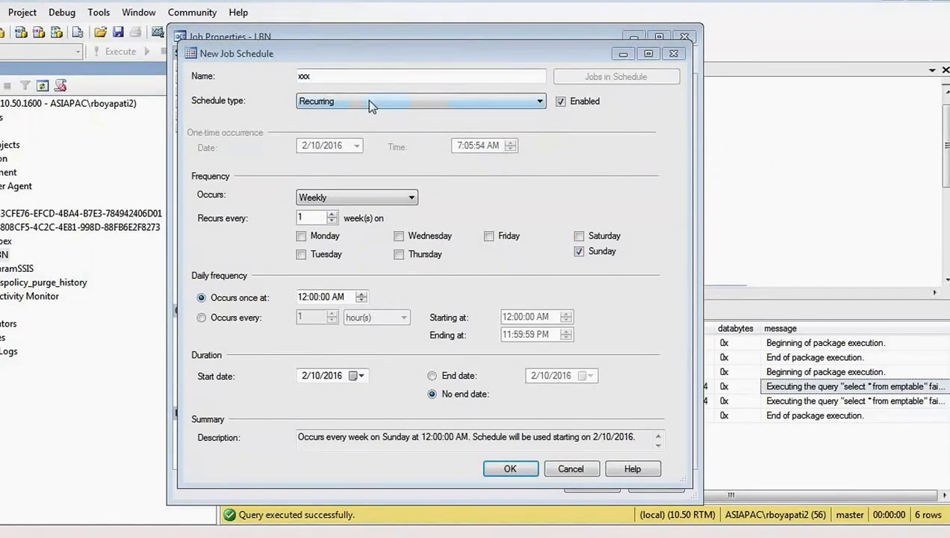
Try the Daily, Weekly and Monthly frequencies for the xxx schedule, and settle on Daily.
left_click(312, 203)
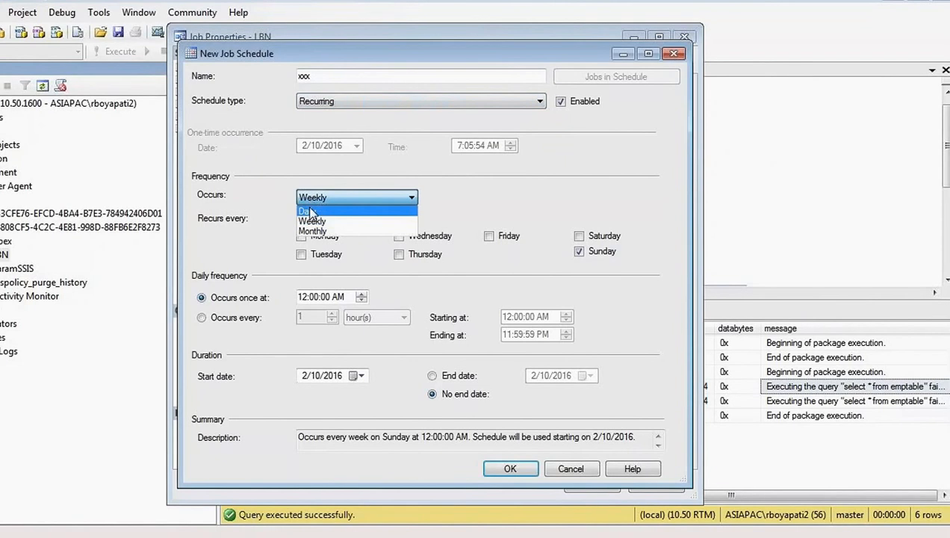
left_click(308, 212)
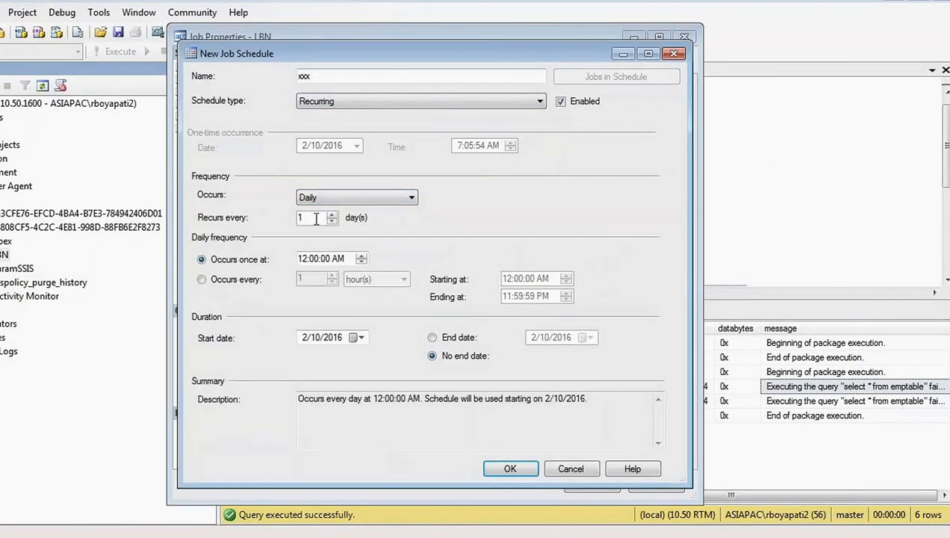
left_click(313, 198)
left_click(314, 221)
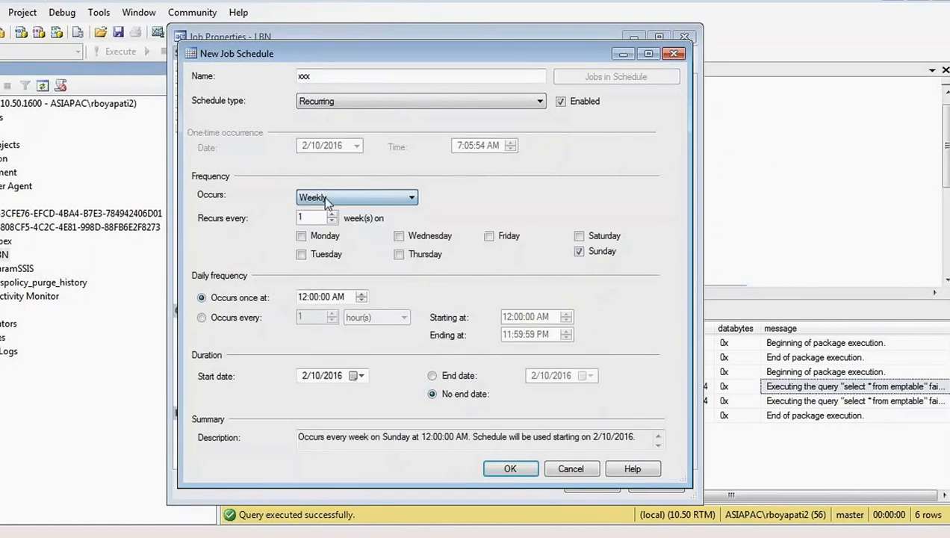
left_click(327, 199)
left_click(323, 228)
left_click(318, 199)
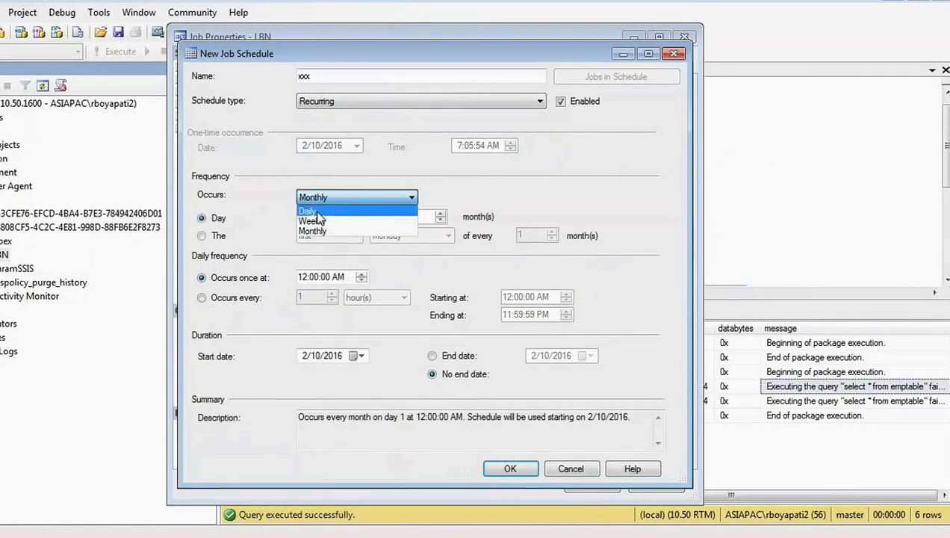
left_click(318, 212)
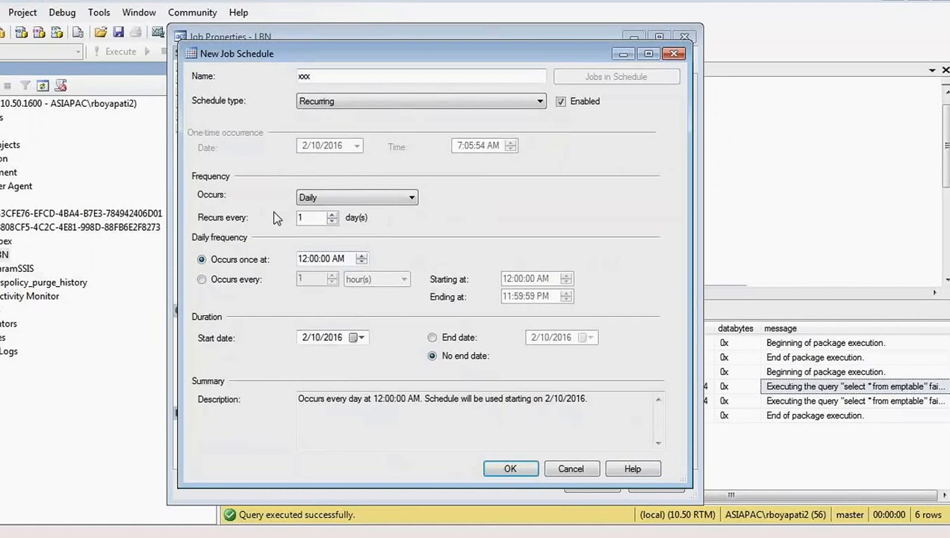
Set the daily schedule to occur once at 5:00:00 PM with start date 2/11/2016, and save the schedule.
left_click(361, 261)
left_click(360, 261)
left_click(362, 262)
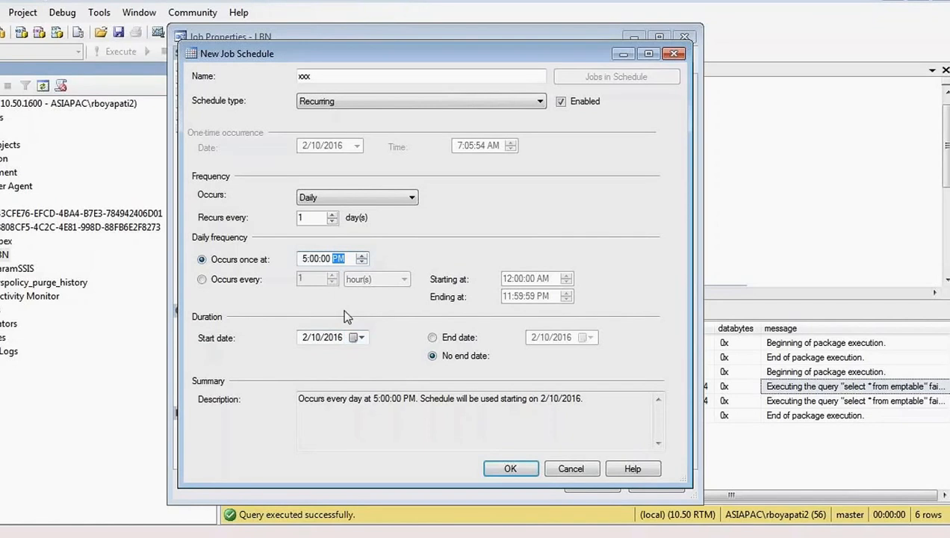
left_click(357, 338)
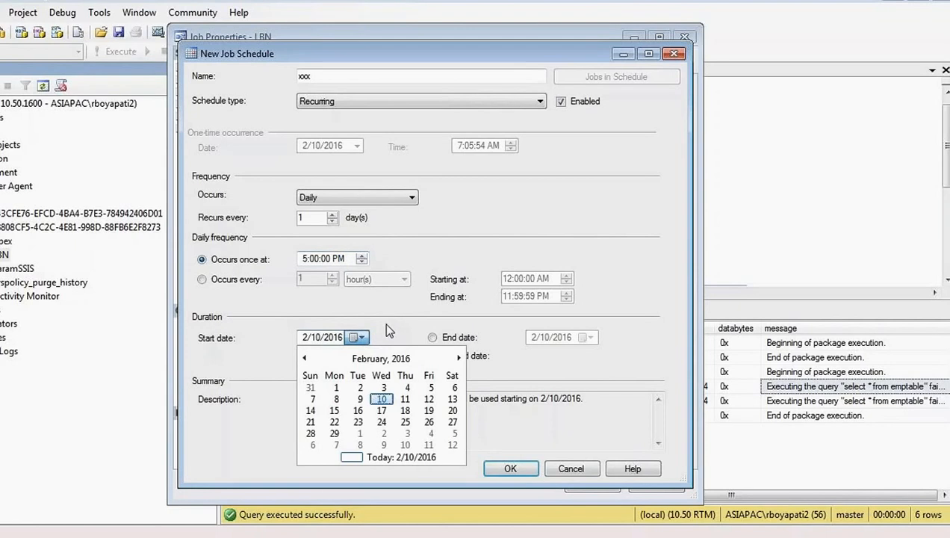
left_click(404, 399)
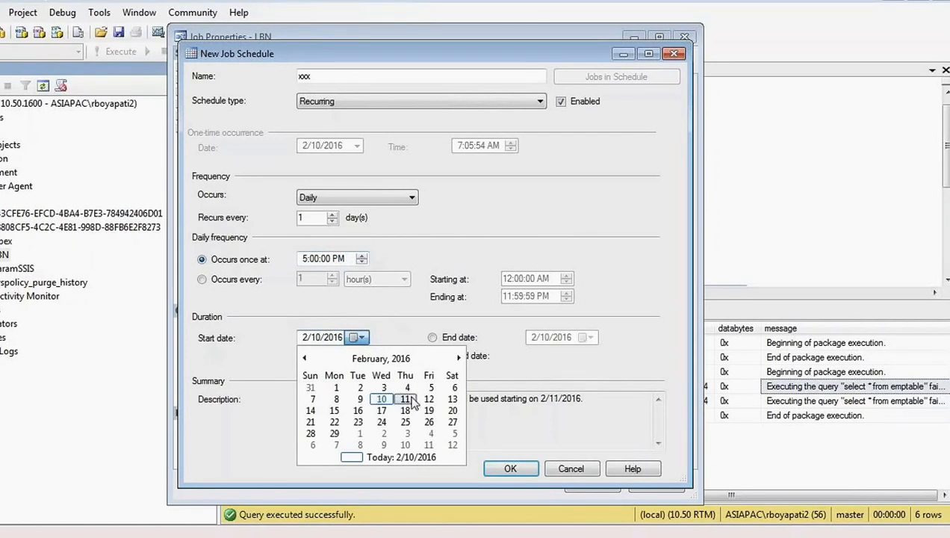
left_click(323, 257)
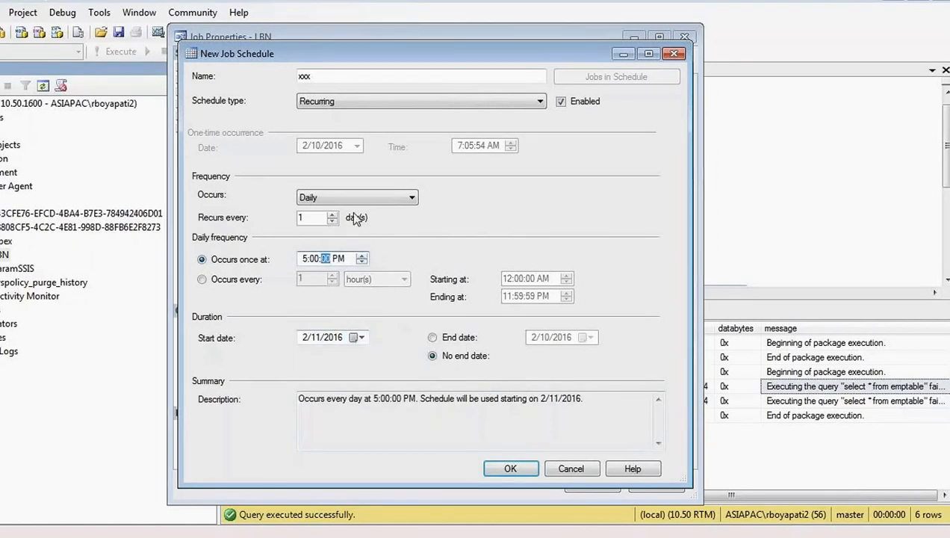
left_click(320, 215)
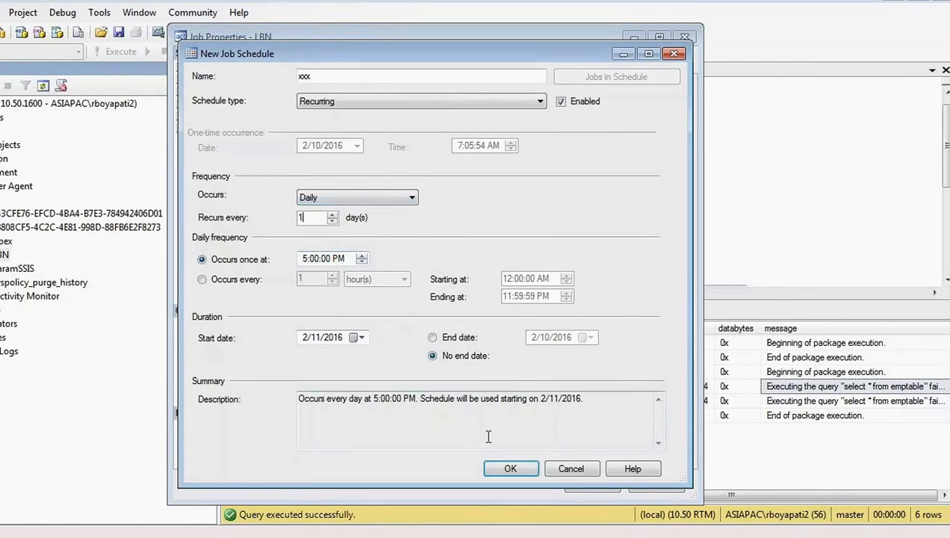
left_click(506, 468)
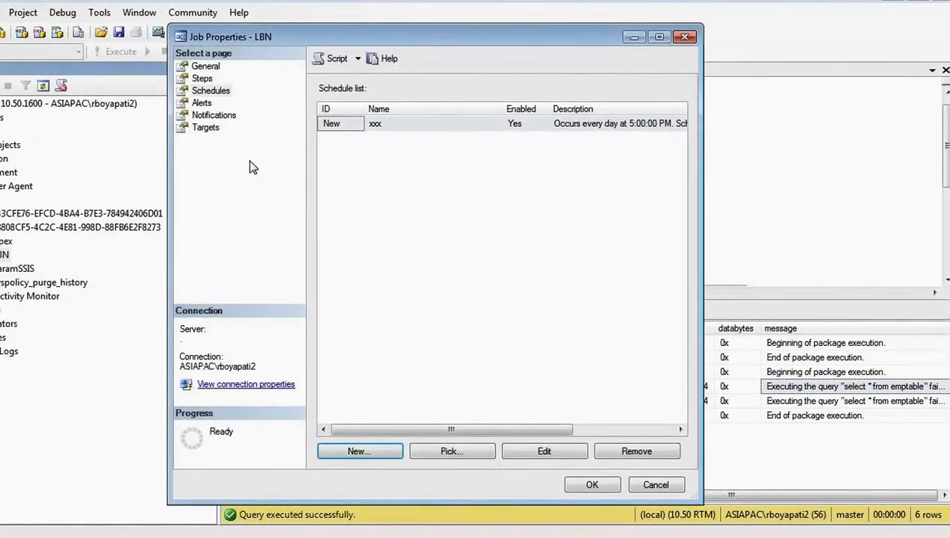
View the job's alerts, and enable the e-mail notification for when the job fails, leaving the operator empty.
left_click(203, 104)
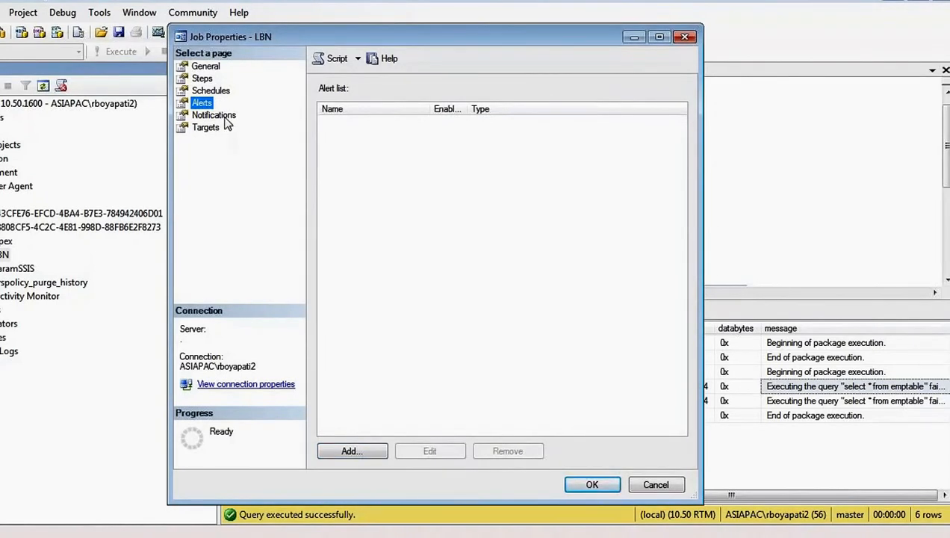
left_click(221, 116)
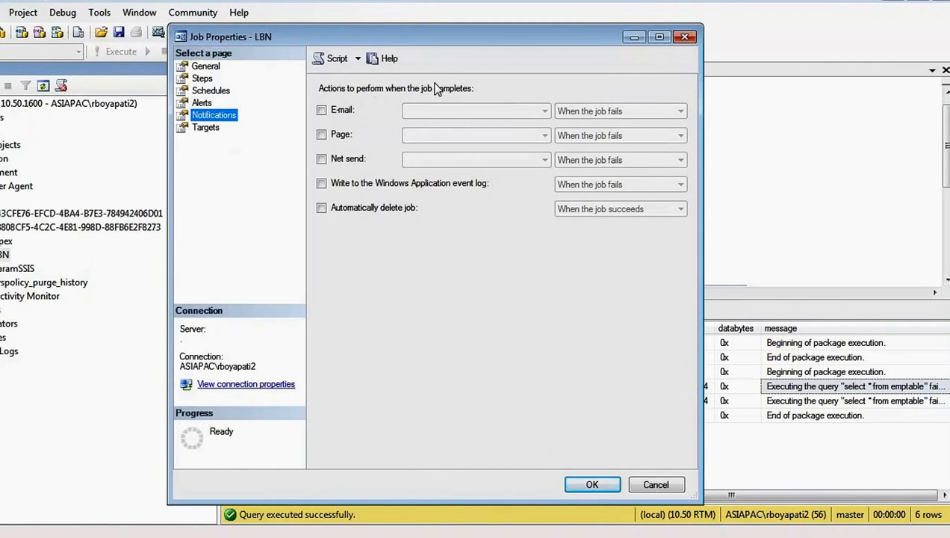
left_click(333, 114)
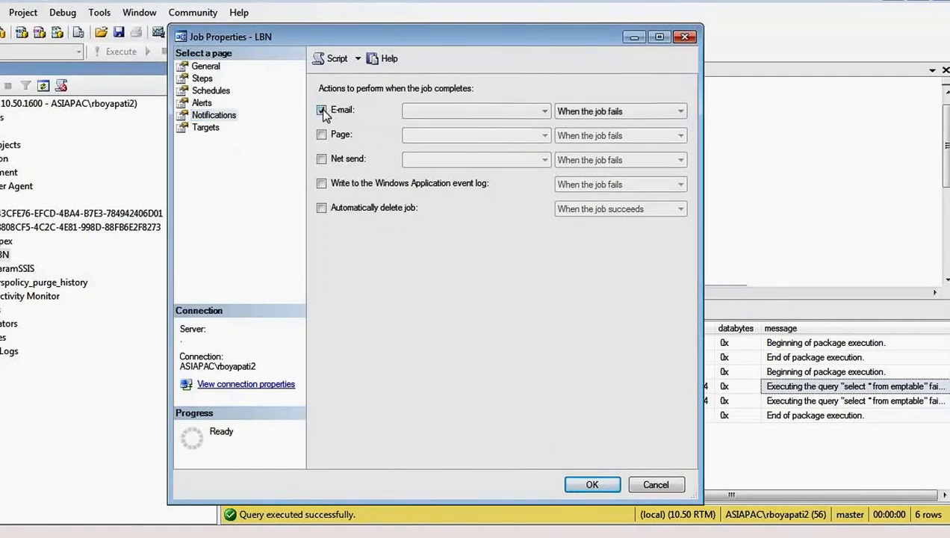
left_click(634, 112)
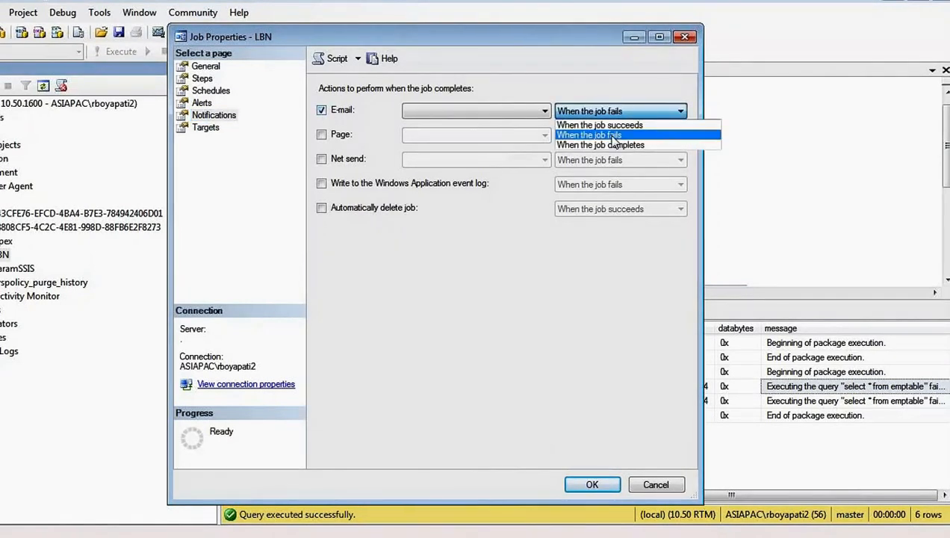
left_click(612, 135)
left_click(482, 108)
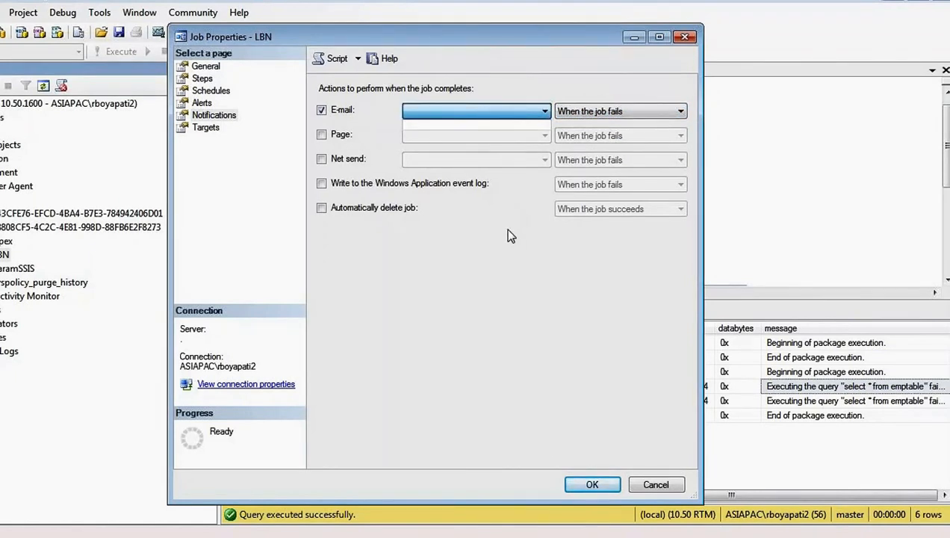
left_click(527, 250)
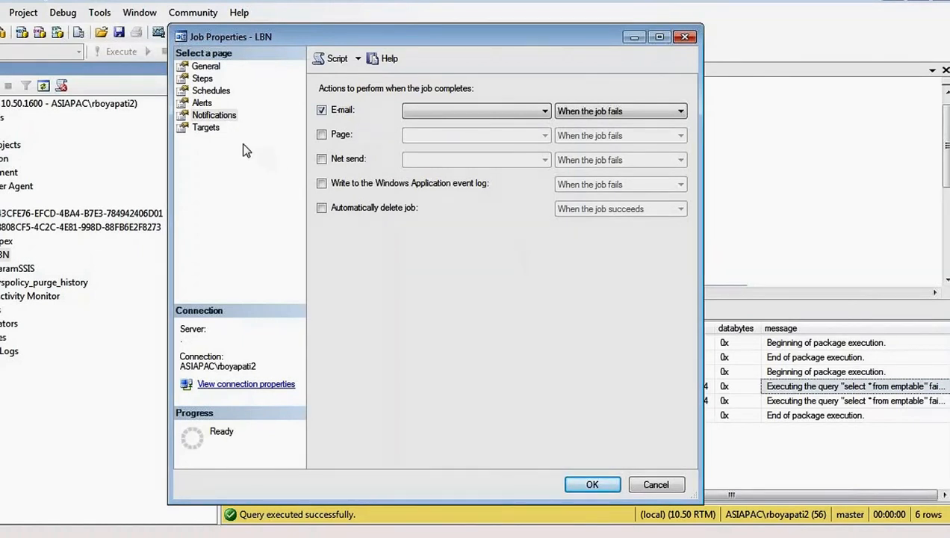
Return to the LBN job's step list.
left_click(207, 67)
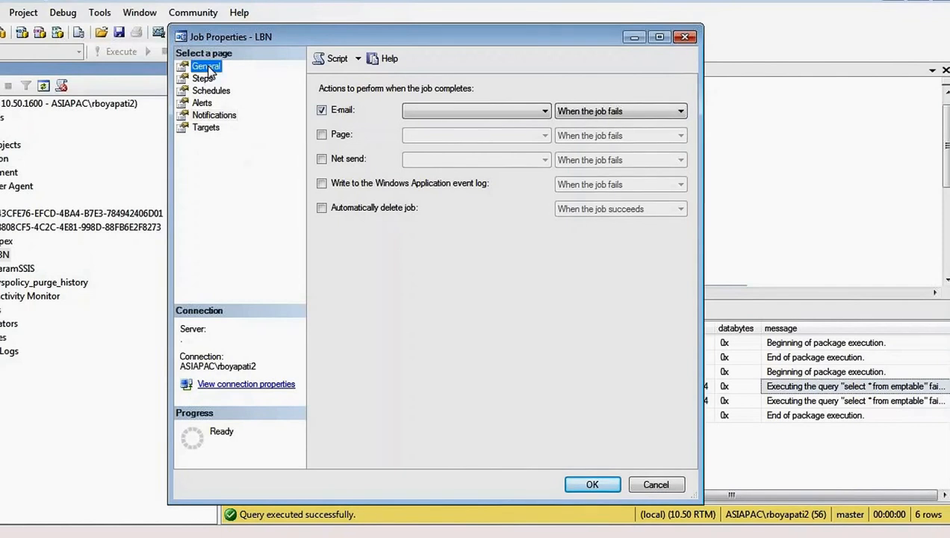
left_click(204, 79)
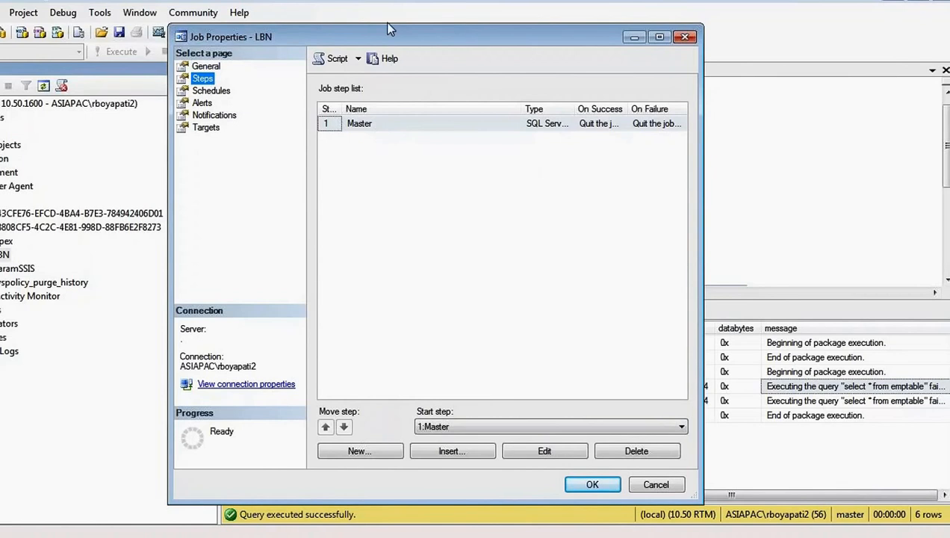
key("ctrl+2")
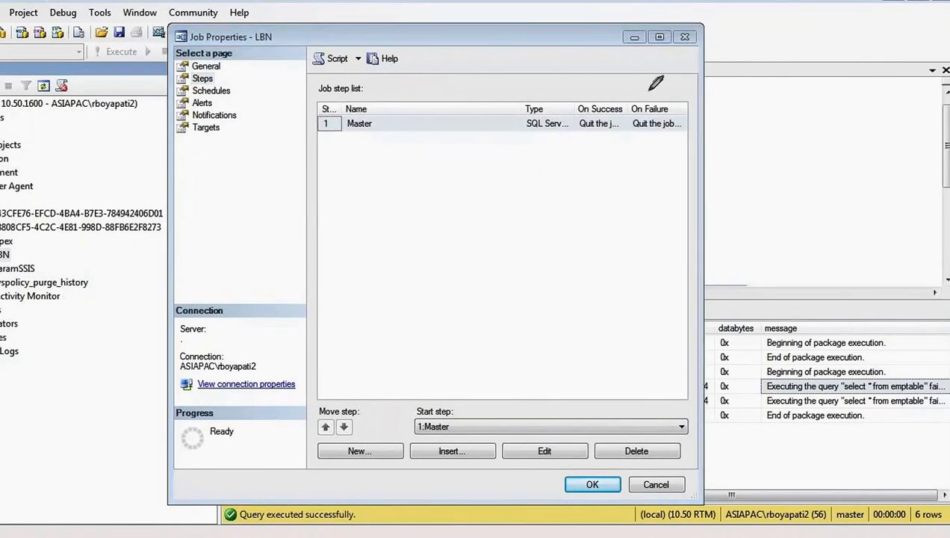
left_click_drag(319, 119, 387, 108)
mouse_move(673, 93)
left_mouse_down()
mouse_move(694, 129)
mouse_move(611, 147)
left_mouse_up()
left_click_drag(323, 112, 351, 149)
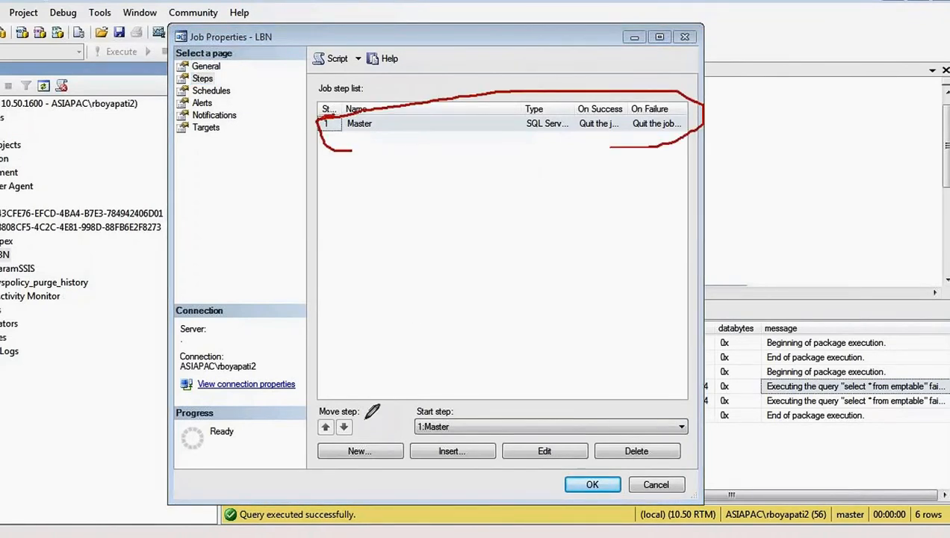
mouse_move(377, 436)
left_mouse_down()
mouse_move(306, 440)
mouse_move(349, 440)
mouse_move(292, 415)
left_mouse_up()
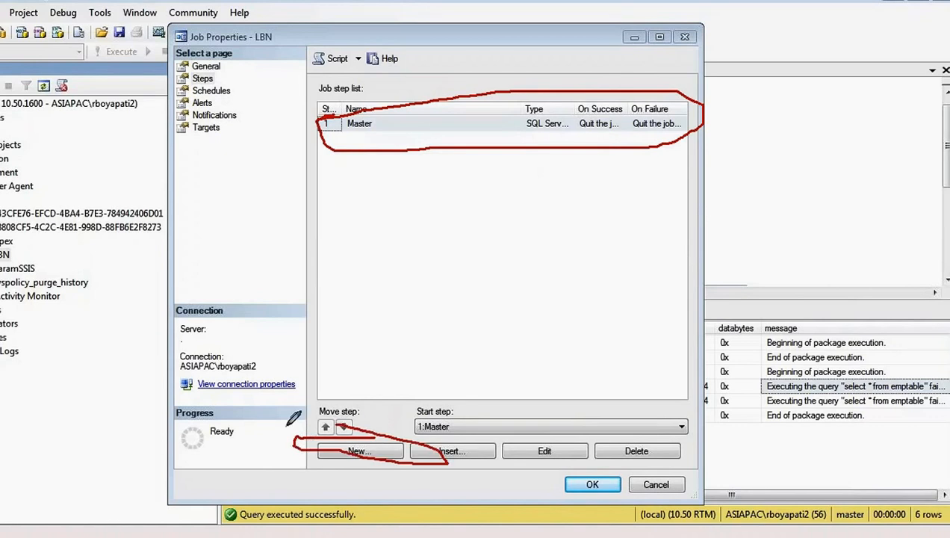
key("Escape")
Start a new job step named chiled with the type SQL Server Integration Services Package.
left_click(367, 445)
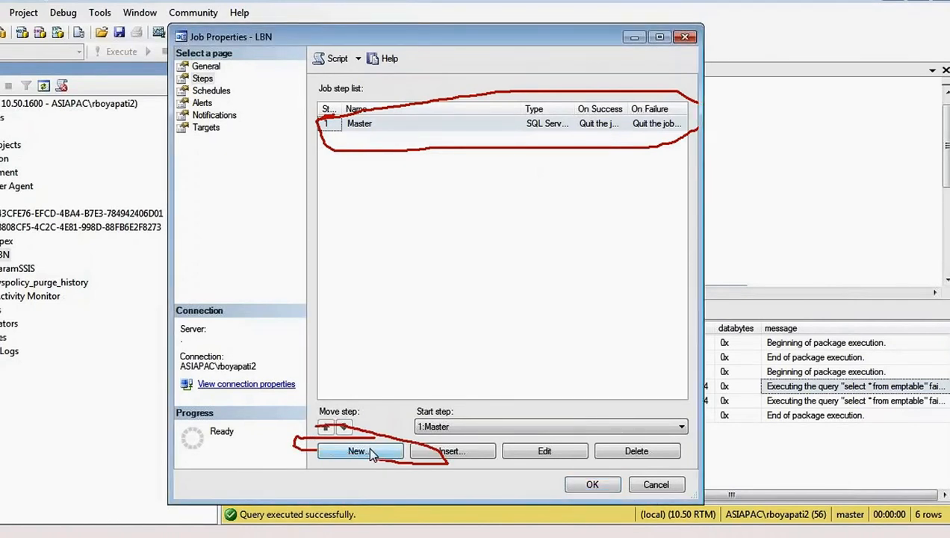
left_click(369, 451)
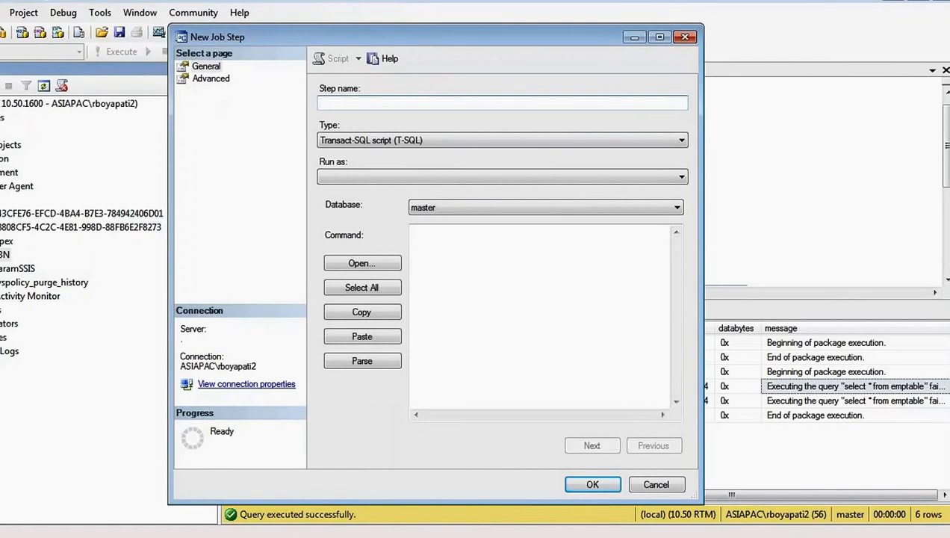
type("chiled")
left_click(410, 140)
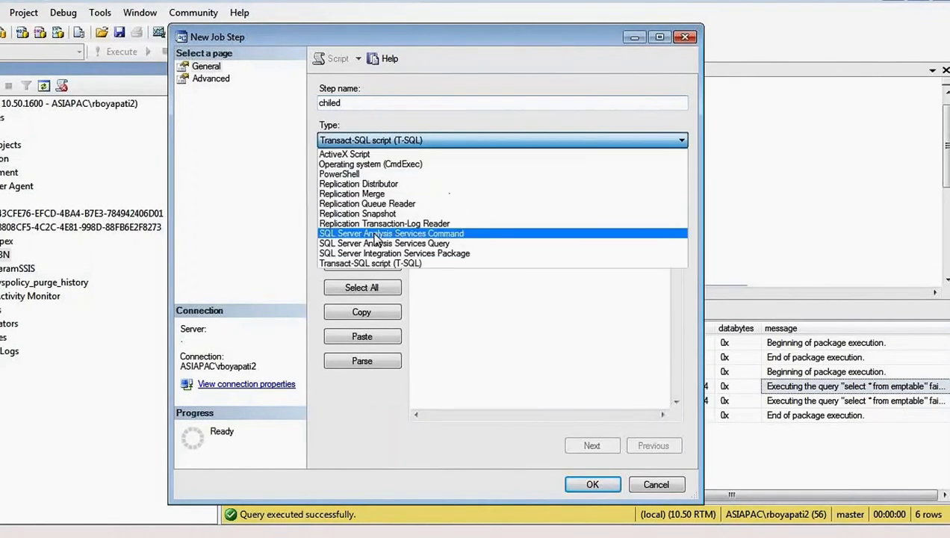
left_click(385, 253)
left_click(528, 242)
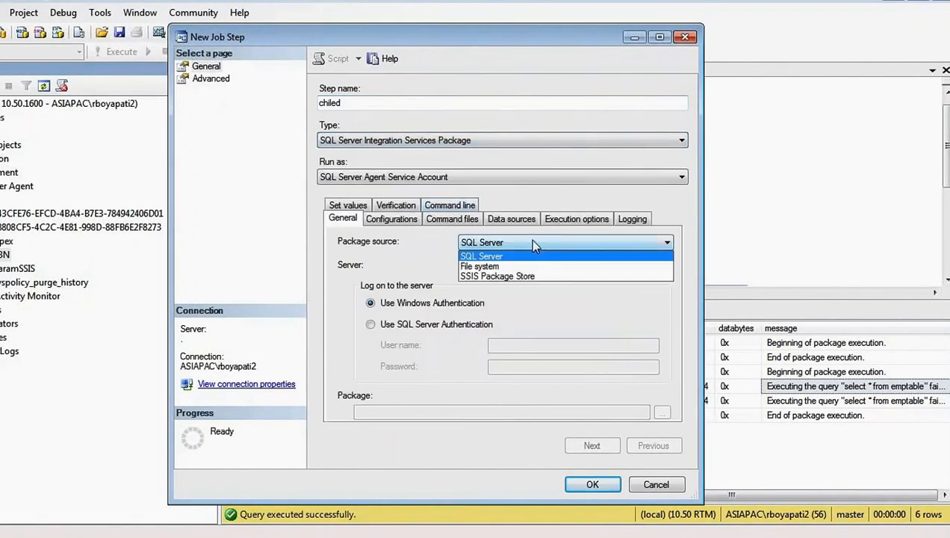
left_click(478, 256)
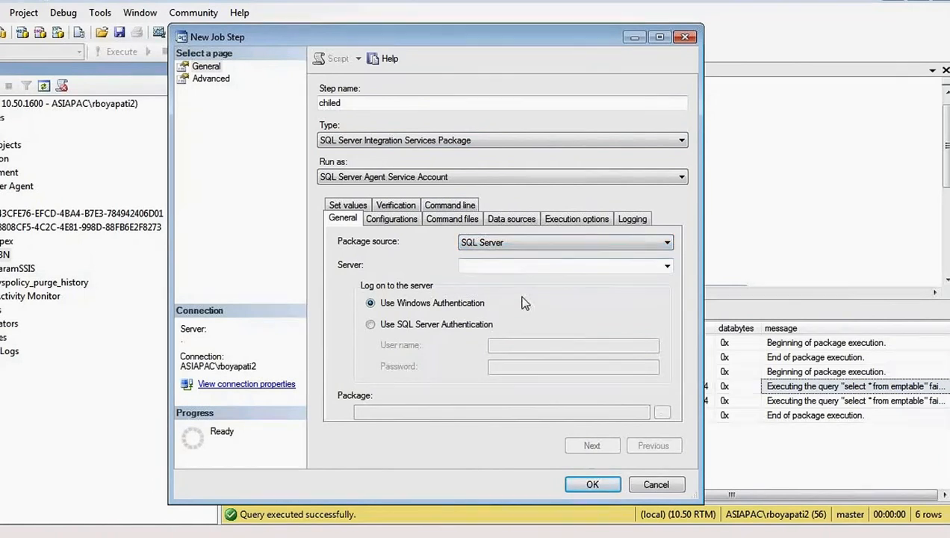
left_click(523, 264)
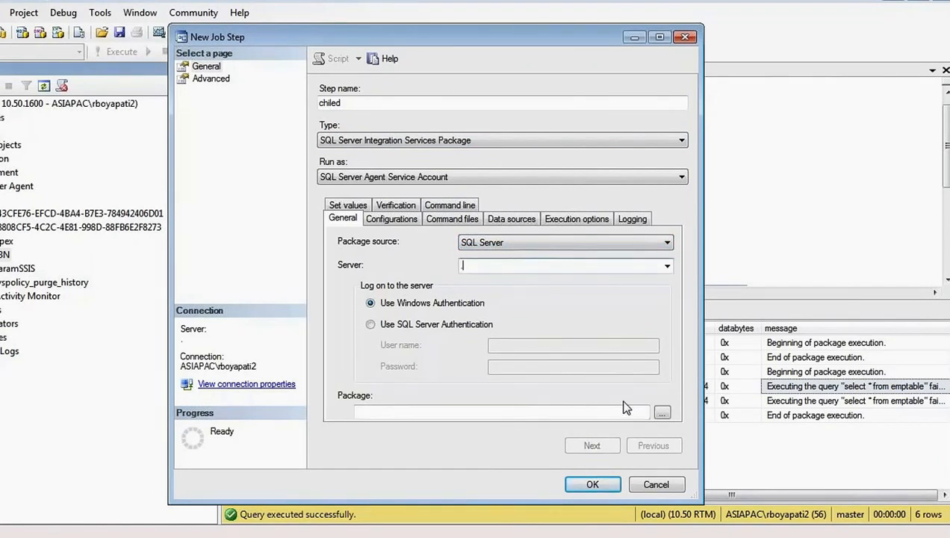
left_click(662, 412)
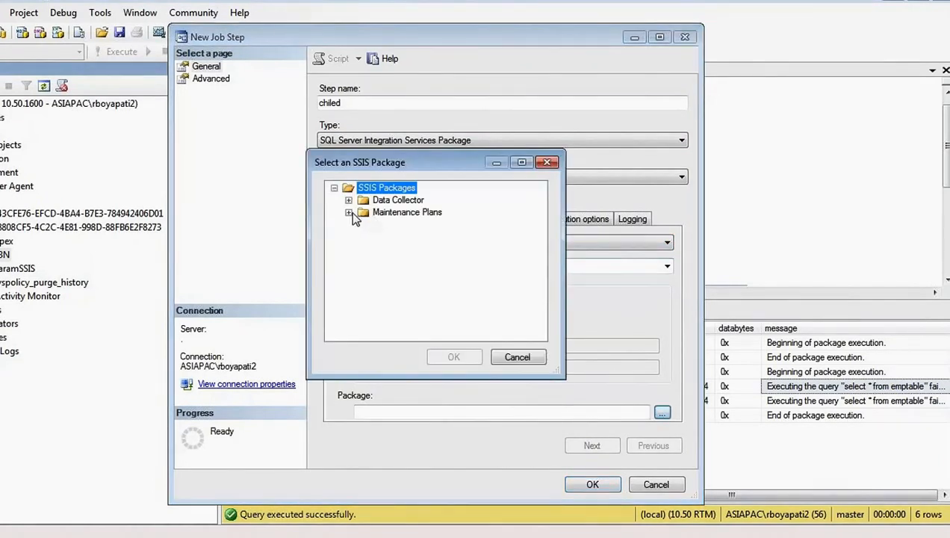
left_click(349, 212)
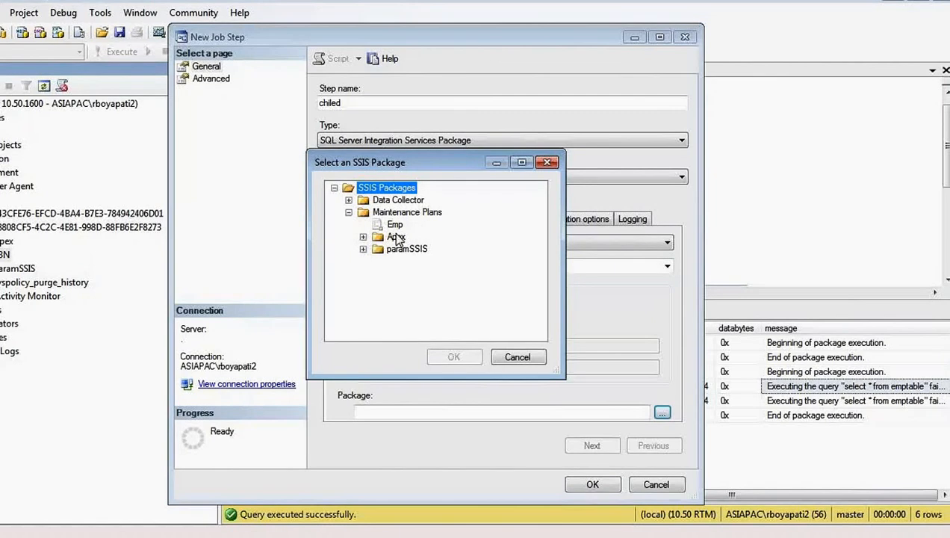
left_click(512, 356)
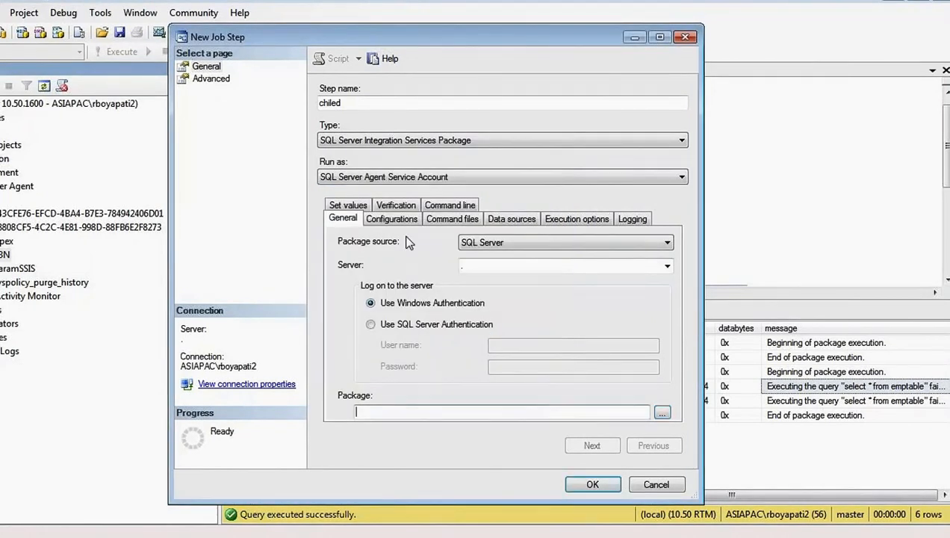
left_click(657, 484)
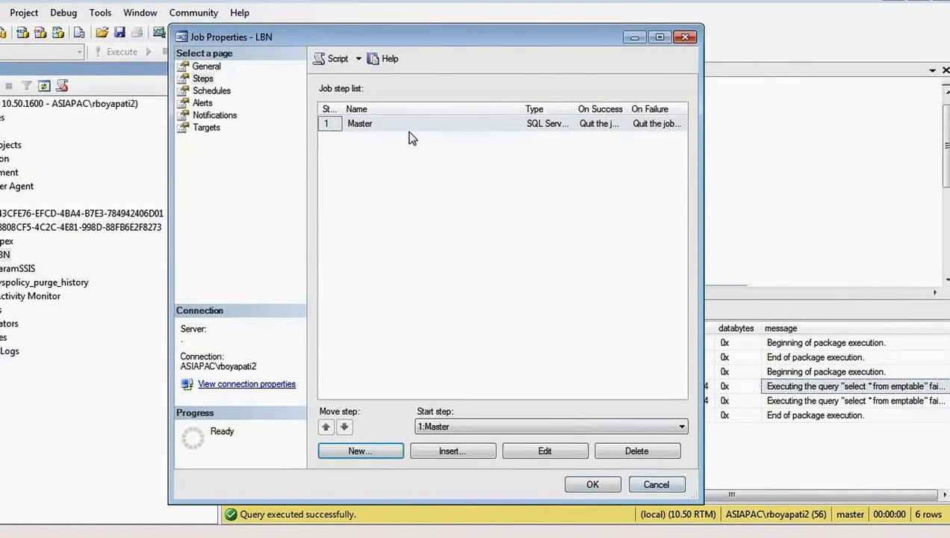
mouse_move(329, 139)
left_mouse_down()
mouse_move(341, 144)
mouse_move(329, 160)
mouse_move(350, 173)
mouse_move(336, 223)
left_mouse_up()
mouse_move(331, 241)
left_mouse_down()
mouse_move(344, 258)
mouse_move(335, 266)
mouse_move(344, 309)
mouse_move(361, 297)
left_mouse_up()
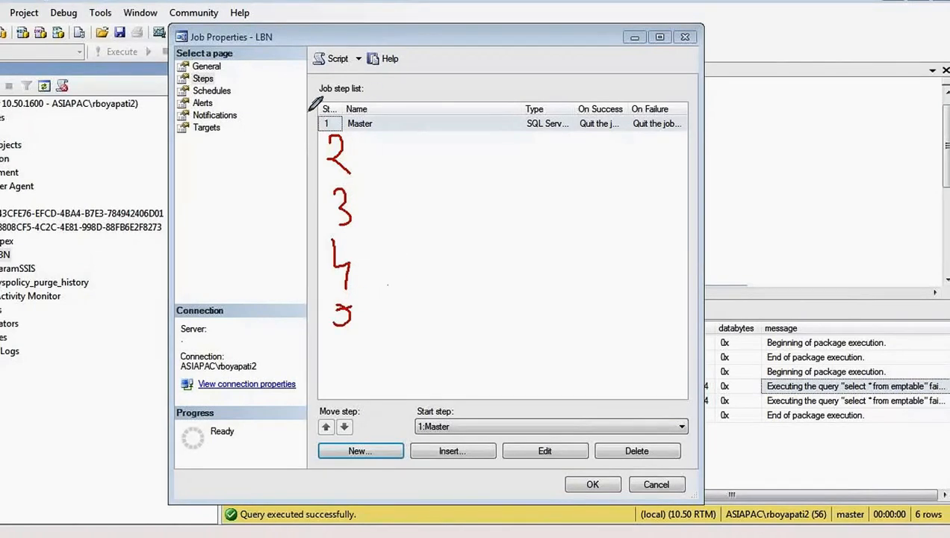
mouse_move(360, 91)
left_mouse_down()
mouse_move(330, 418)
mouse_move(373, 84)
left_mouse_up()
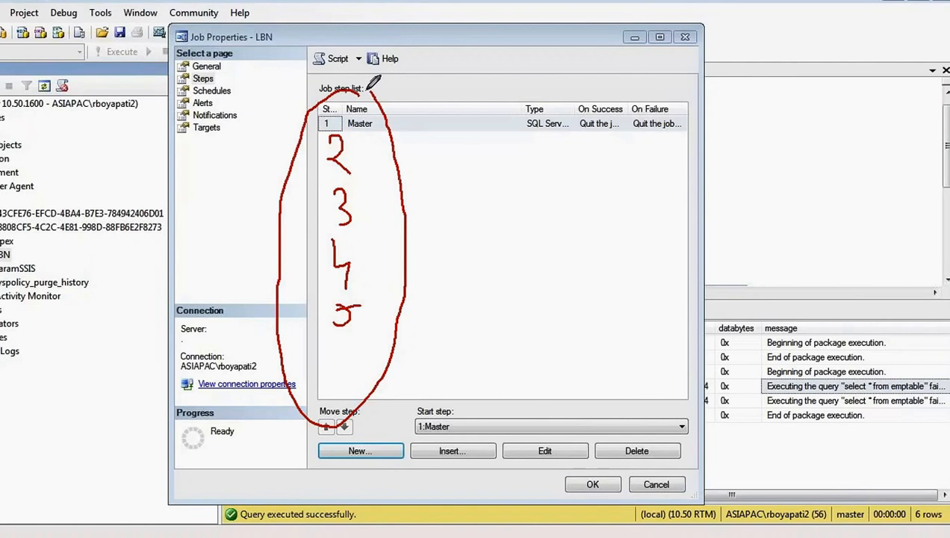
mouse_move(356, 136)
left_mouse_down()
mouse_move(318, 149)
mouse_move(389, 318)
mouse_move(393, 192)
mouse_move(362, 136)
mouse_move(354, 139)
left_mouse_up()
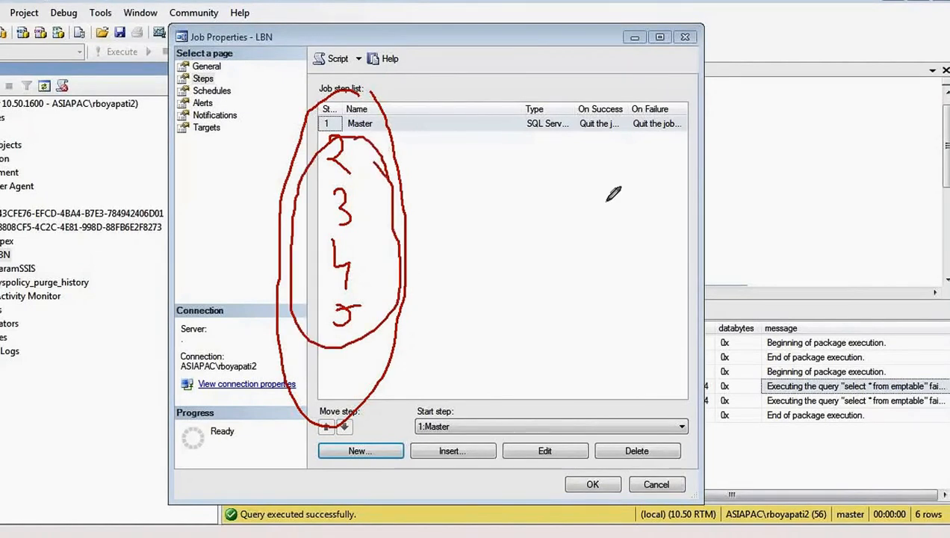
mouse_move(390, 173)
left_mouse_down()
mouse_move(500, 84)
mouse_move(480, 86)
mouse_move(535, 106)
mouse_move(548, 101)
left_mouse_up()
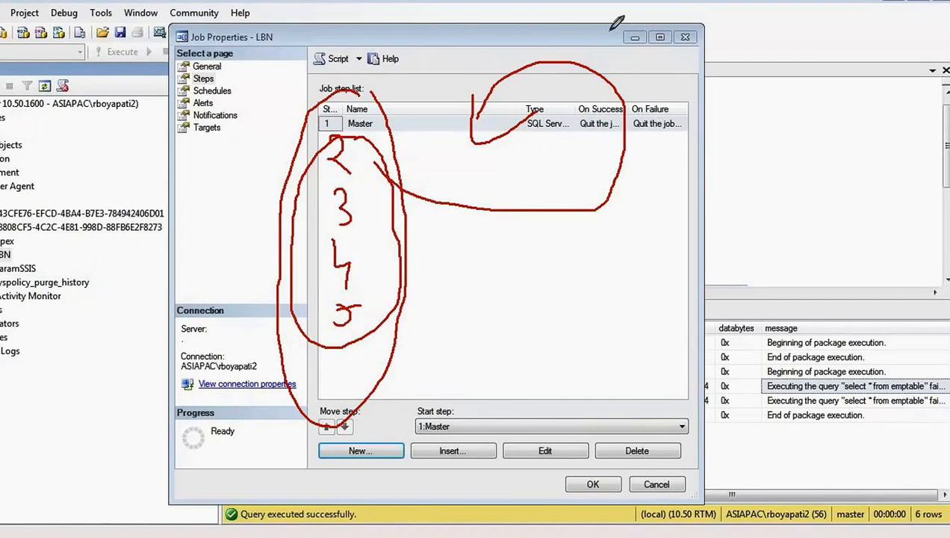
key("e")
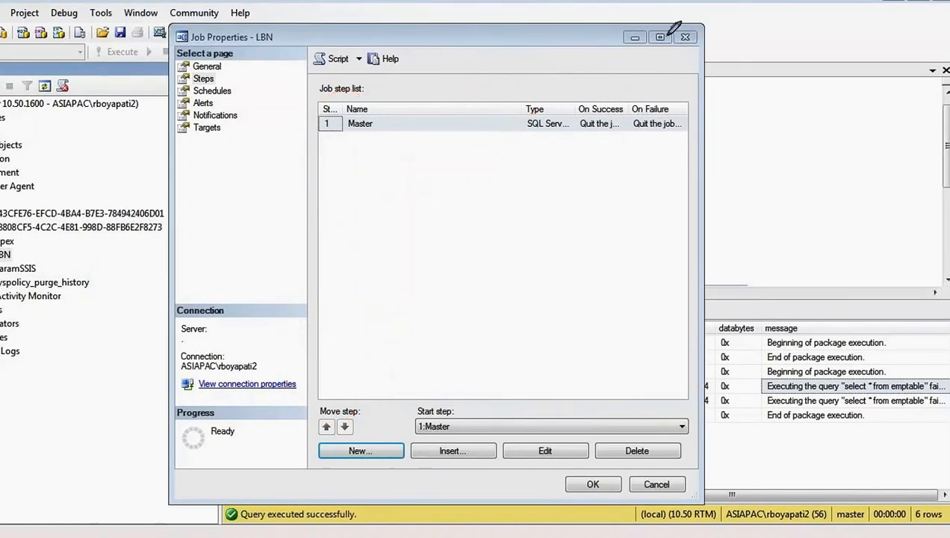
key("Escape")
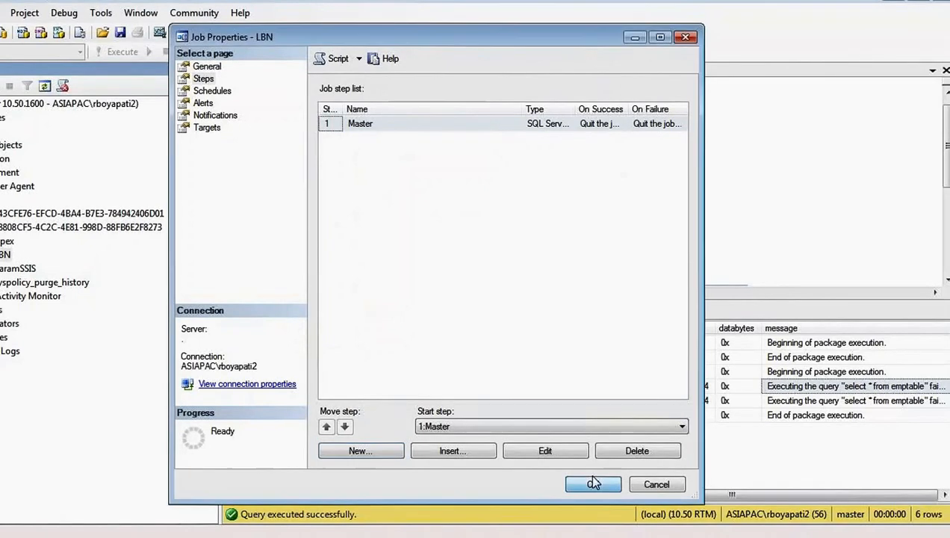
Save the LBN job's properties, start the job from Object Explorer, and dismiss the job start progress.
left_click(591, 484)
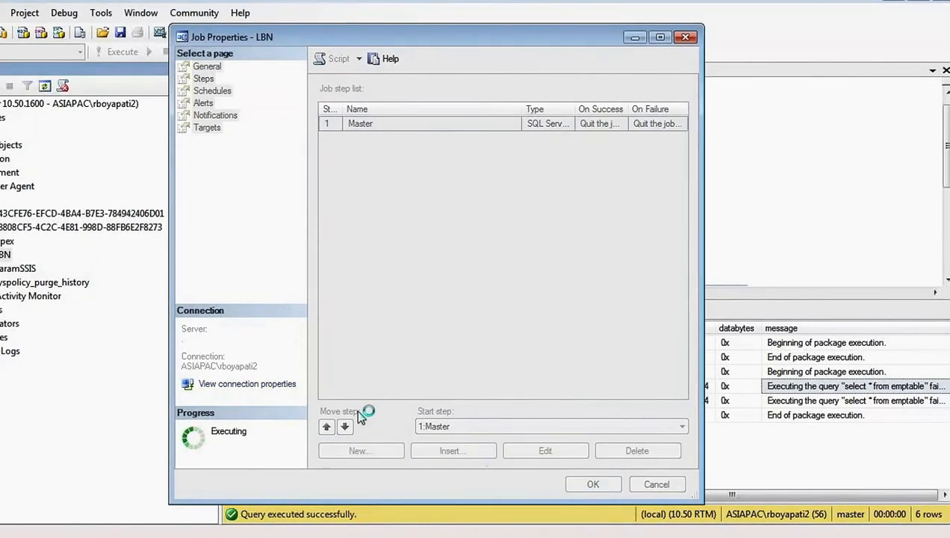
right_click(5, 255)
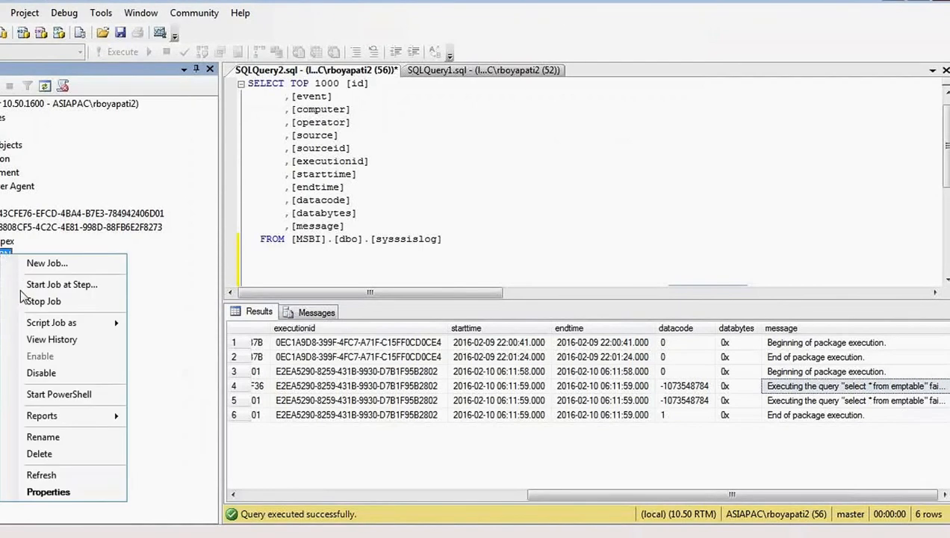
left_click(62, 288)
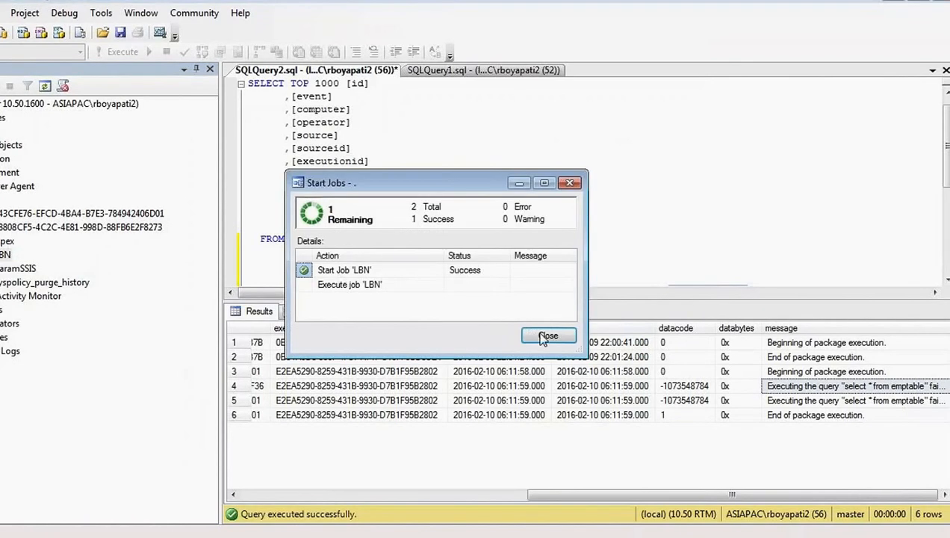
left_click(541, 336)
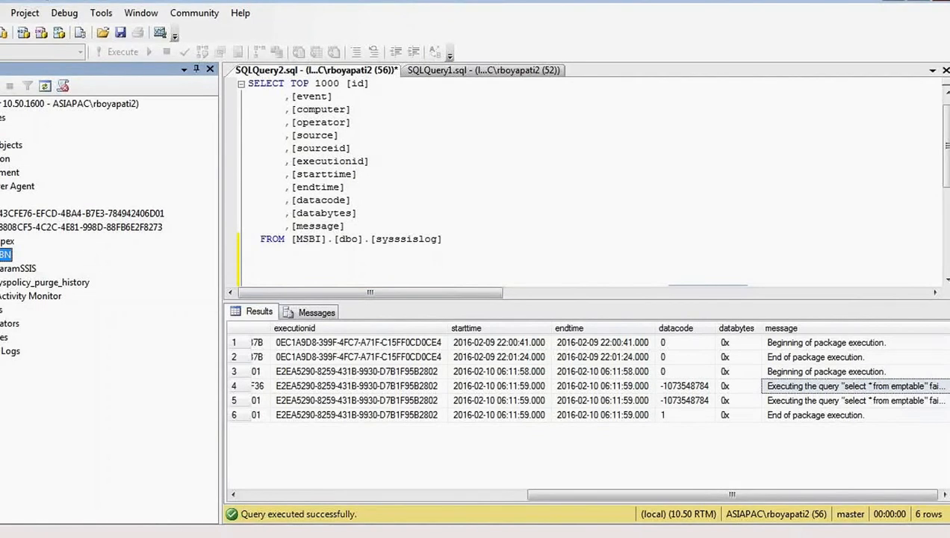
right_click(8, 254)
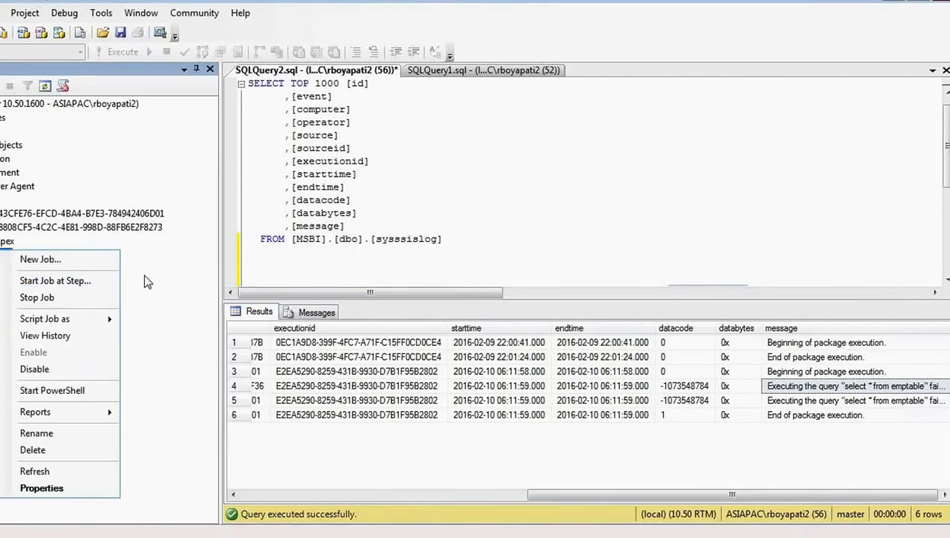
key("Escape")
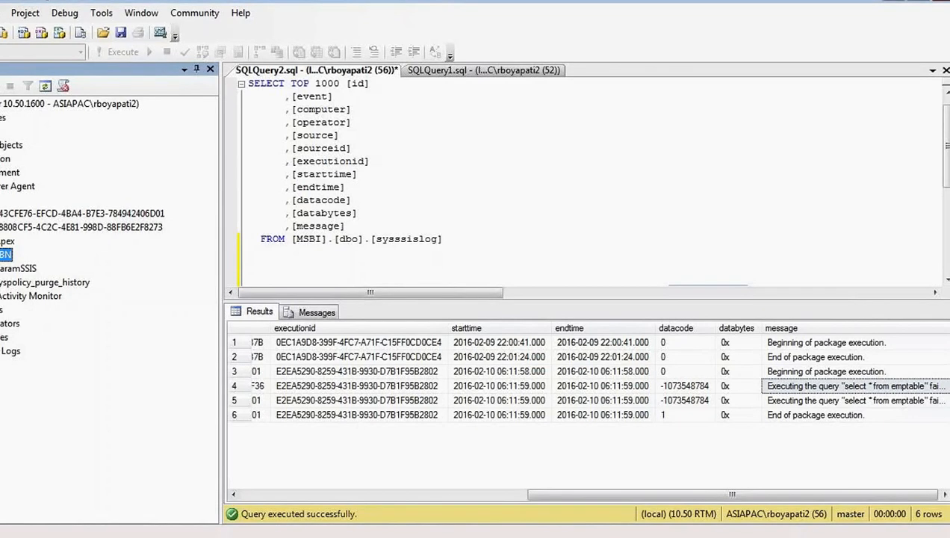
Switch to the desktop and locate the syllabussql.txt file among its icons.
key("super")
left_click(579, 207)
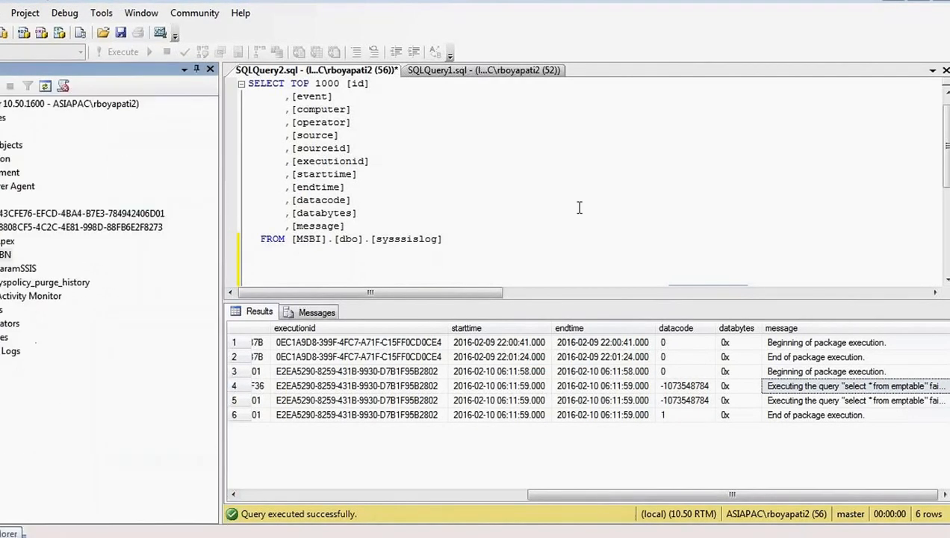
left_click(706, 151)
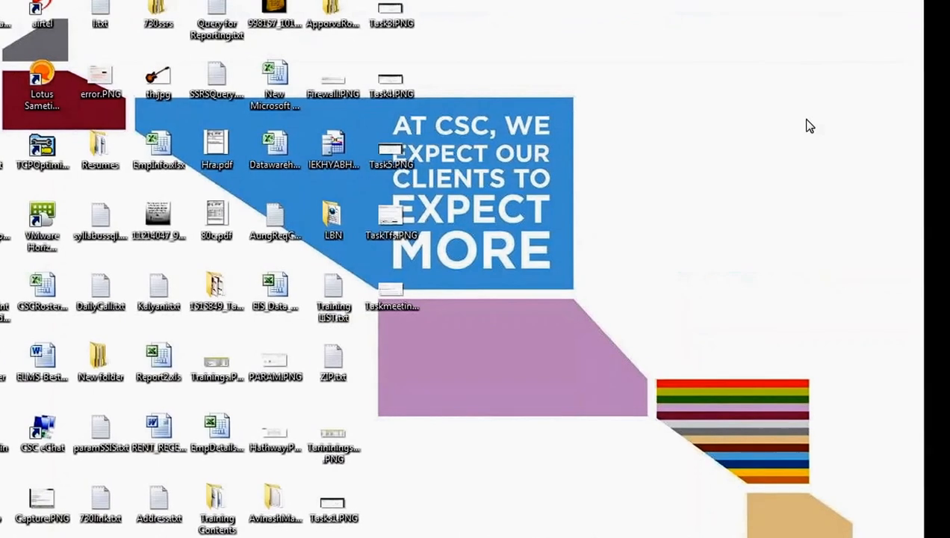
key("s")
key("s")
key("s")
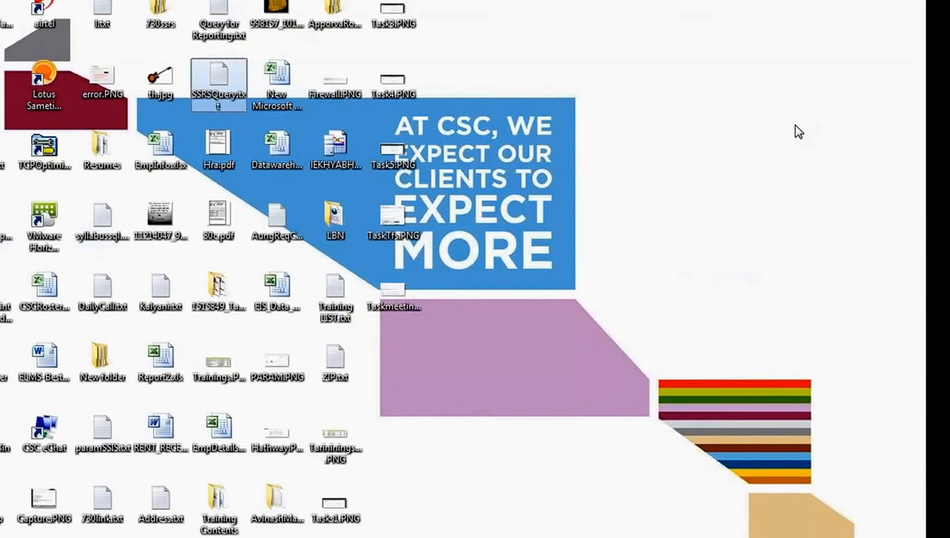
key("s")
key("s")
key("s")
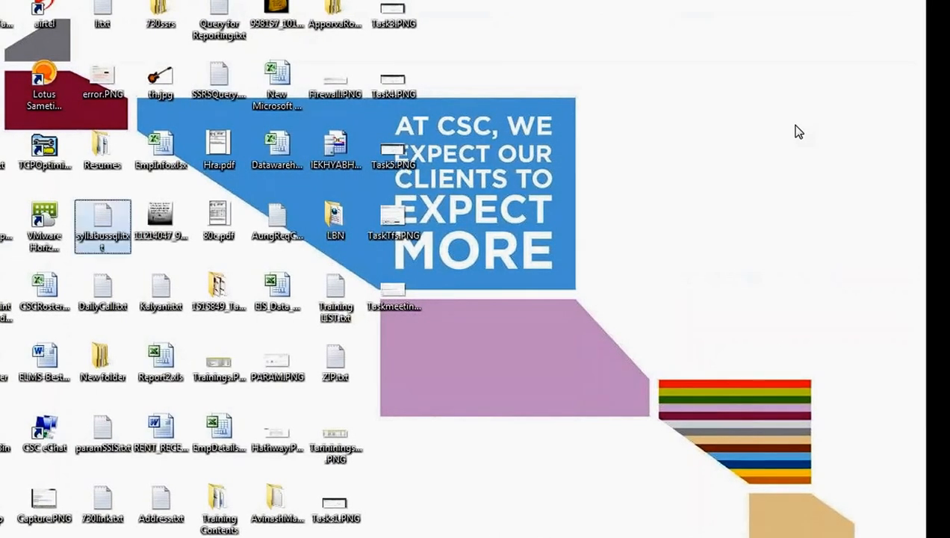
key("s")
key("s")
key("s")
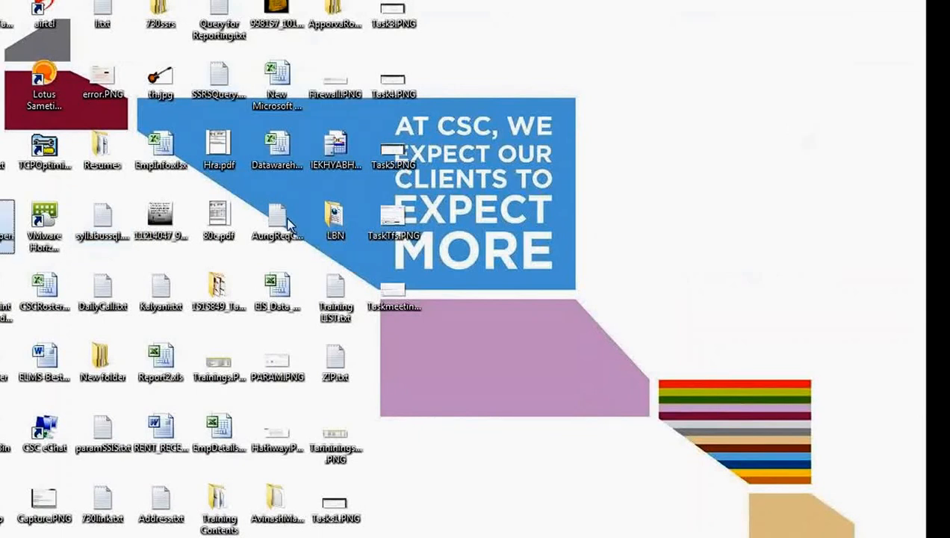
key("s")
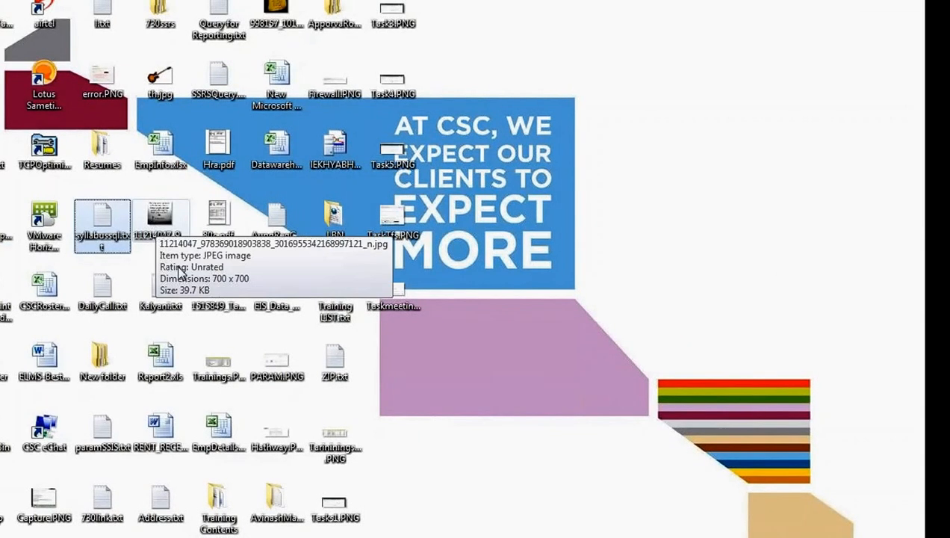
left_click(527, 422)
key("s")
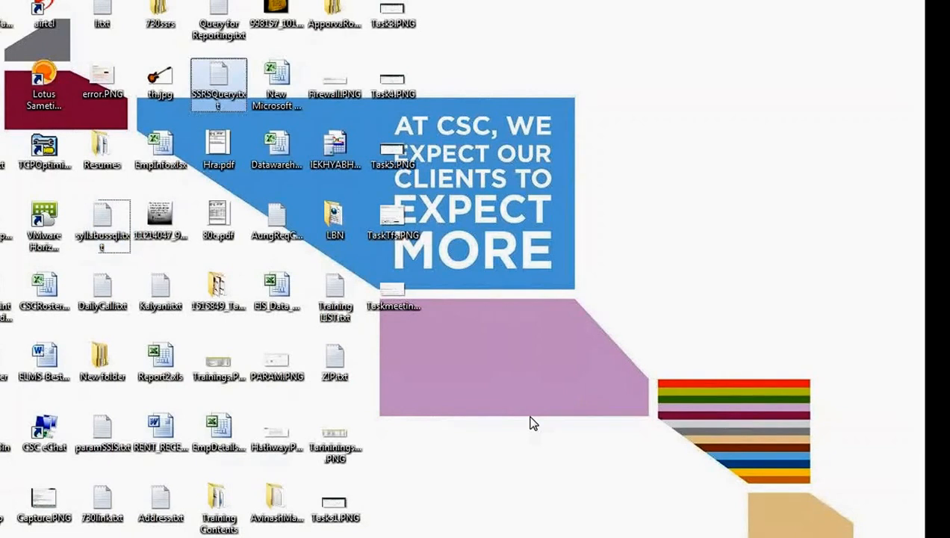
key("s")
key("s")
key("s")
key("s")
key("s")
key("s")
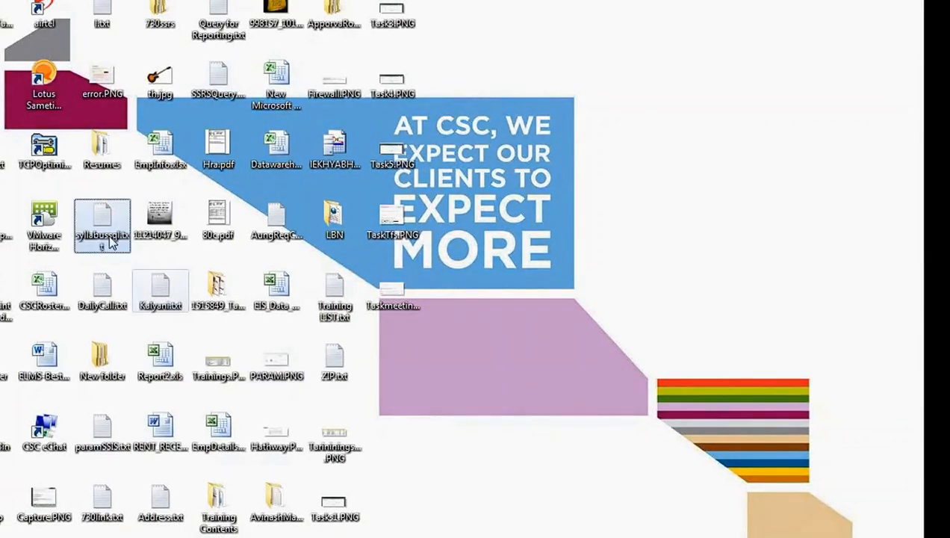
Open syllabussql.txt, read the SQL topic list through to its end, and close the file.
double_click(94, 218)
scroll(460, 300, "down", 2)
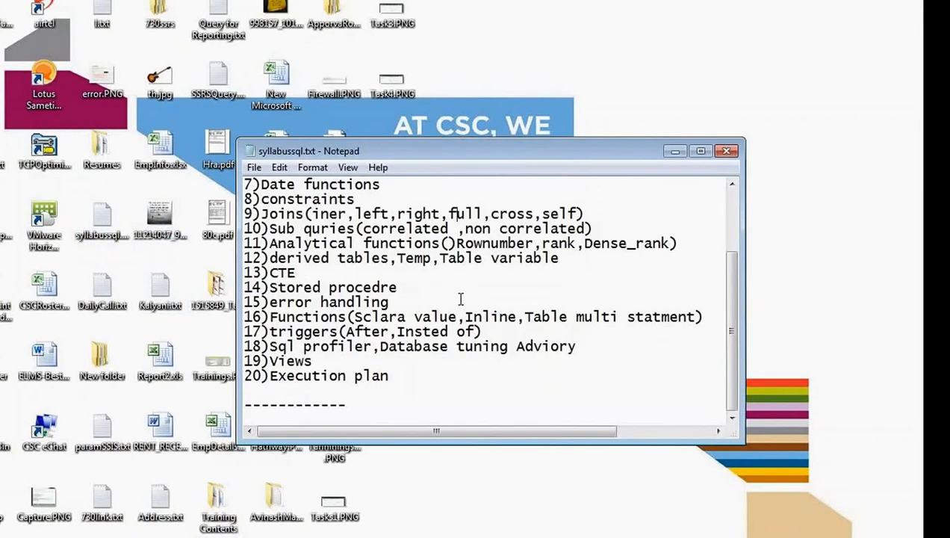
left_click(726, 152)
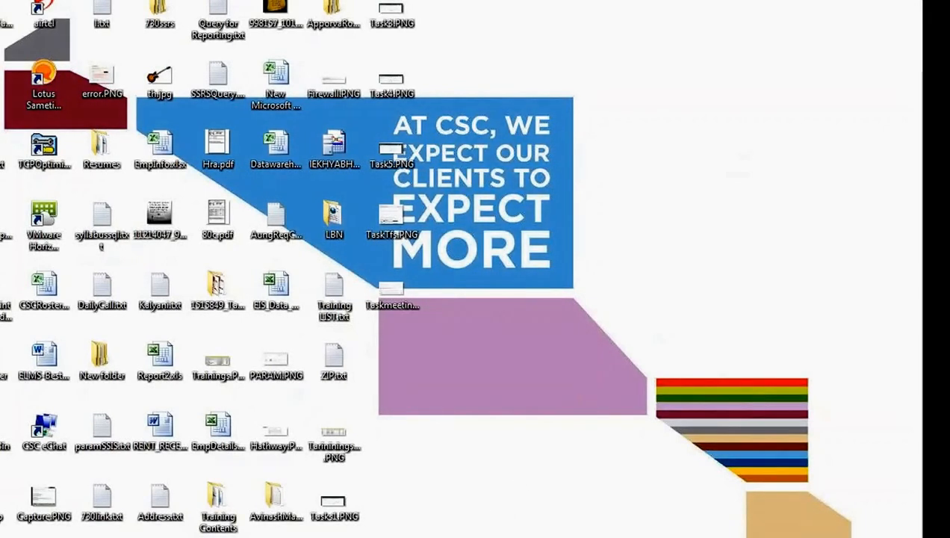
Switch to the Notepad notes and complete the topic line "Incremental Loading using SCd,Merge" below the dataflow transformations line.
key("alt+Tab")
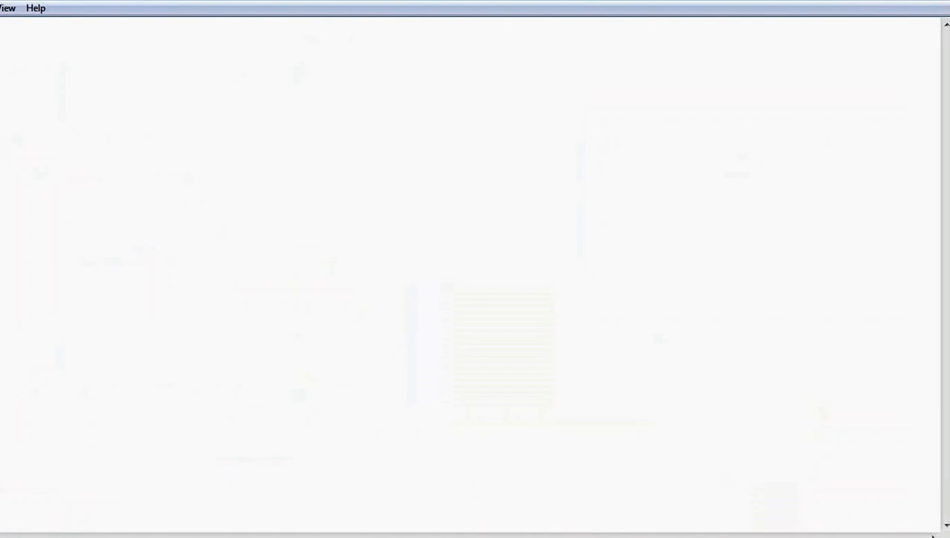
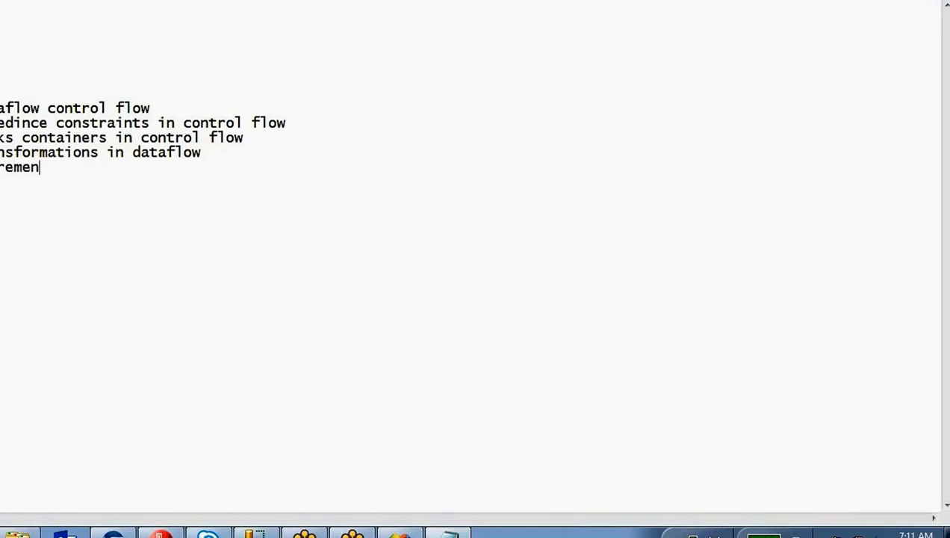
key("BackSpace")
key("BackSpace")
key("BackSpace")
type("Loading using SC")
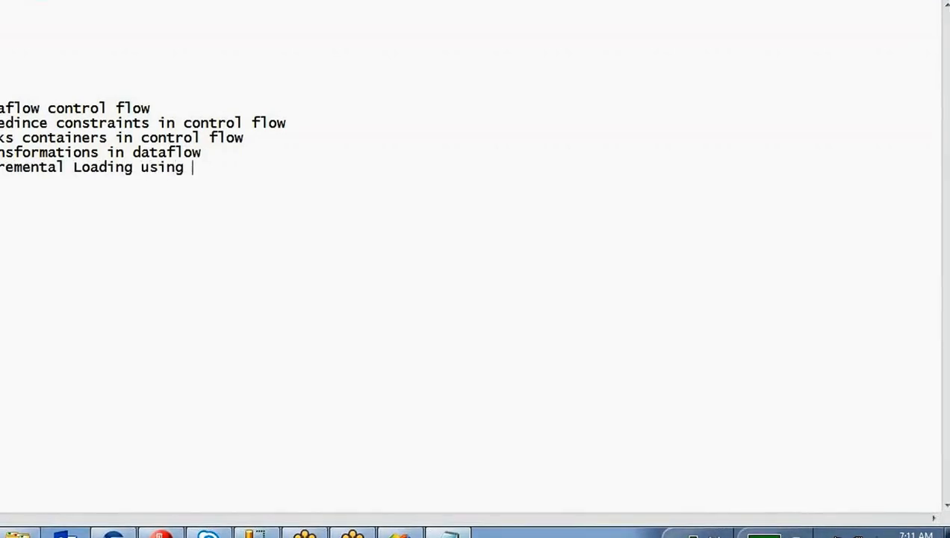
key("BackSpace")
key("BackSpace")
key("BackSpace")
key("BackSpace")
type("g SCd,Merge")
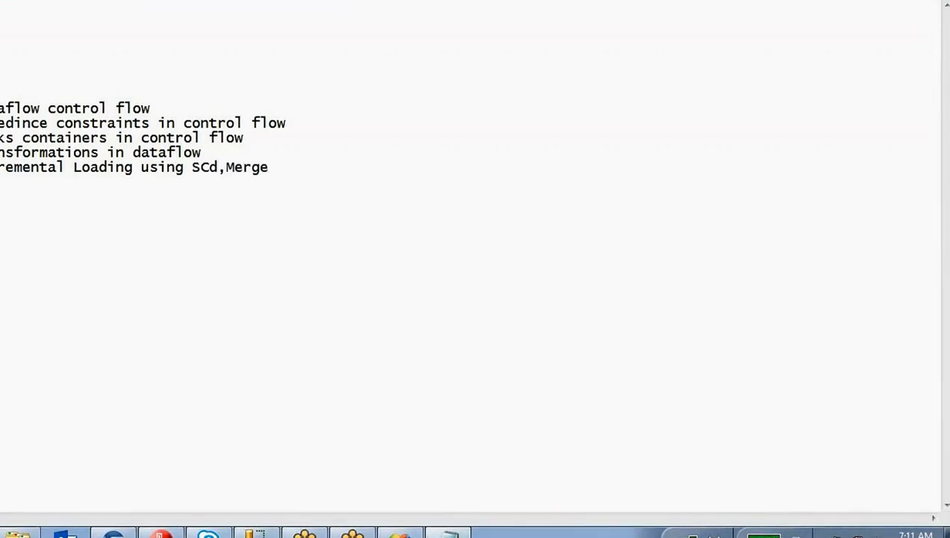
Add a debugging topic line and "Error handling,custom error handling in event handlers" below the incremental loading line.
type("ugging")
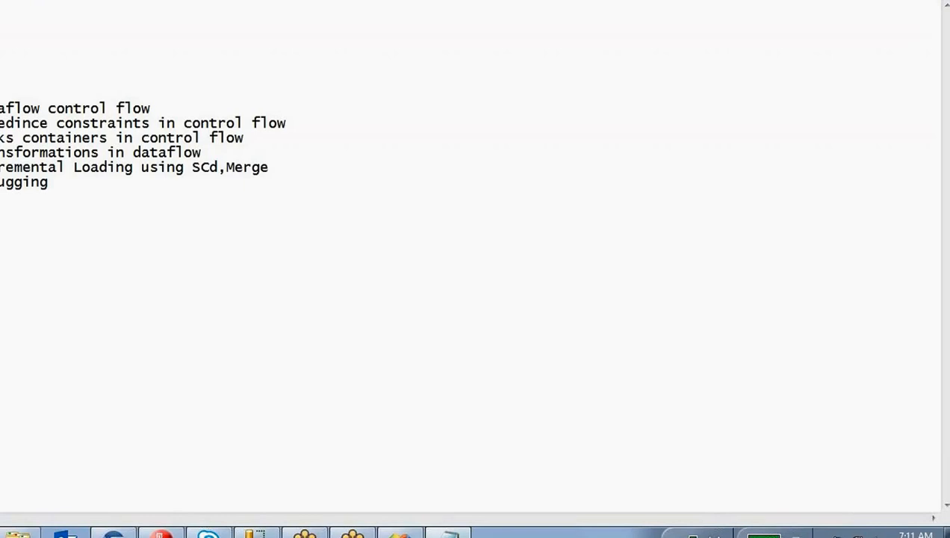
key("Return")
type("Error handling,")
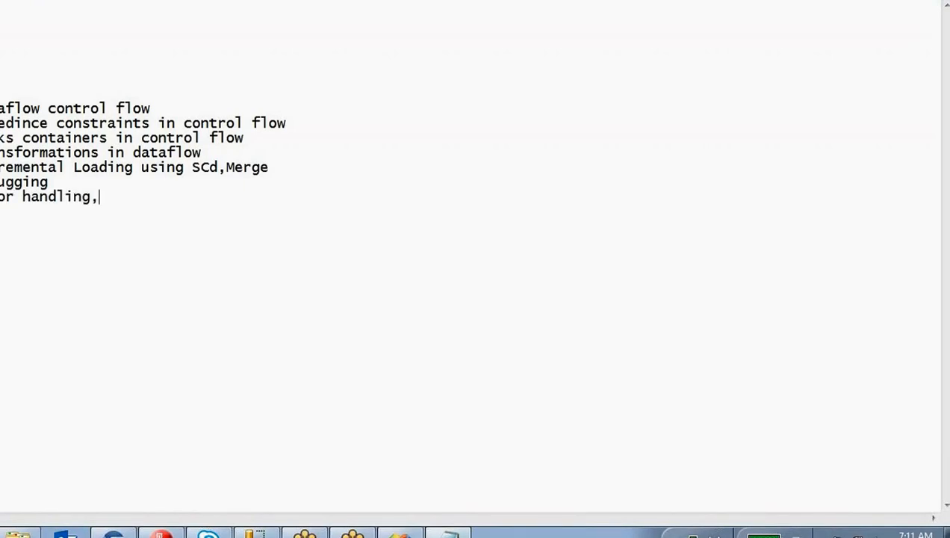
type("custom")
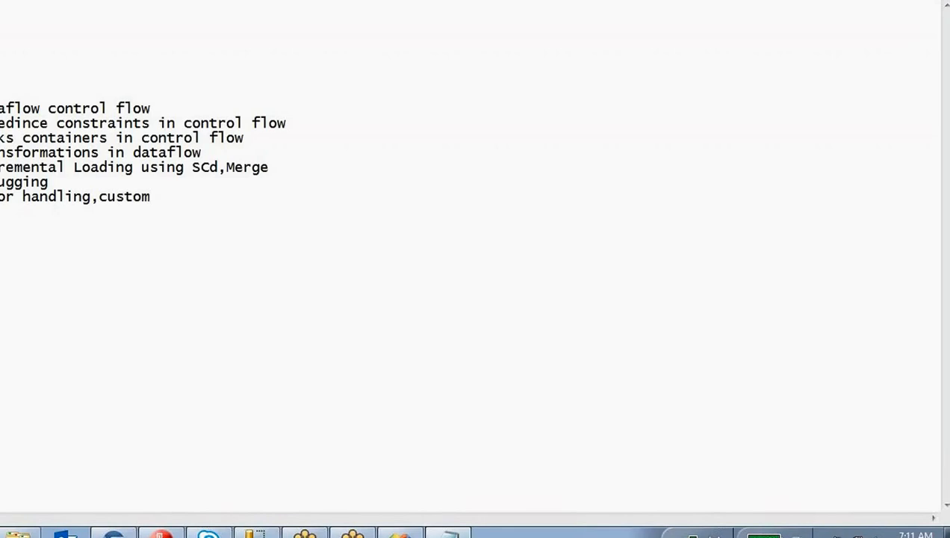
type(" error handli")
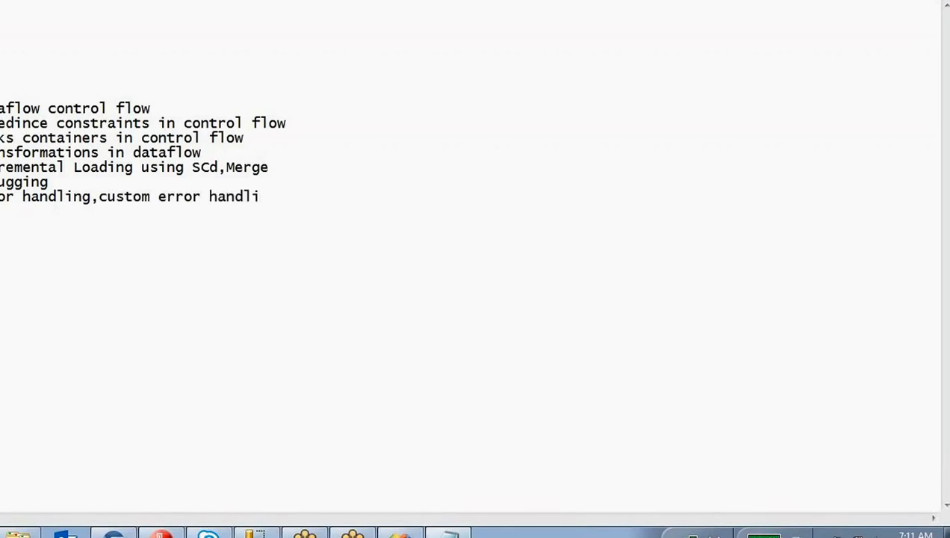
type("ng in event h")
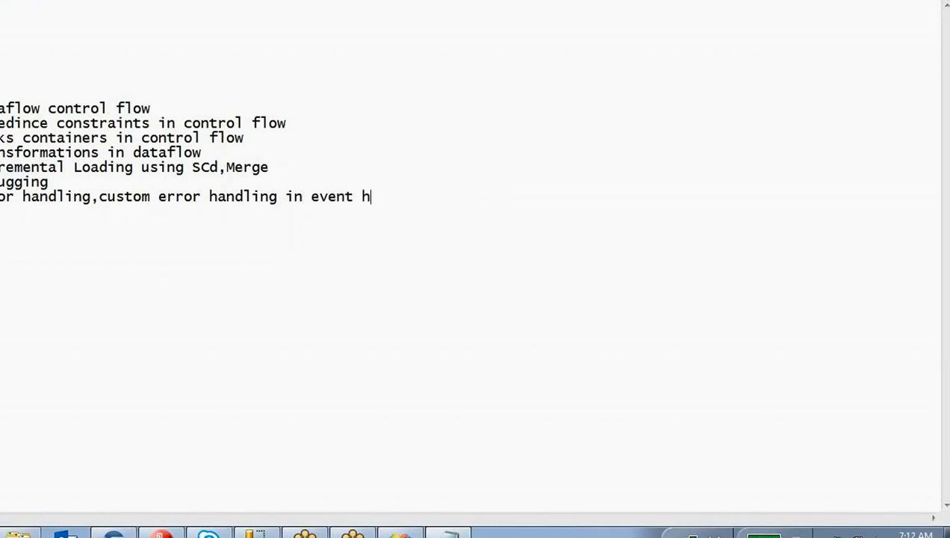
type("andlers")
Add the topic lines "Configurations", "Deployment" and "Scheduling" at the end of the SSIS topic list.
key("Return")
type("Configurat")
type("ions")
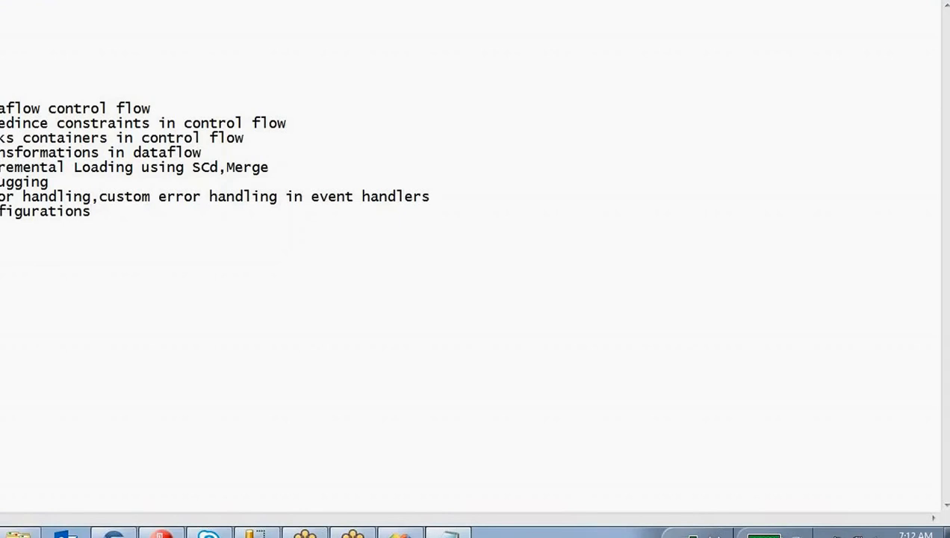
key("Return")
type("Deploy,ment")
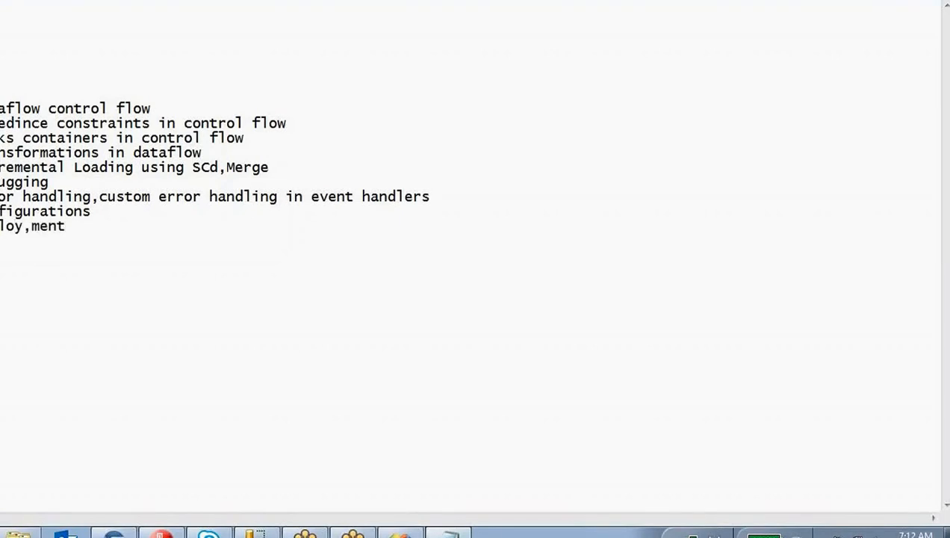
key("BackSpace")
key("BackSpace")
key("BackSpace")
key("BackSpace")
key("BackSpace")
type("ment ")
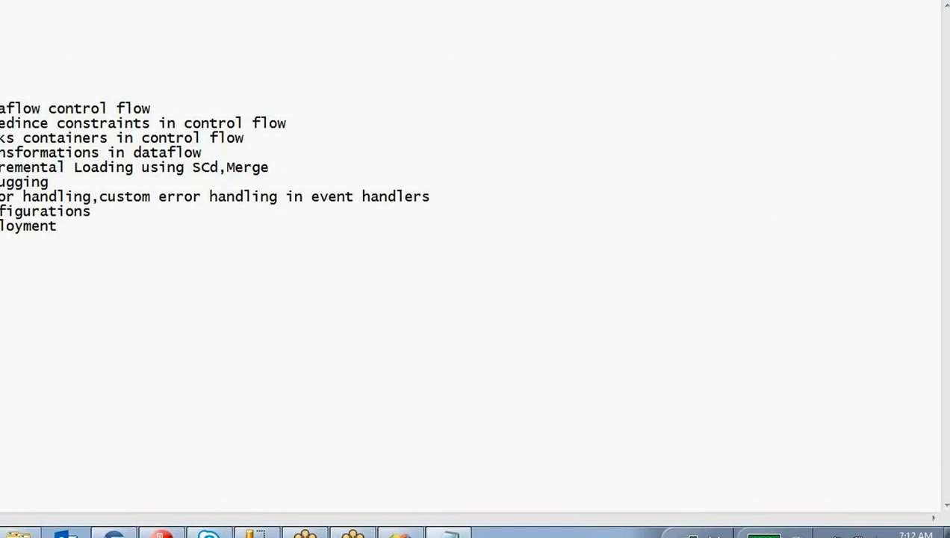
type("eduling")
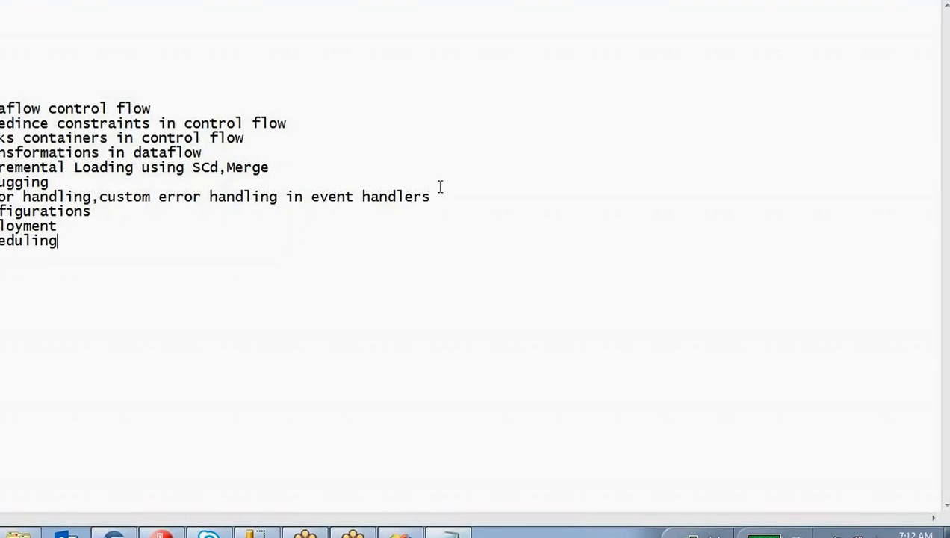
key("Up")
key("Up")
key("Up")
key("Up")
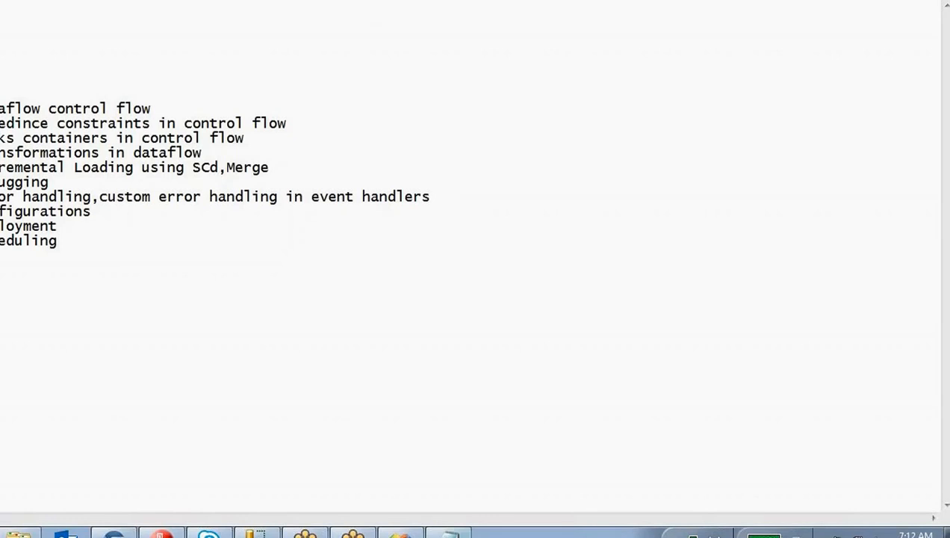
Ring the first five SSIS topics in red pen and link the ring to a handwritten "E".
left_click_drag(0, 180, 0, 91)
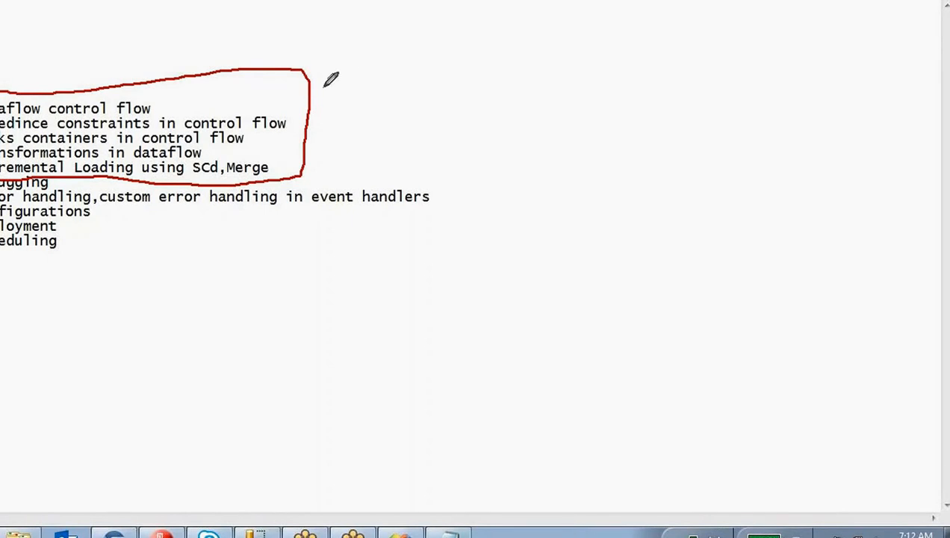
left_click_drag(309, 90, 364, 82)
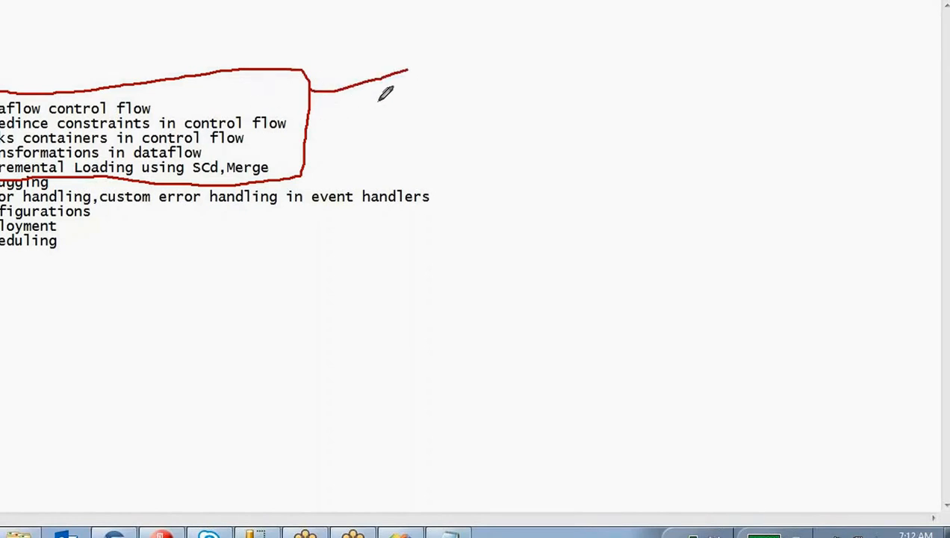
left_click_drag(432, 59, 438, 103)
left_click_drag(435, 65, 471, 49)
left_click_drag(439, 82, 474, 79)
left_click_drag(435, 106, 474, 100)
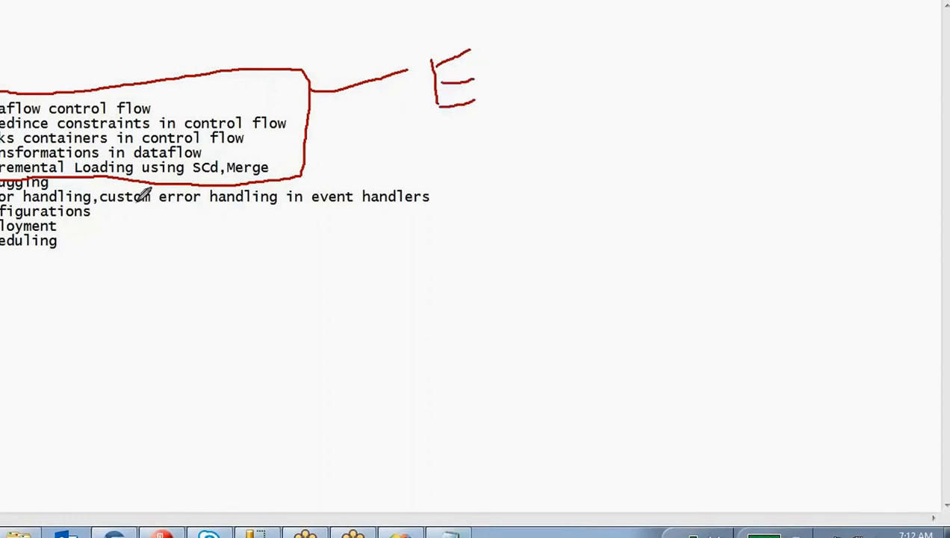
Handwrite "Logging" beside the error handling topic and draw lines beside configurations, deployment and scheduling.
left_click_drag(438, 200, 526, 188)
left_click_drag(562, 170, 556, 203)
left_click_drag(595, 169, 589, 196)
mouse_move(609, 149)
left_mouse_down()
mouse_move(610, 179)
mouse_move(630, 136)
mouse_move(696, 134)
mouse_move(677, 174)
left_mouse_up()
left_click_drag(121, 220, 417, 221)
left_click_drag(67, 239, 377, 232)
left_click_drag(58, 254, 376, 270)
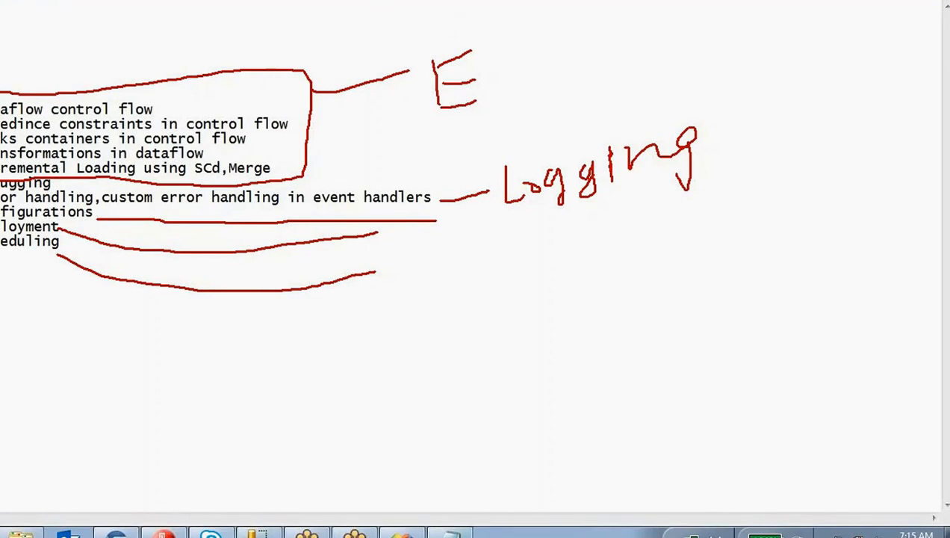
Frame the whole SSIS topic list in red pen and handwrite "SSRS - 6 Sessions" beneath it.
mouse_move(1, 319)
left_mouse_down()
mouse_move(745, 131)
mouse_move(586, 36)
mouse_move(0, 60)
left_mouse_up()
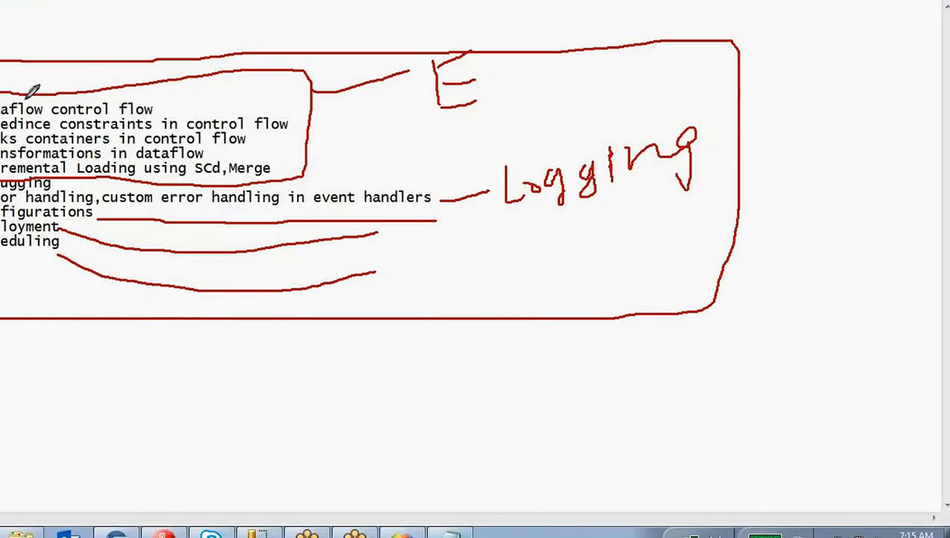
mouse_move(181, 359)
left_mouse_down()
mouse_move(163, 360)
mouse_move(198, 385)
mouse_move(162, 426)
left_mouse_up()
mouse_move(253, 349)
left_mouse_down()
mouse_move(262, 383)
mouse_move(224, 420)
left_mouse_up()
mouse_move(290, 403)
left_mouse_down()
mouse_move(293, 342)
mouse_move(329, 392)
left_mouse_up()
left_click_drag(365, 338, 323, 396)
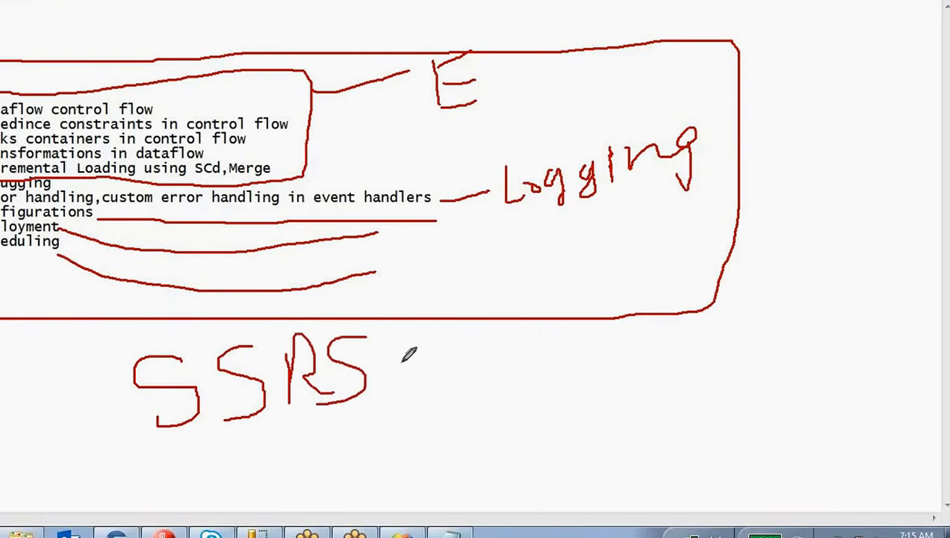
left_click_drag(434, 349, 472, 344)
left_click_drag(535, 308, 486, 358)
mouse_move(620, 318)
left_mouse_down()
mouse_move(577, 386)
mouse_move(688, 351)
mouse_move(754, 344)
mouse_move(747, 363)
left_mouse_up()
mouse_move(770, 321)
left_mouse_down()
mouse_move(780, 350)
mouse_move(778, 314)
left_mouse_up()
left_click_drag(771, 360, 797, 343)
mouse_move(810, 326)
left_mouse_down()
mouse_move(809, 349)
mouse_move(872, 288)
mouse_move(931, 338)
mouse_move(908, 365)
left_mouse_up()
Handwrite "SSAS - 4" in red pen below the SSRS note.
mouse_move(208, 441)
left_mouse_down()
mouse_move(171, 461)
mouse_move(195, 505)
left_mouse_up()
mouse_move(315, 411)
left_mouse_down()
mouse_move(298, 420)
mouse_move(271, 482)
left_mouse_up()
mouse_move(313, 478)
left_mouse_down()
mouse_move(339, 420)
mouse_move(352, 459)
left_mouse_up()
left_click_drag(312, 470, 329, 445)
mouse_move(396, 411)
left_mouse_down()
mouse_move(388, 467)
mouse_move(458, 420)
left_mouse_up()
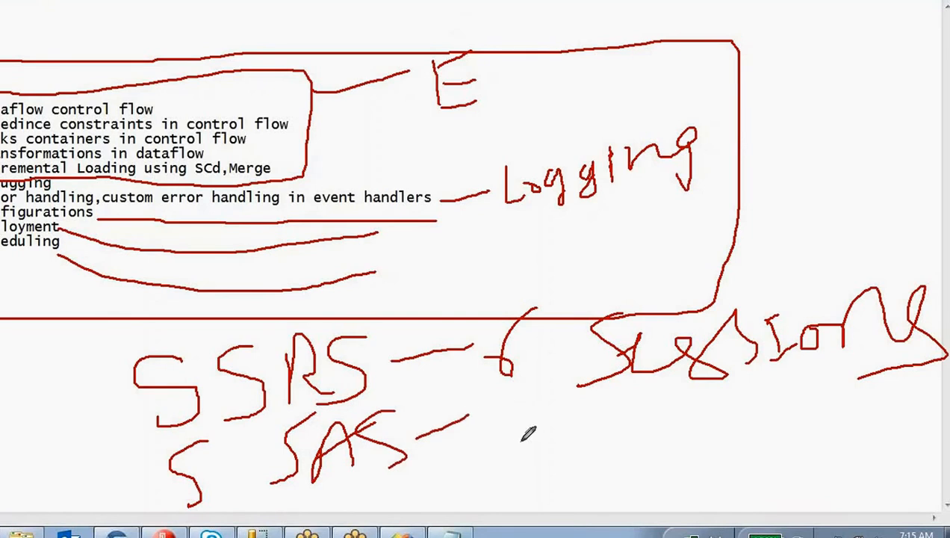
left_click_drag(515, 419, 530, 467)
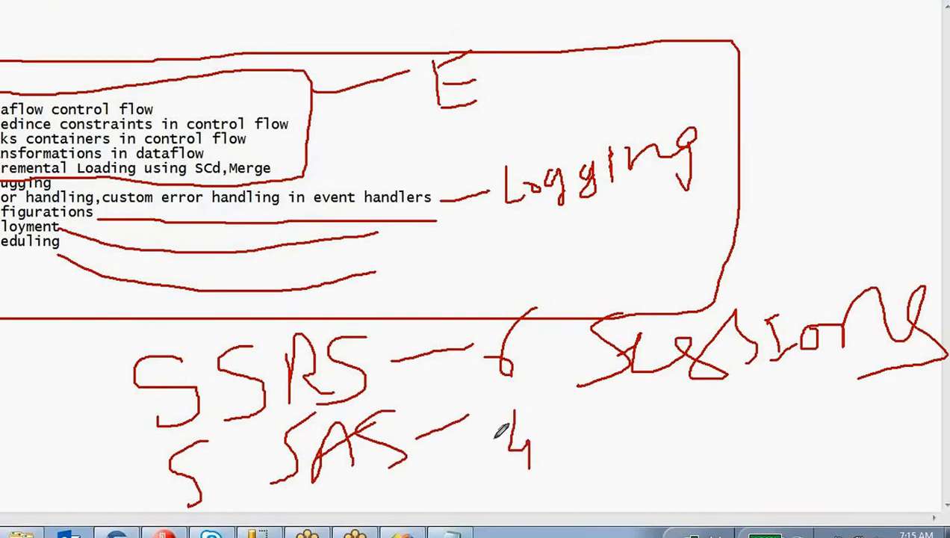
left_click_drag(514, 411, 518, 484)
left_click_drag(556, 429, 574, 458)
Draw large red rings around the SSAS note, the SSRS note and the SSIS topic list.
mouse_move(654, 441)
left_mouse_down()
mouse_move(695, 523)
mouse_move(280, 433)
left_mouse_up()
mouse_move(112, 47)
left_mouse_down()
mouse_move(60, 59)
mouse_move(786, 323)
mouse_move(691, 81)
mouse_move(75, 82)
left_mouse_up()
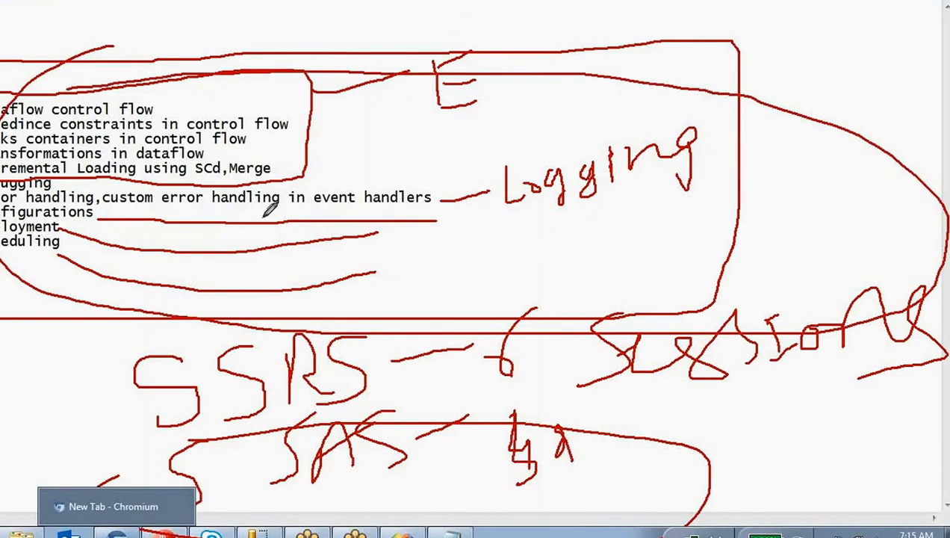
mouse_move(288, 340)
left_mouse_down()
mouse_move(642, 345)
mouse_move(328, 340)
left_mouse_up()
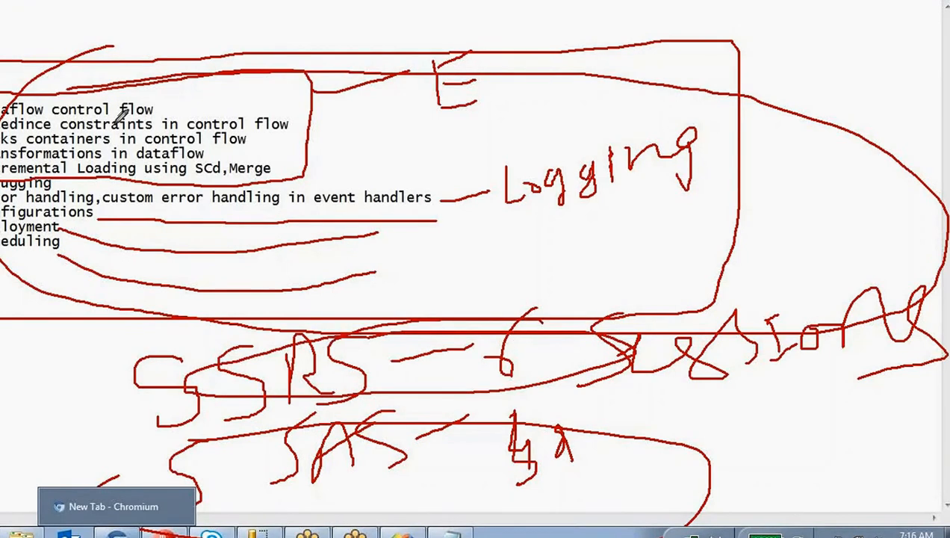
mouse_move(396, 54)
left_mouse_down()
mouse_move(747, 85)
mouse_move(938, 198)
left_mouse_up()
mouse_move(900, 173)
left_mouse_down()
mouse_move(907, 221)
mouse_move(150, 332)
mouse_move(12, 193)
left_mouse_up()
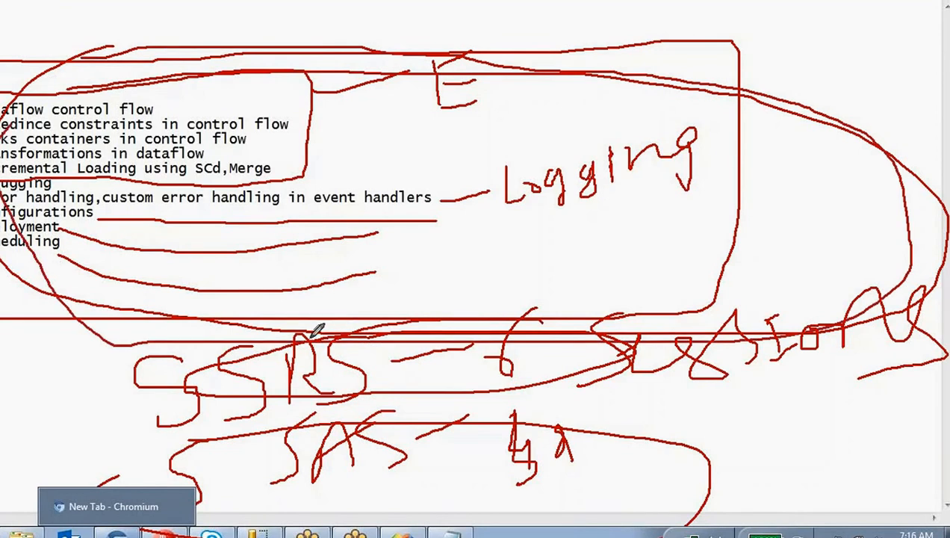
mouse_move(58, 259)
left_mouse_down()
mouse_move(441, 97)
mouse_move(80, 55)
left_mouse_up()
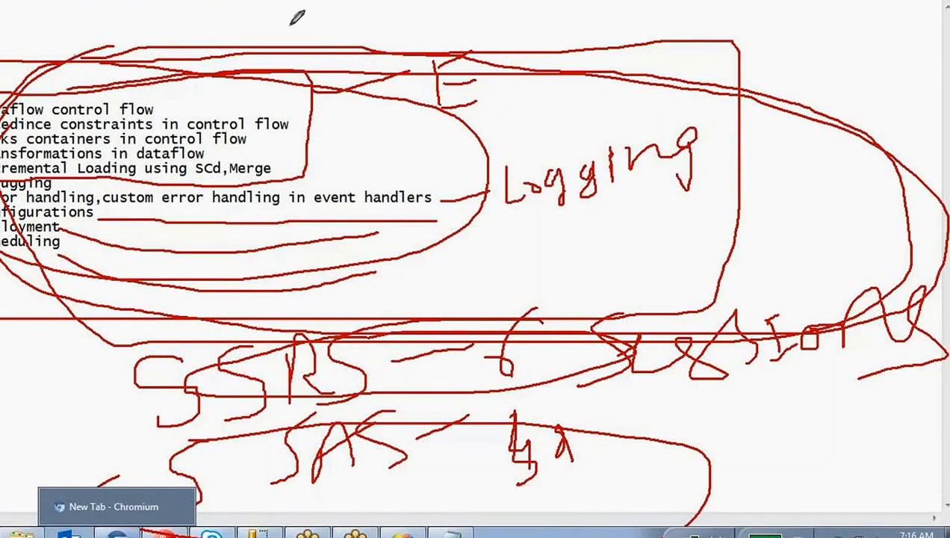
Clear all the red pen marks and handwrite a new note beside the topic list.
key("Escape")
key("ctrl+2")
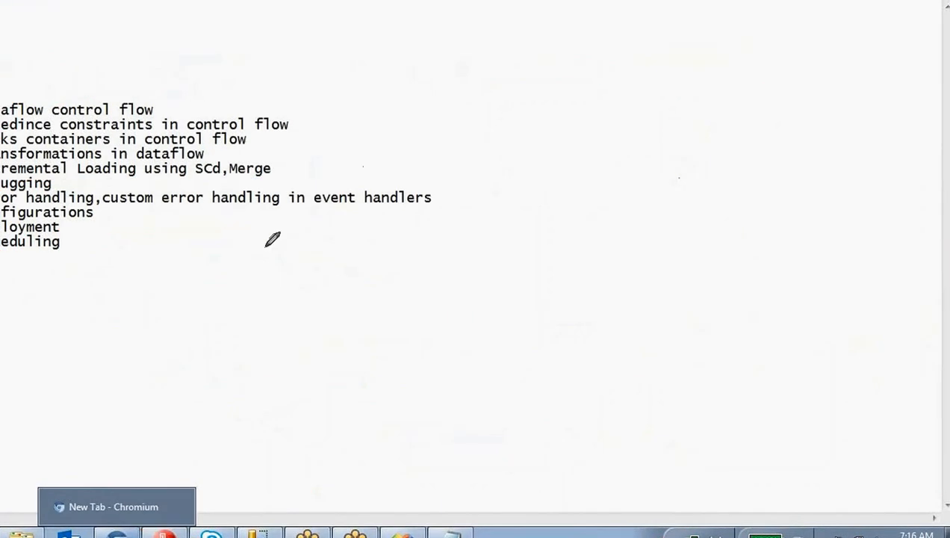
mouse_move(545, 124)
left_mouse_down()
mouse_move(538, 188)
mouse_move(601, 169)
left_mouse_up()
mouse_move(590, 117)
left_mouse_down()
mouse_move(650, 183)
mouse_move(725, 183)
left_mouse_up()
left_click_drag(753, 155, 772, 185)
left_click_drag(783, 153, 798, 185)
mouse_move(856, 126)
left_mouse_down()
mouse_move(867, 152)
mouse_move(916, 138)
mouse_move(914, 178)
left_mouse_up()
left_click_drag(934, 126, 932, 183)
left_click_drag(891, 137, 905, 136)
left_click_drag(930, 178, 938, 183)
left_click_drag(943, 136, 943, 177)
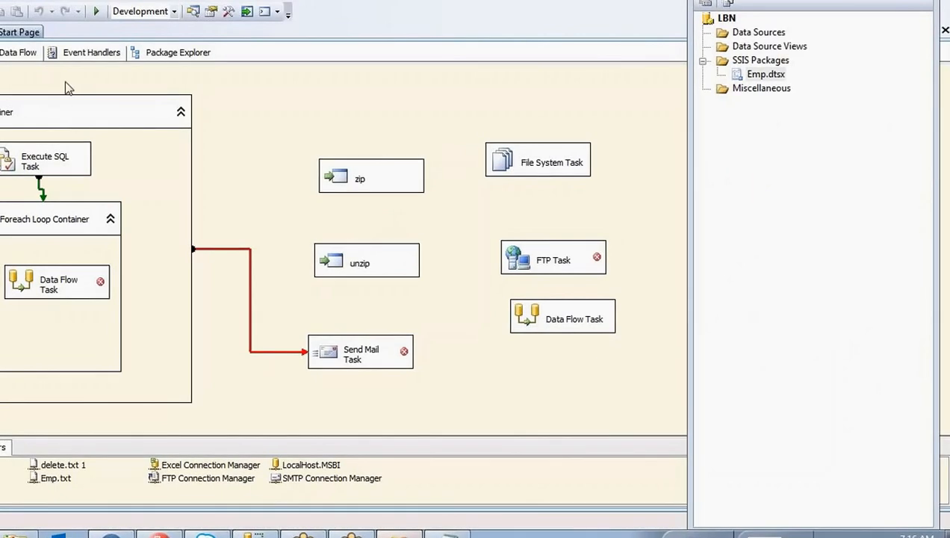
In the Emp.dtsx control flow, connect zip to unzip and unzip to the Send Mail Task with success constraints.
left_click(365, 185)
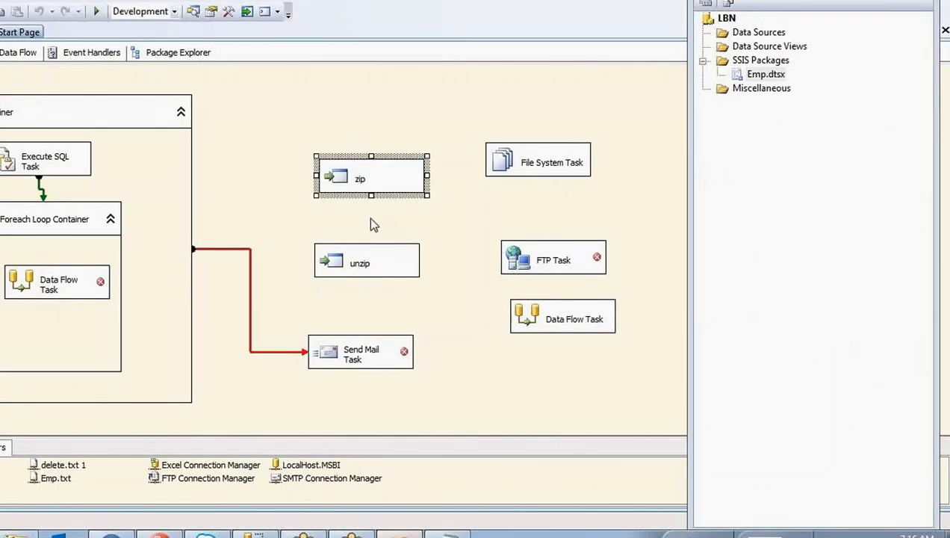
left_click_drag(370, 215, 377, 259)
left_click(367, 269)
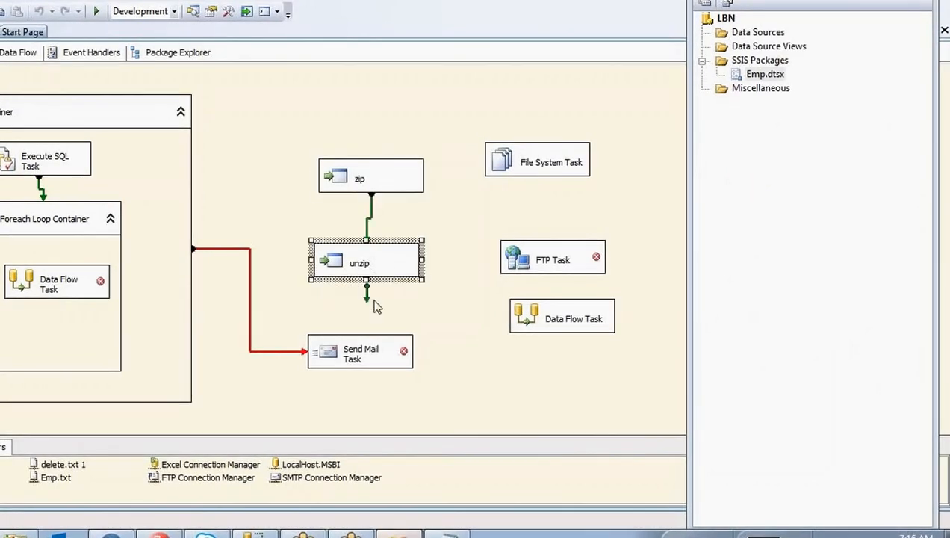
left_click_drag(367, 299, 358, 350)
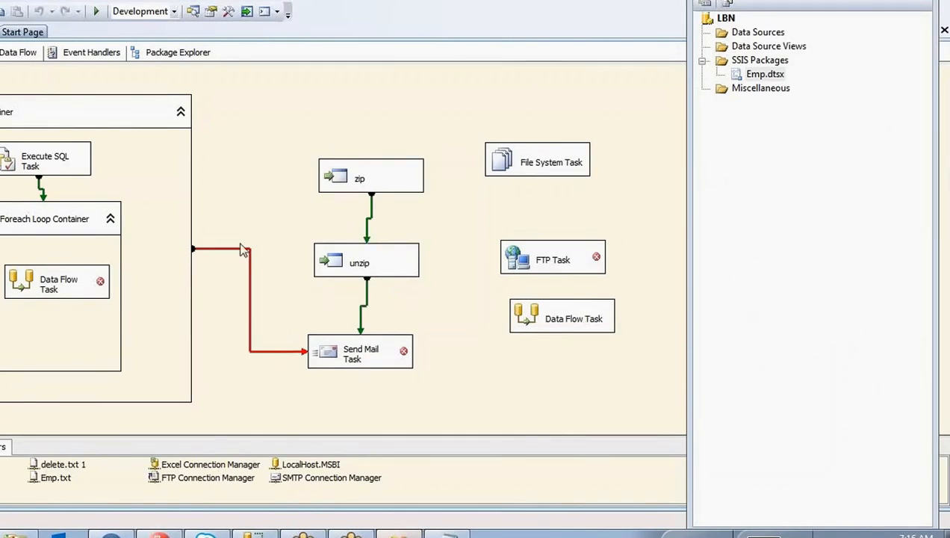
Delete the failure constraint into the Send Mail Task, the containers with their tasks, and the File System, FTP and standalone Data Flow tasks.
left_click(299, 350)
key("Delete")
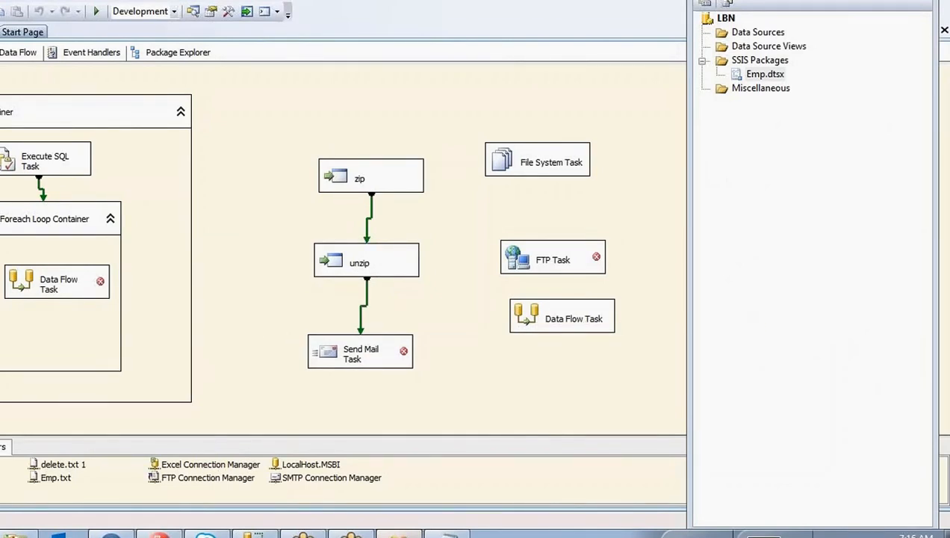
left_click_drag(250, 269, 56, 236)
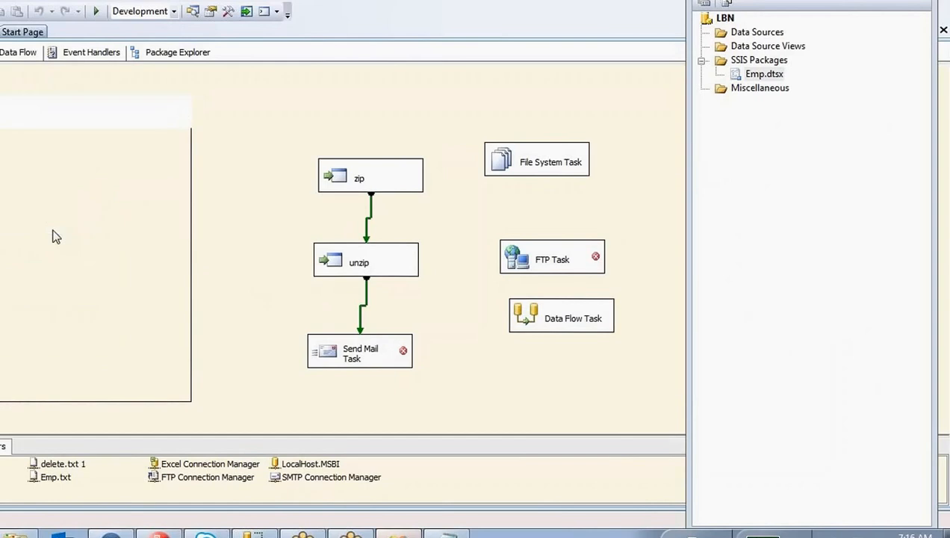
key("Delete")
key("Return")
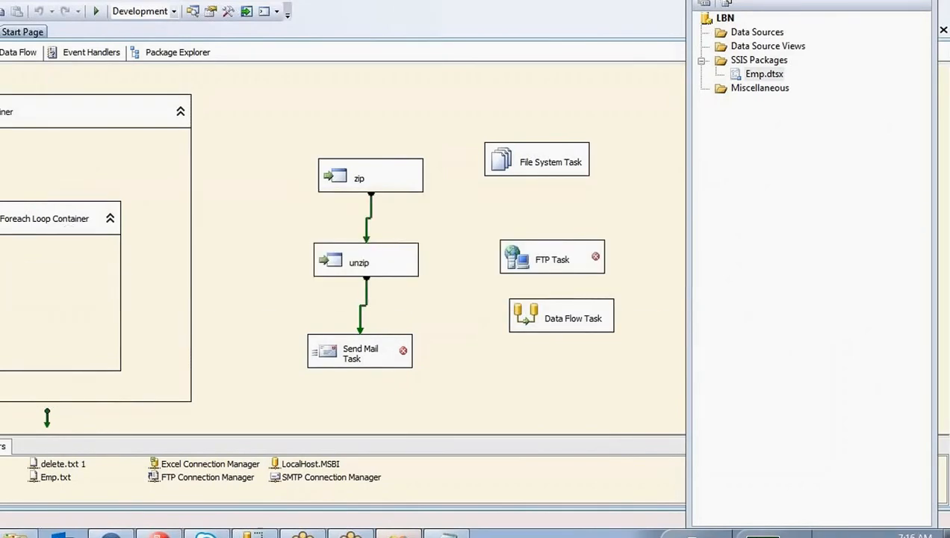
left_click_drag(556, 113, 584, 380)
key("Delete")
key("Return")
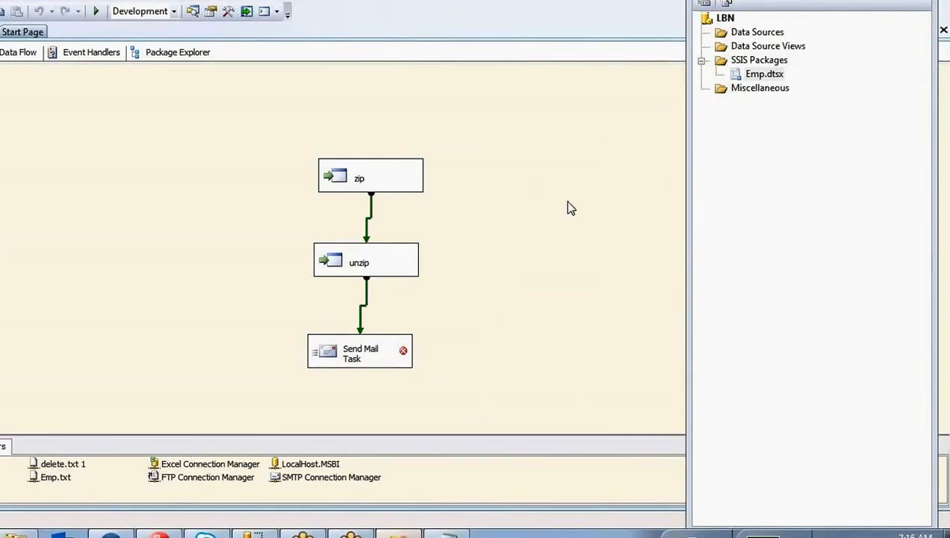
Look at the commands available for Emp.dtsx, dismiss them, and point out the zip and unzip tasks by selecting each.
right_click(774, 75)
left_click(535, 235)
left_click_drag(284, 151, 404, 208)
left_click_drag(287, 231, 452, 295)
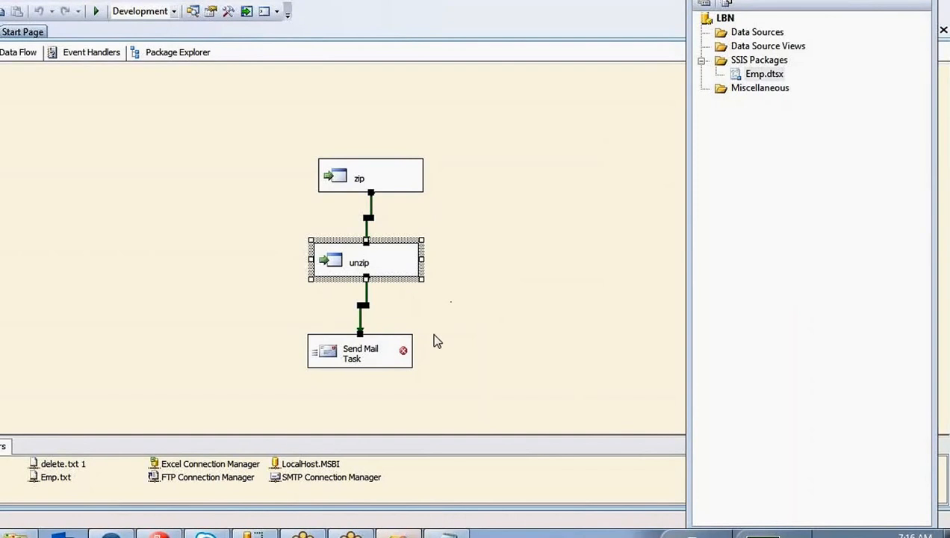
Label the Send Mail Task "fail" and the unzip and zip tasks as success in red pen.
left_click_drag(404, 355, 492, 342)
mouse_move(543, 300)
left_mouse_down()
mouse_move(531, 387)
mouse_move(566, 357)
left_mouse_up()
mouse_move(568, 349)
left_mouse_down()
mouse_move(573, 359)
mouse_move(586, 345)
mouse_move(595, 367)
left_mouse_up()
left_click_drag(606, 346, 608, 367)
left_click(599, 333)
left_click_drag(622, 312, 622, 391)
left_click_drag(416, 256, 517, 238)
mouse_move(549, 211)
left_mouse_down()
mouse_move(528, 249)
mouse_move(582, 236)
mouse_move(613, 248)
mouse_move(677, 217)
mouse_move(686, 236)
mouse_move(703, 230)
left_mouse_up()
mouse_move(411, 168)
left_mouse_down()
mouse_move(506, 157)
mouse_move(493, 178)
left_mouse_up()
mouse_move(532, 146)
left_mouse_down()
mouse_move(569, 145)
mouse_move(580, 130)
mouse_move(718, 162)
mouse_move(717, 185)
left_mouse_up()
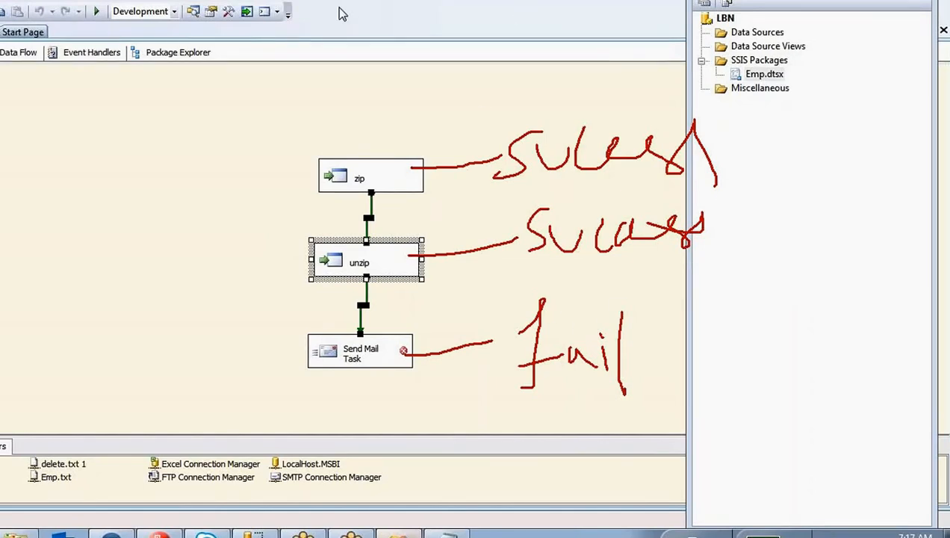
Look at the Emp.dtsx package's commands again, dismiss them, and select the Send Mail Task.
right_click(780, 77)
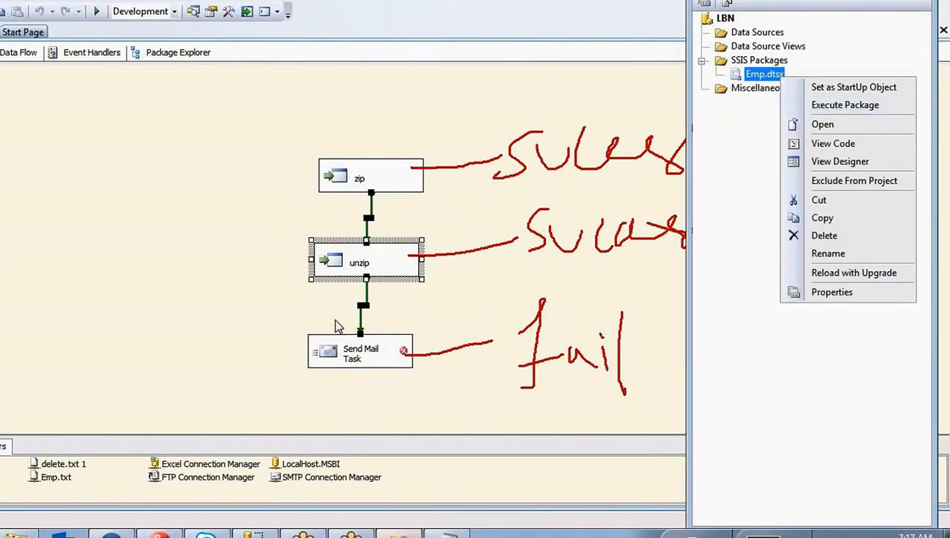
left_click_drag(268, 337, 439, 394)
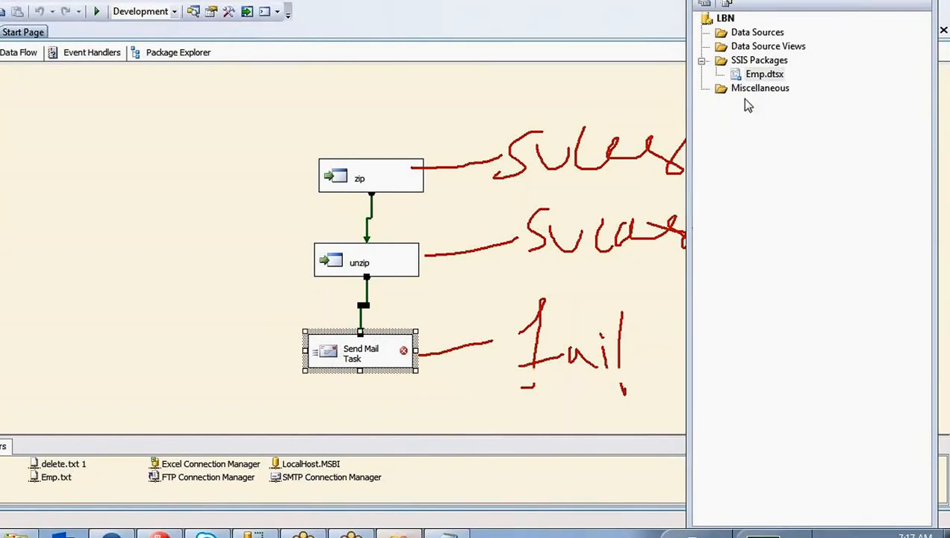
Look at the commands available for Emp.dtsx, dismiss them, and point out all three tasks in the flow by selecting them in groups.
right_click(764, 81)
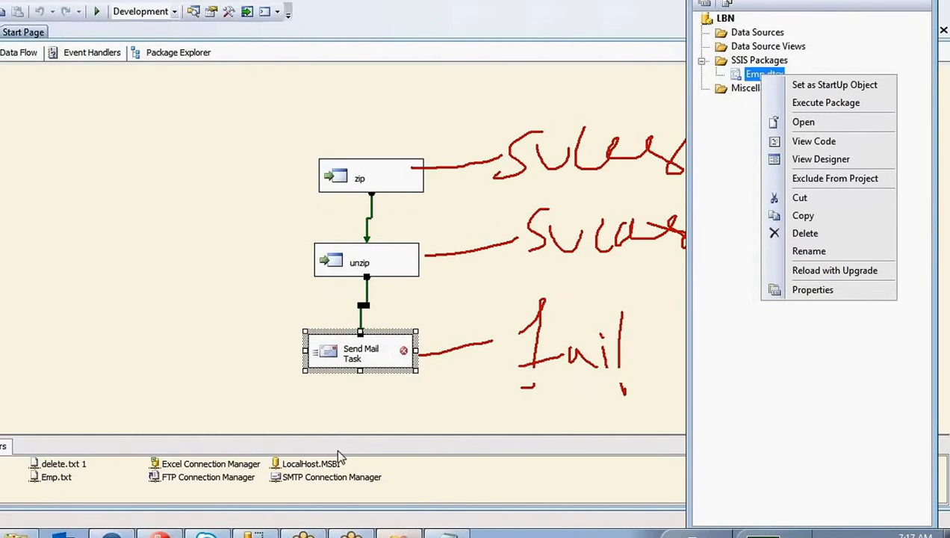
left_click(252, 142)
left_click_drag(252, 141, 444, 375)
left_click(354, 217)
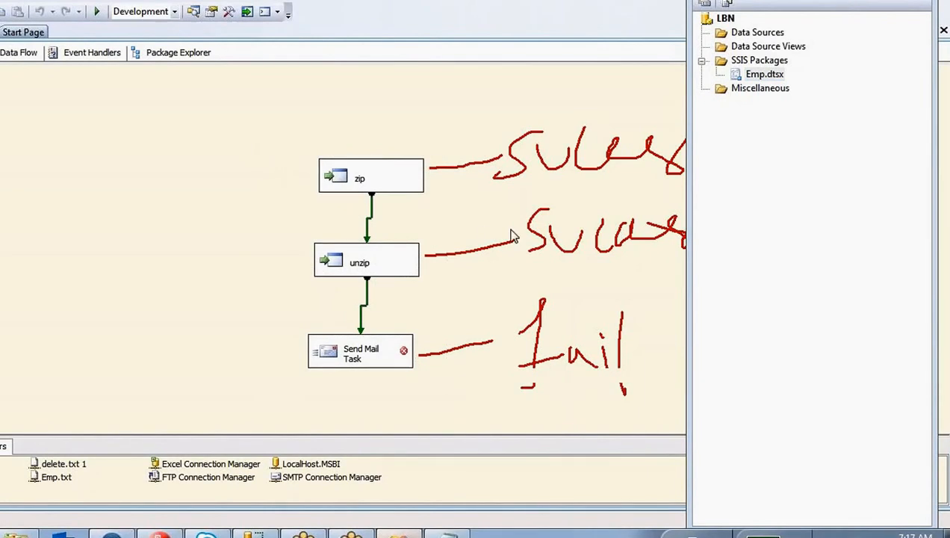
left_click_drag(267, 239, 443, 283)
left_click(399, 364)
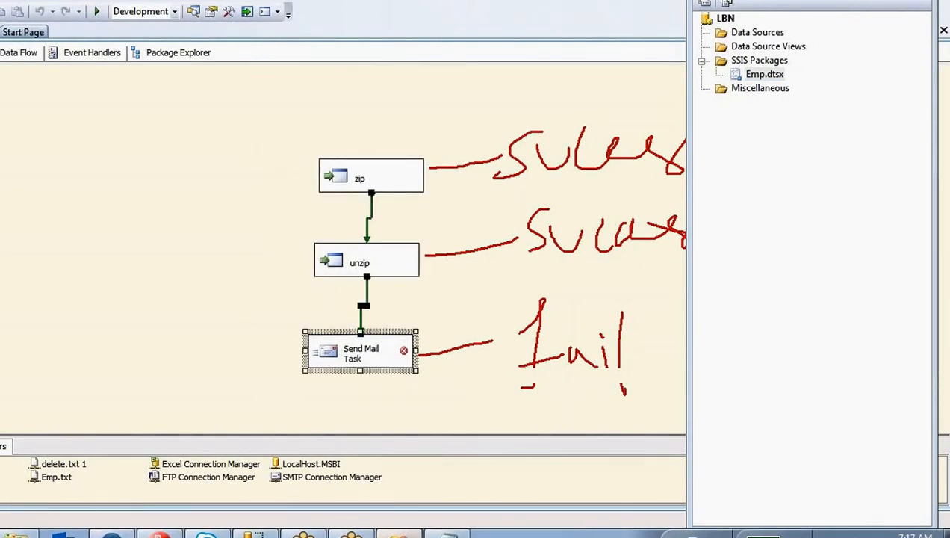
left_click_drag(252, 143, 458, 303)
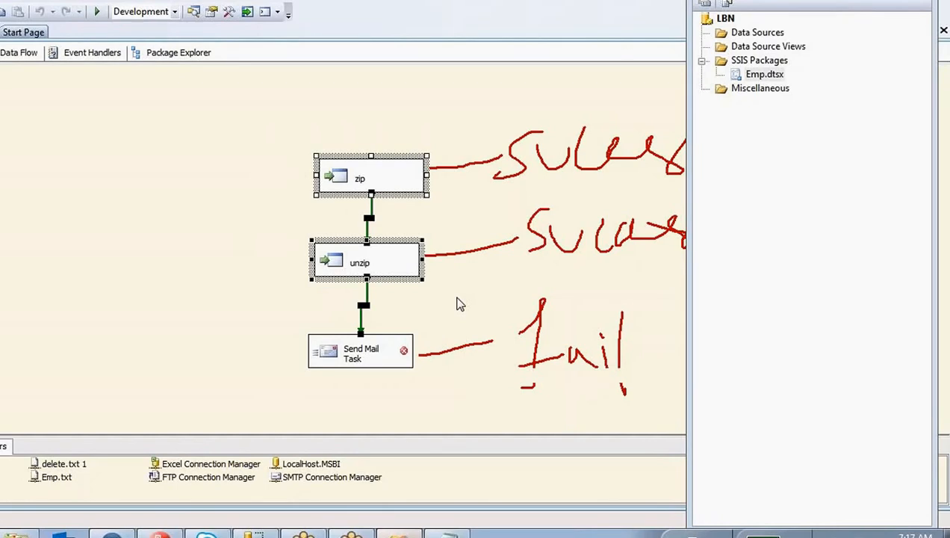
left_click(233, 255)
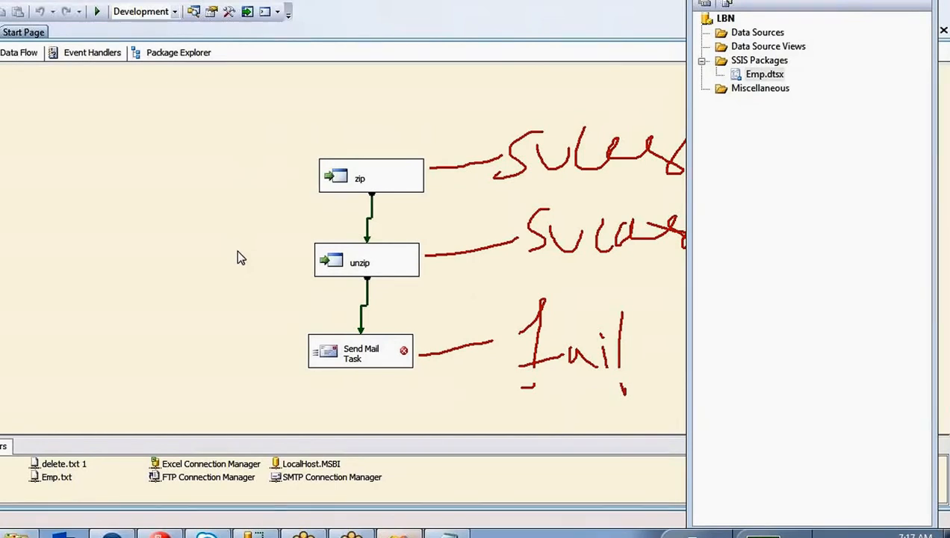
Point out the Send Mail Task as one selection and the zip and unzip tasks as another, and clear the selection.
left_click_drag(290, 308, 426, 395)
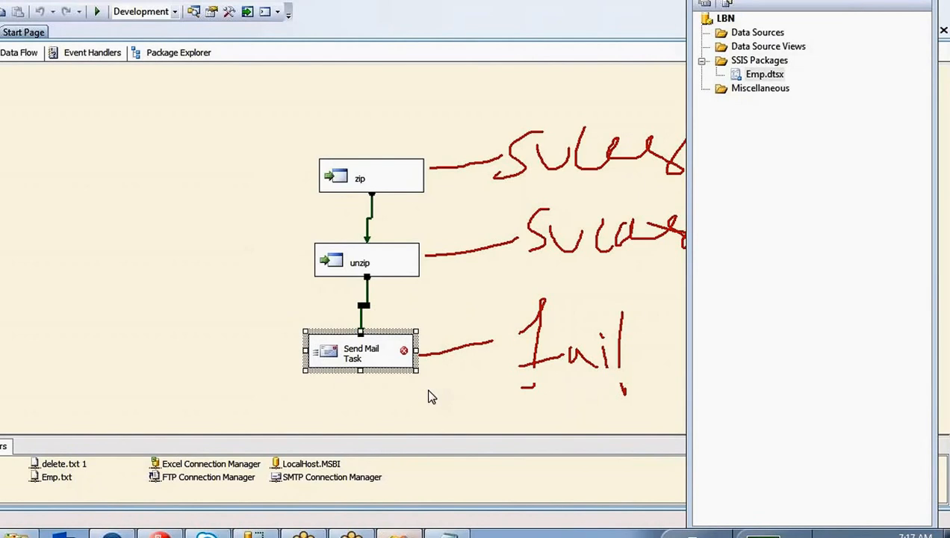
left_click(296, 332)
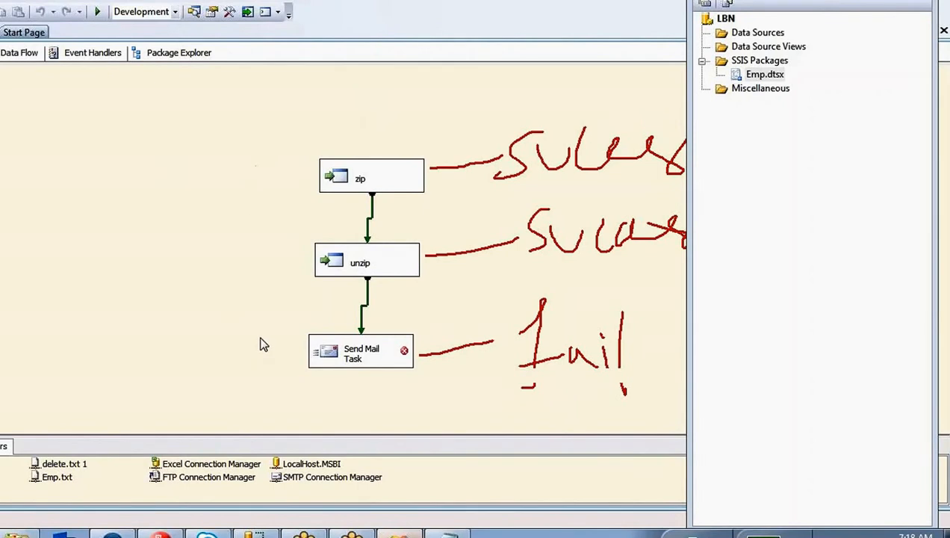
left_click_drag(250, 318, 443, 400)
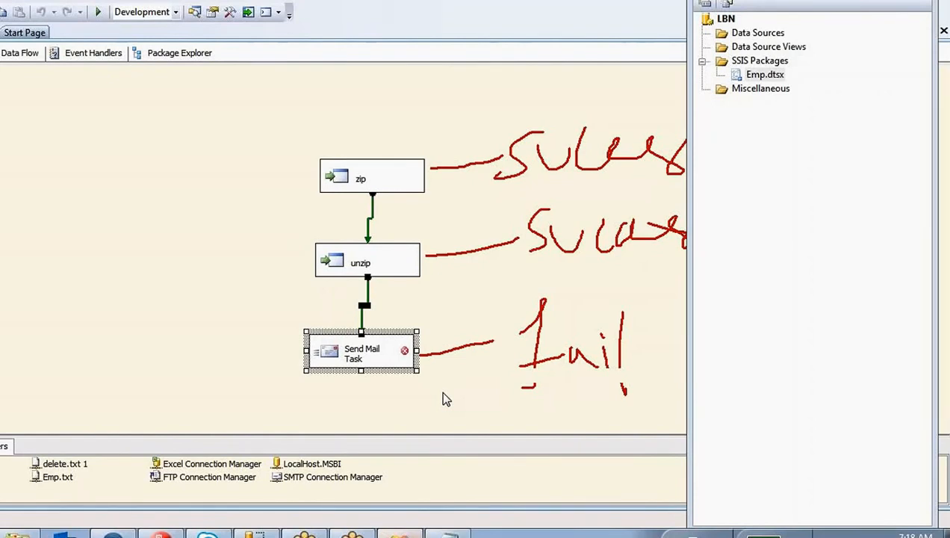
left_click_drag(294, 317, 378, 373)
left_click_drag(284, 119, 443, 295)
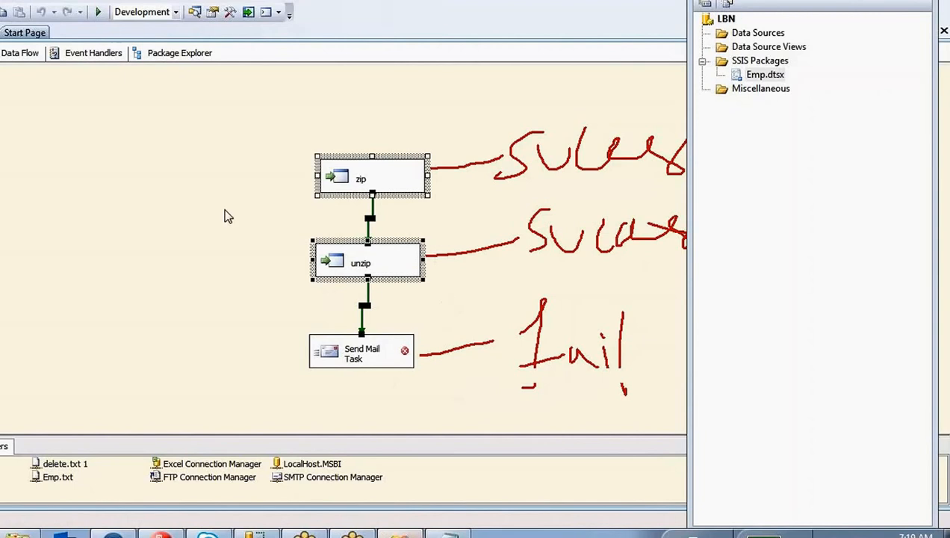
left_click(437, 303)
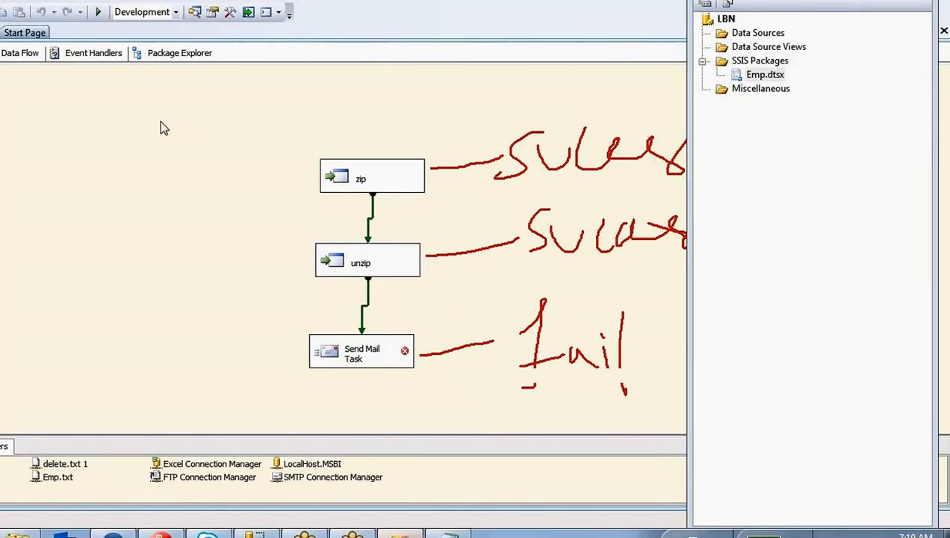
Open the Emp package's properties and set SaveCheckpoints to True.
key("F4")
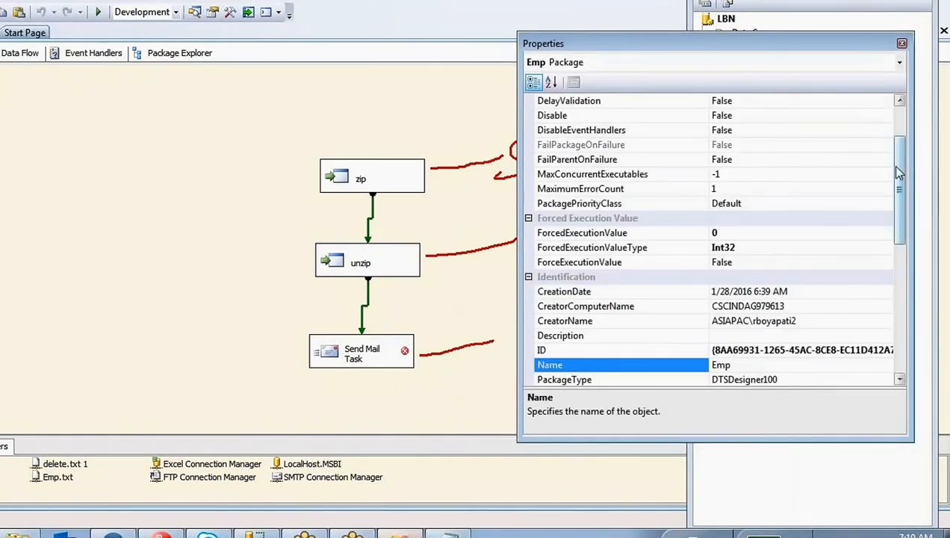
left_click_drag(900, 172, 908, 123)
left_click(647, 117)
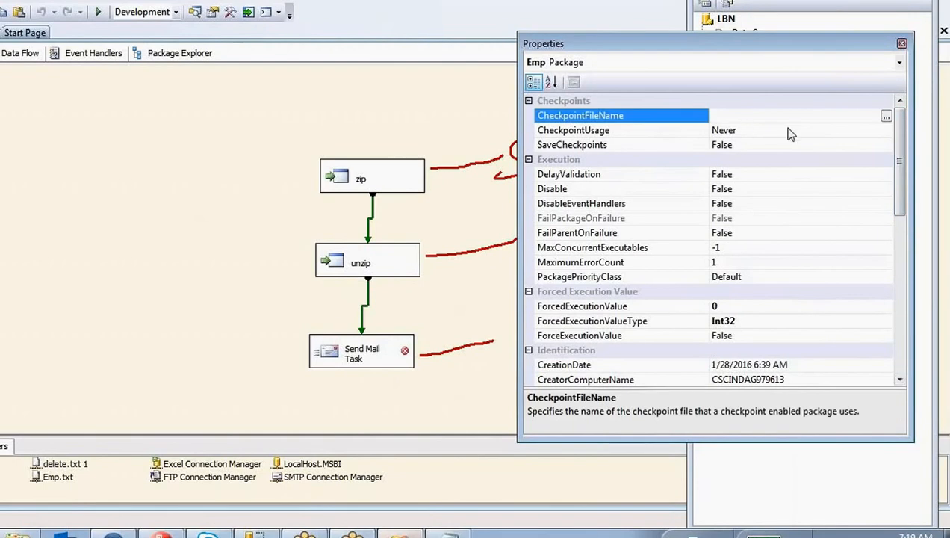
left_click(827, 135)
left_click(852, 145)
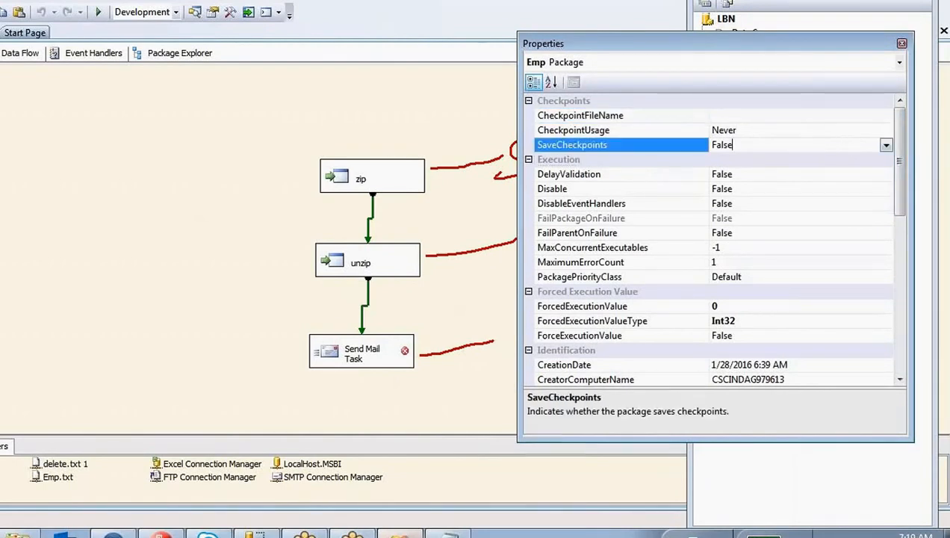
left_click(885, 145)
left_click(736, 160)
Set the package's CheckpointFileName to a file named cxcxcxc in the current project folder.
left_click(806, 116)
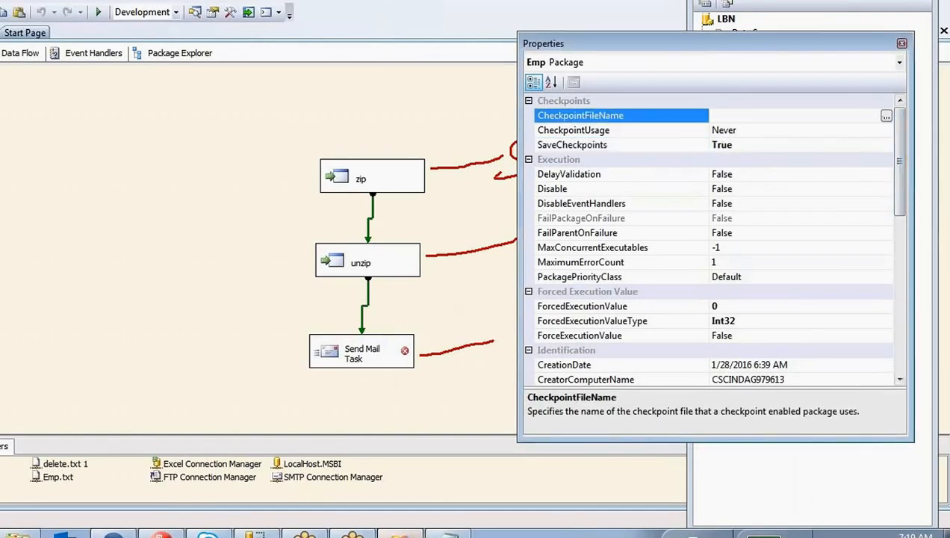
left_click(886, 116)
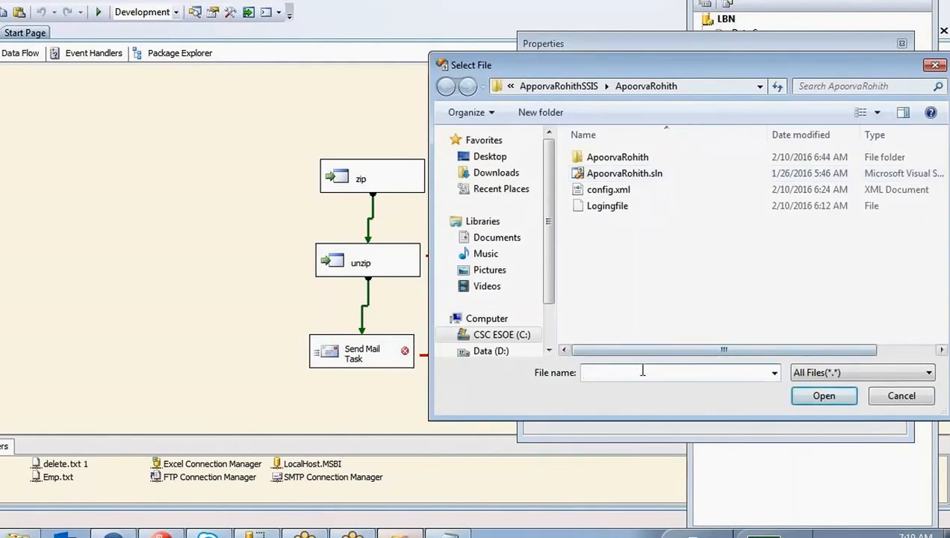
type("cxcxcxc")
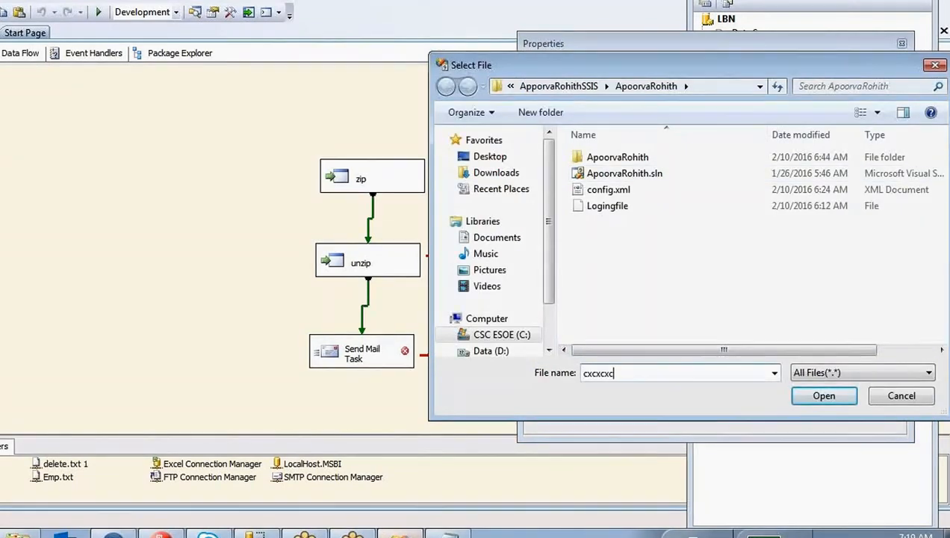
left_click(822, 395)
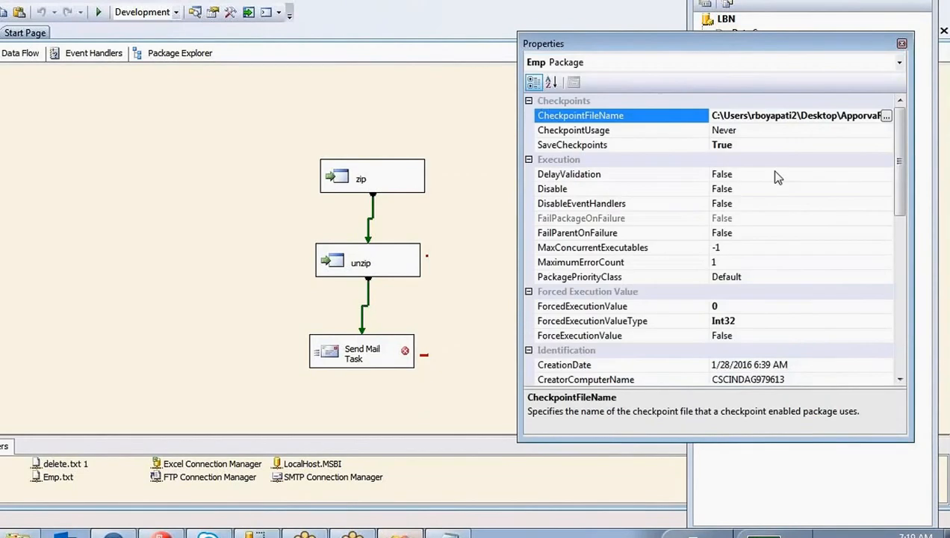
Review the CheckpointUsage options and set CheckpointUsage to IfExists.
left_click(853, 134)
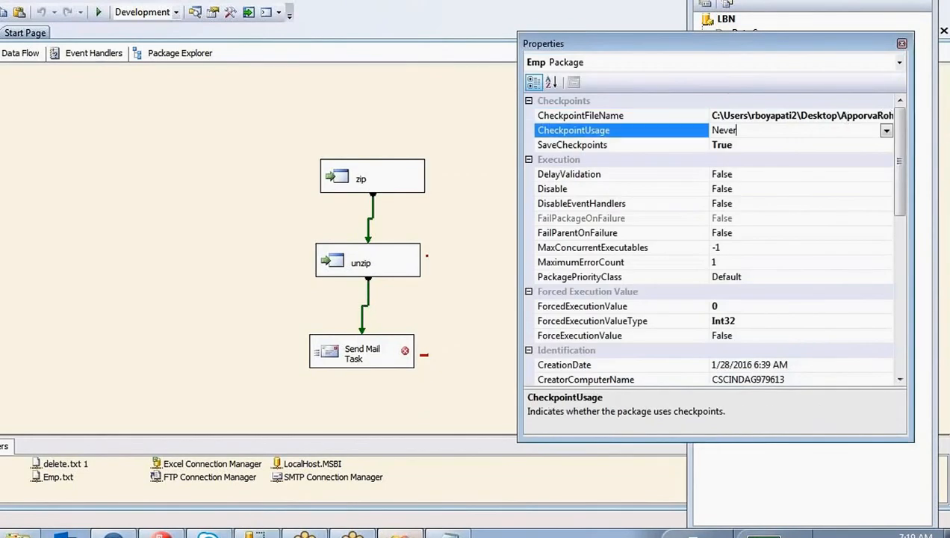
left_click(885, 130)
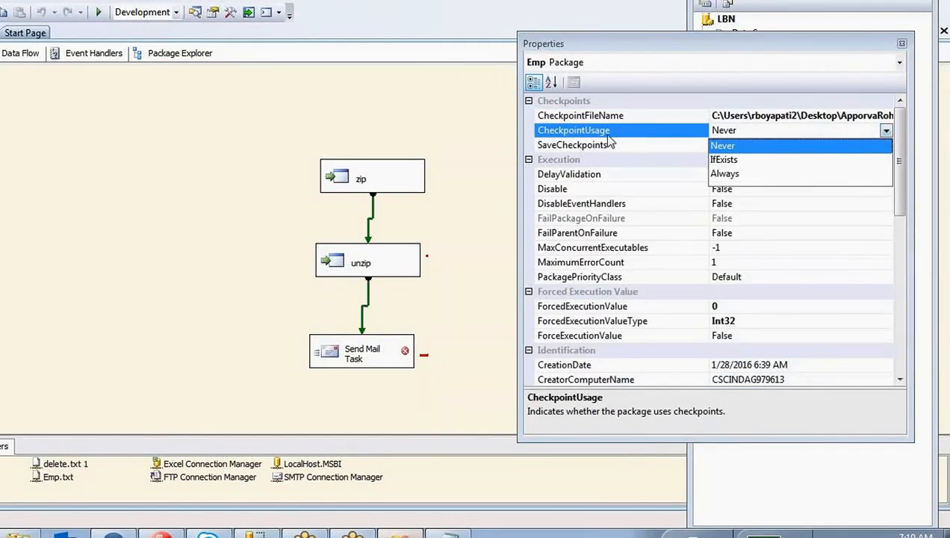
left_click(785, 146)
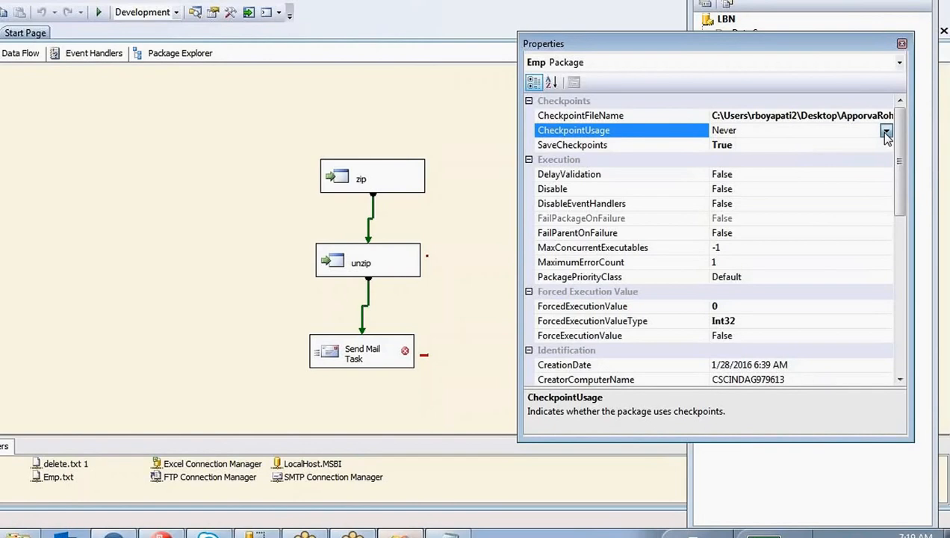
left_click(886, 130)
left_click(766, 158)
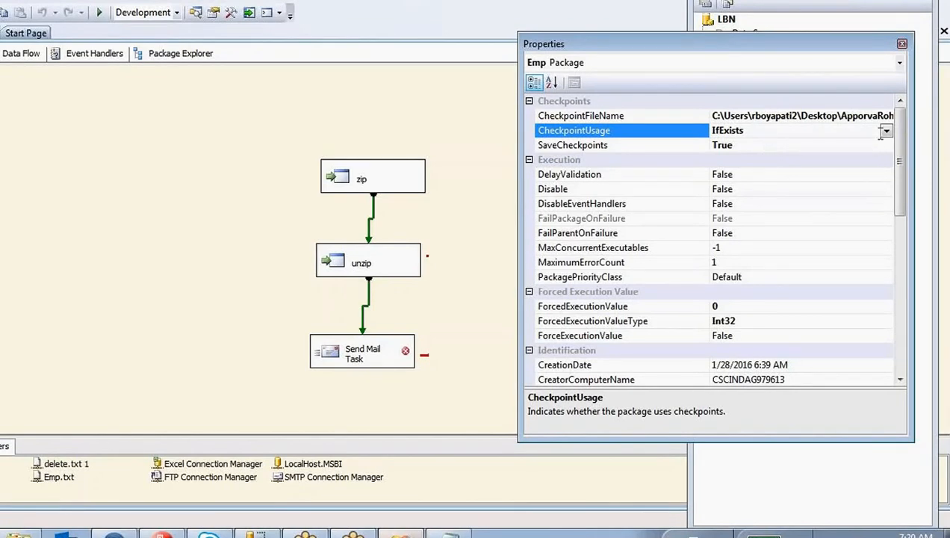
Try CheckpointUsage with the Always option and switch it back to IfExists.
left_click(886, 131)
left_click(753, 172)
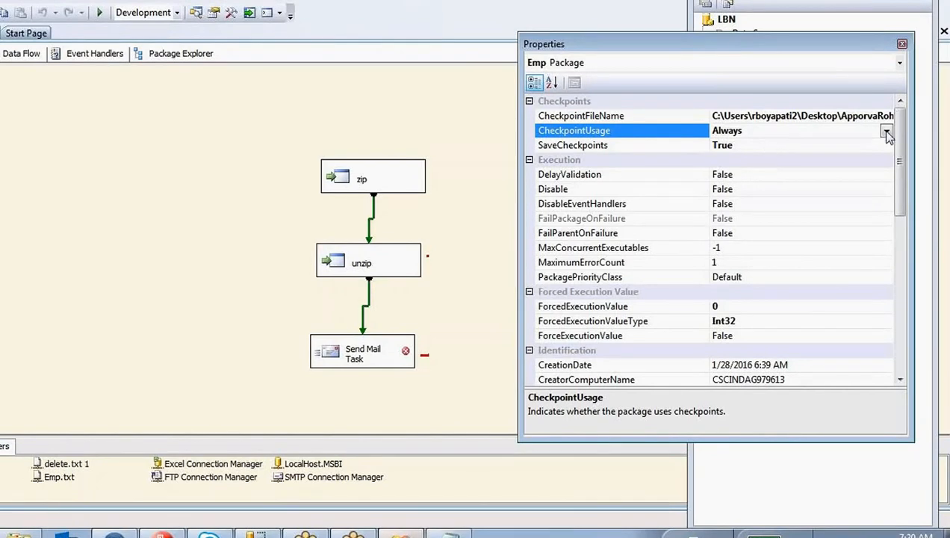
left_click(886, 131)
left_click(732, 159)
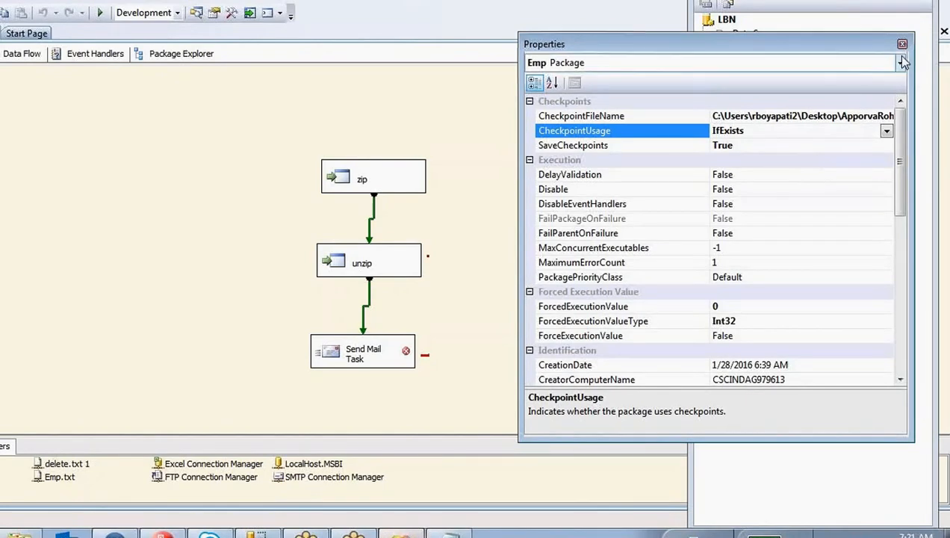
Find the package's security properties and set ProtectionLevel to EncryptSensitiveWithUserKey.
left_click_drag(900, 142, 885, 294)
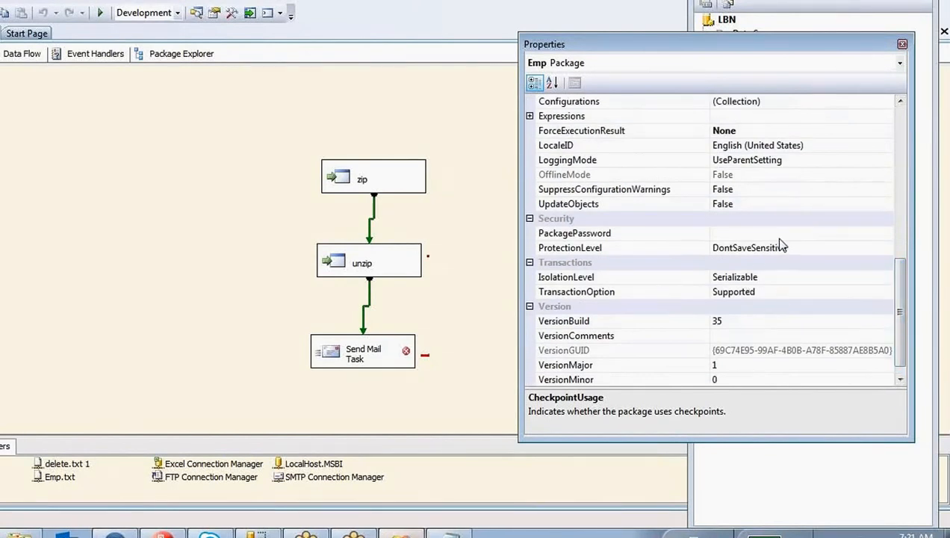
left_click(813, 247)
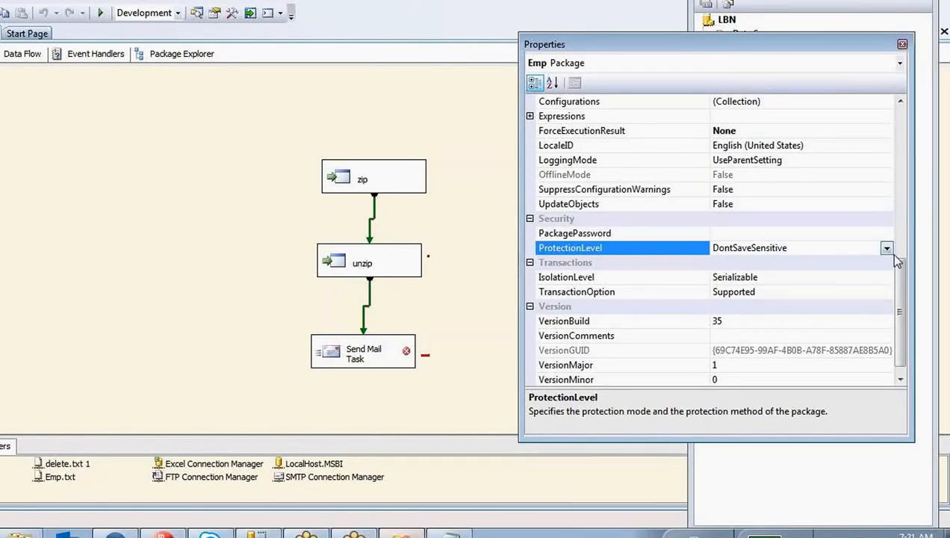
left_click_drag(793, 248, 708, 248)
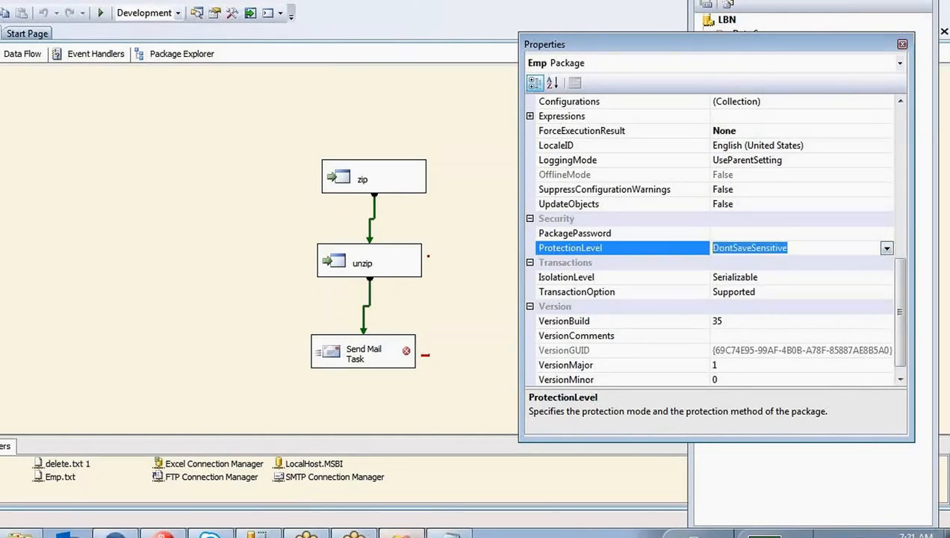
left_click(887, 248)
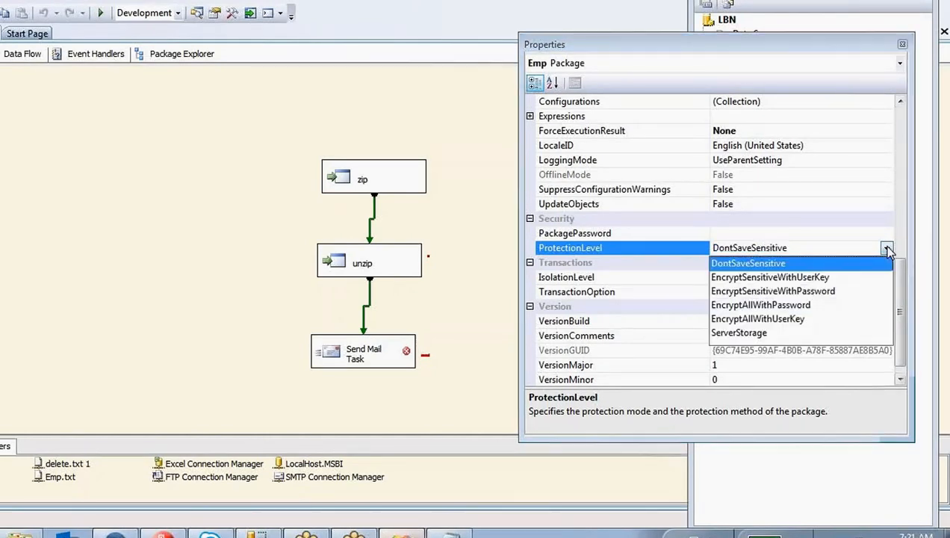
left_click(769, 277)
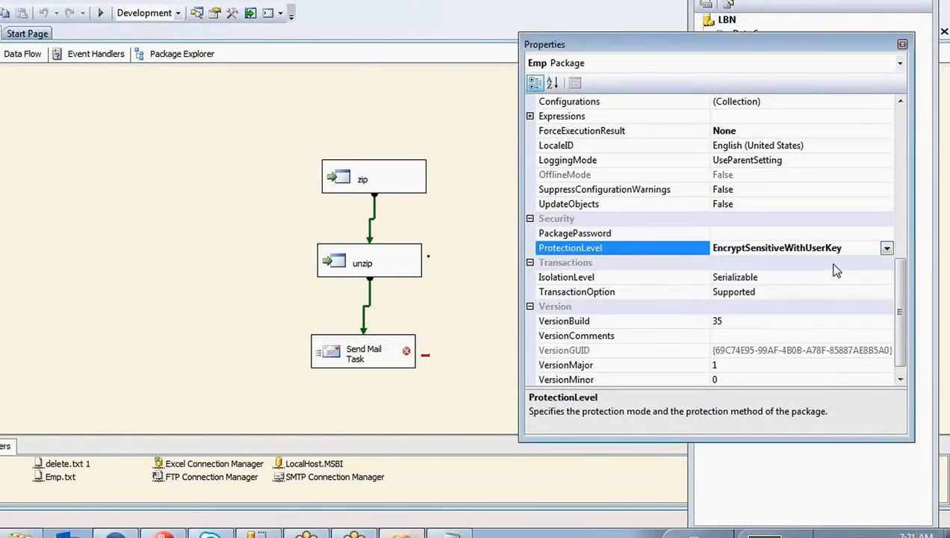
Point out all three tasks by selecting them, and set the package's ProtectionLevel back to DontSaveSensitive.
left_click_drag(256, 139, 431, 386)
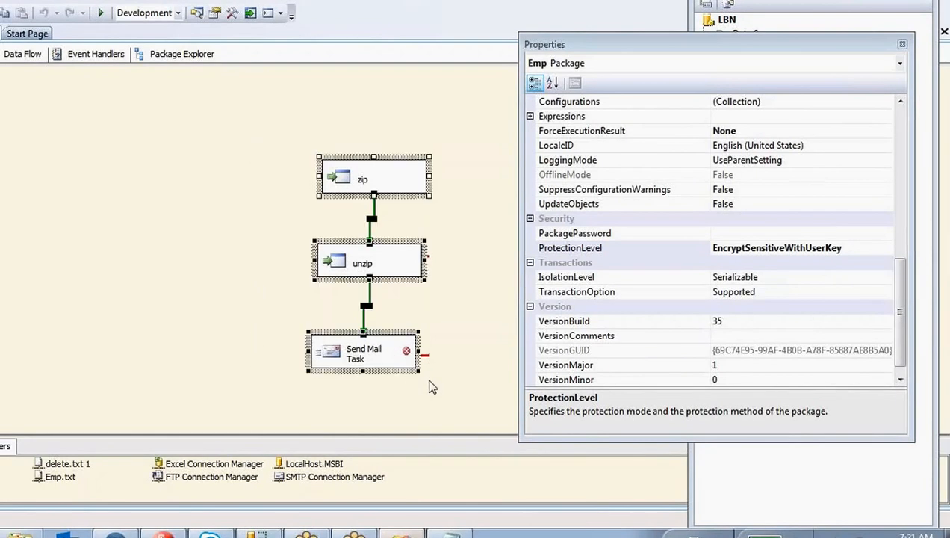
left_click(271, 187)
left_click(838, 261)
left_click_drag(842, 261, 716, 257)
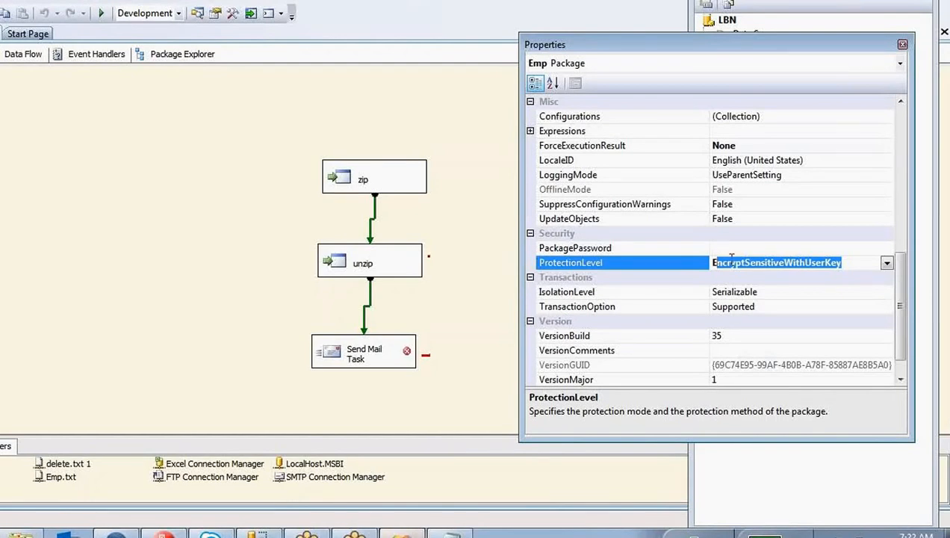
left_click(887, 263)
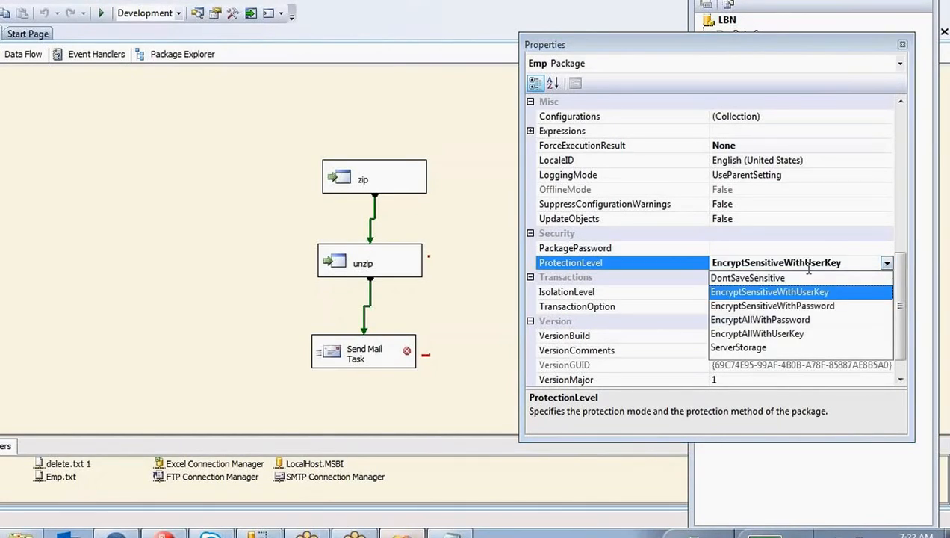
left_click(784, 278)
left_click_drag(793, 263, 693, 260)
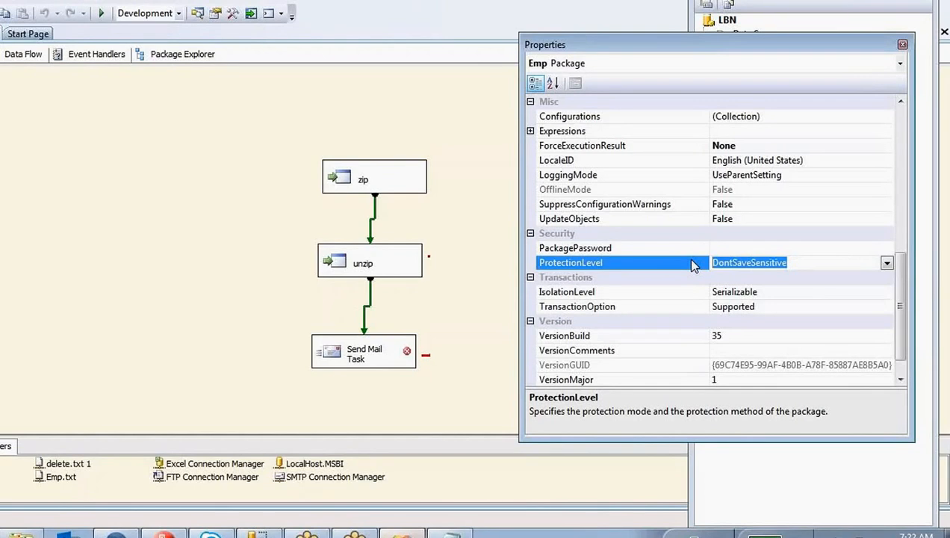
Look at the editor for the PackagePassword property, cancel it without entering anything, and close the package's properties.
left_click(886, 247)
left_click(886, 248)
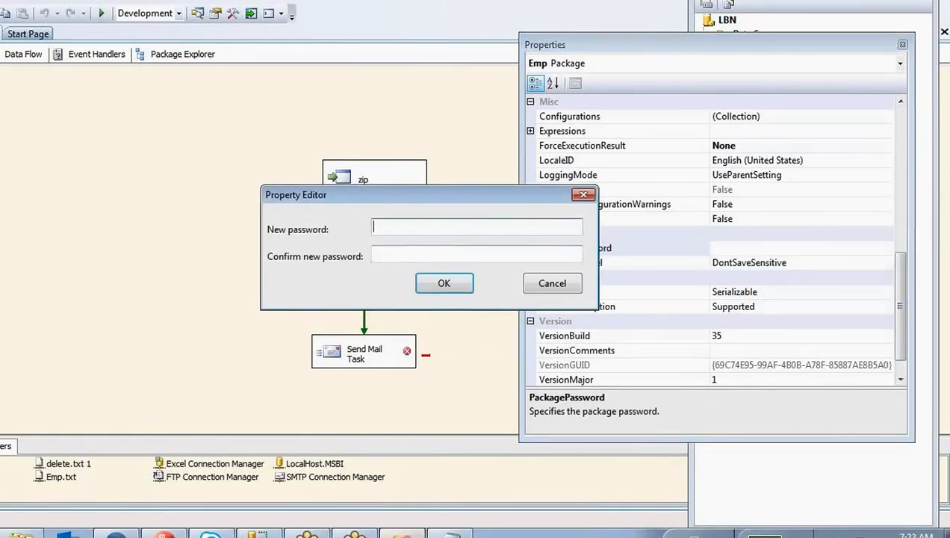
left_click(552, 283)
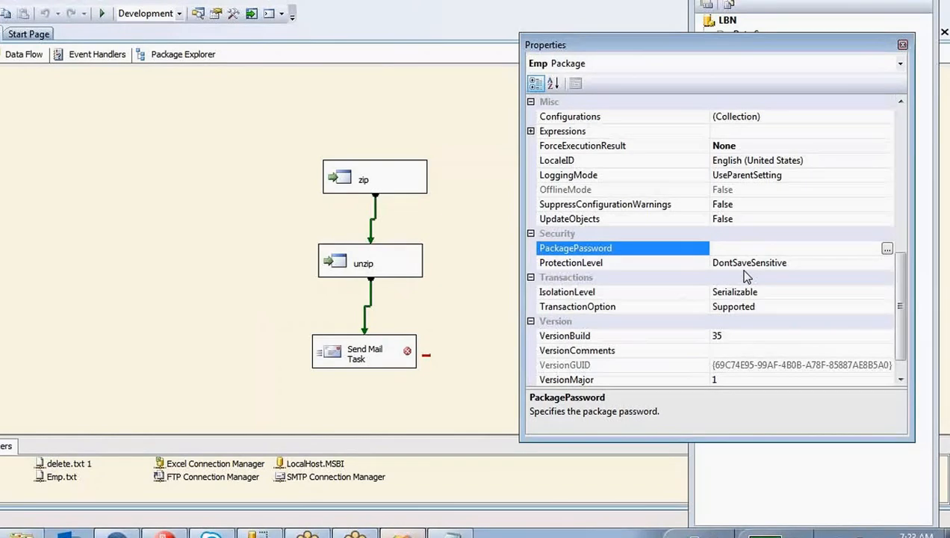
left_click(903, 45)
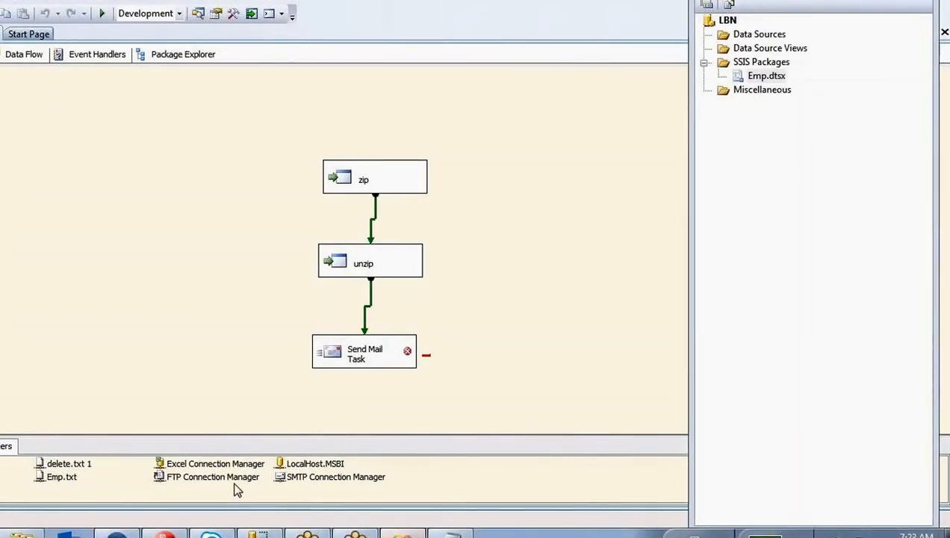
Try SQL Server Authentication with Save my password enabled in the LocalHost.MSBI connection manager, and cancel the dialog.
left_click(315, 464)
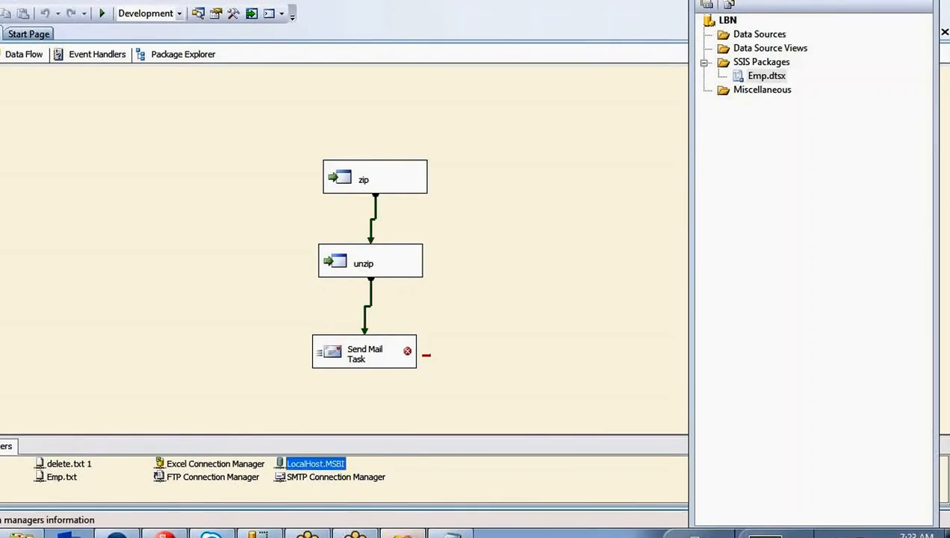
double_click(318, 464)
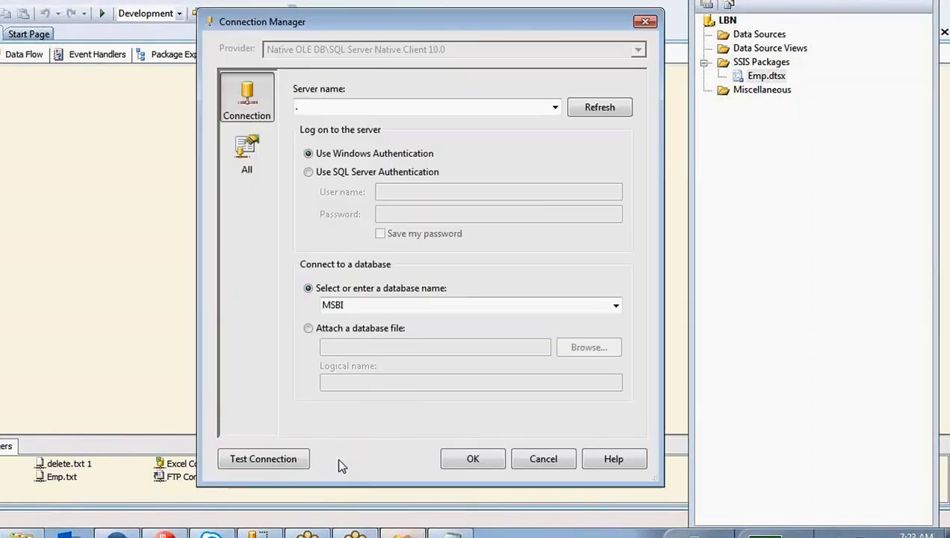
left_click(310, 173)
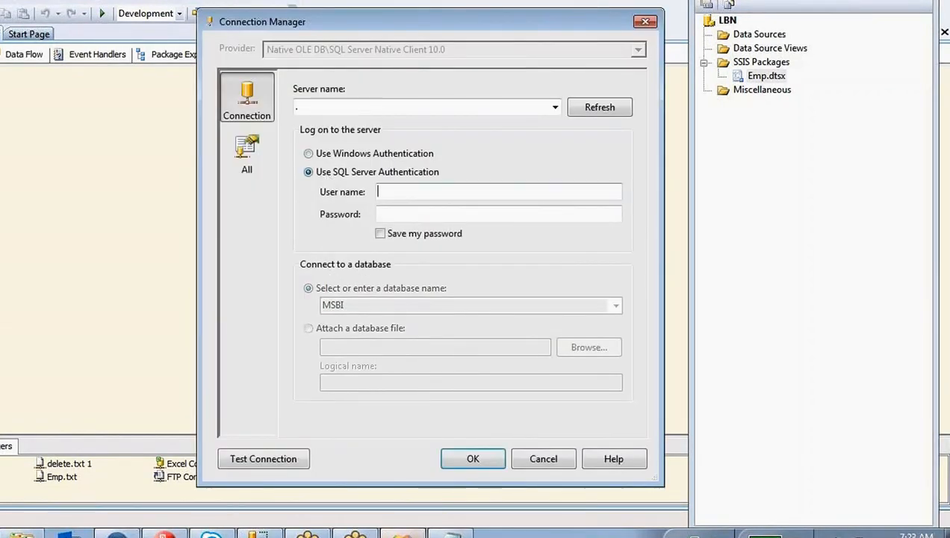
left_click(426, 216)
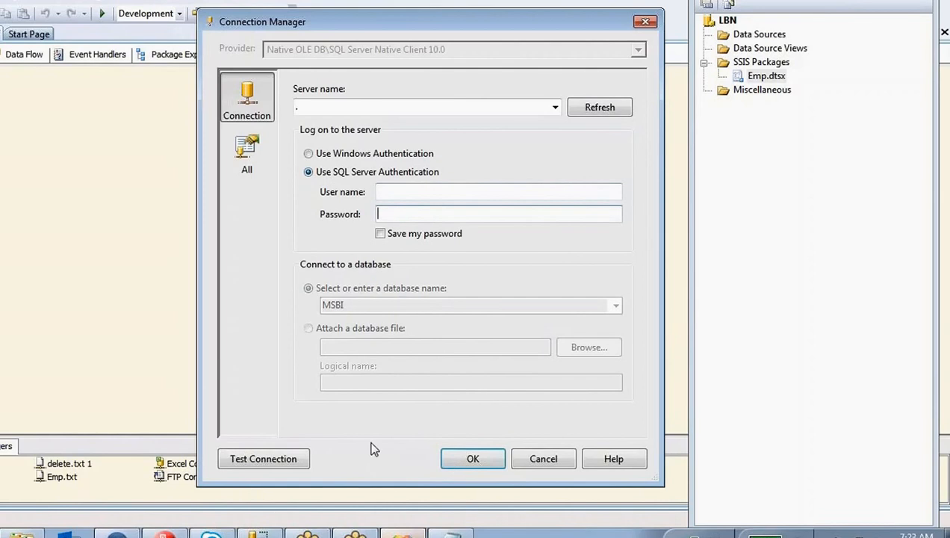
left_click(380, 233)
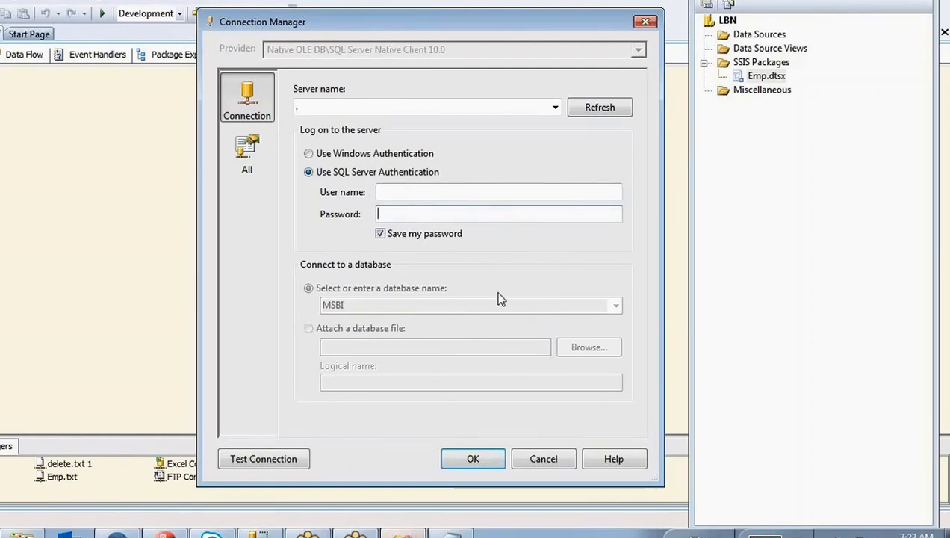
left_click(544, 458)
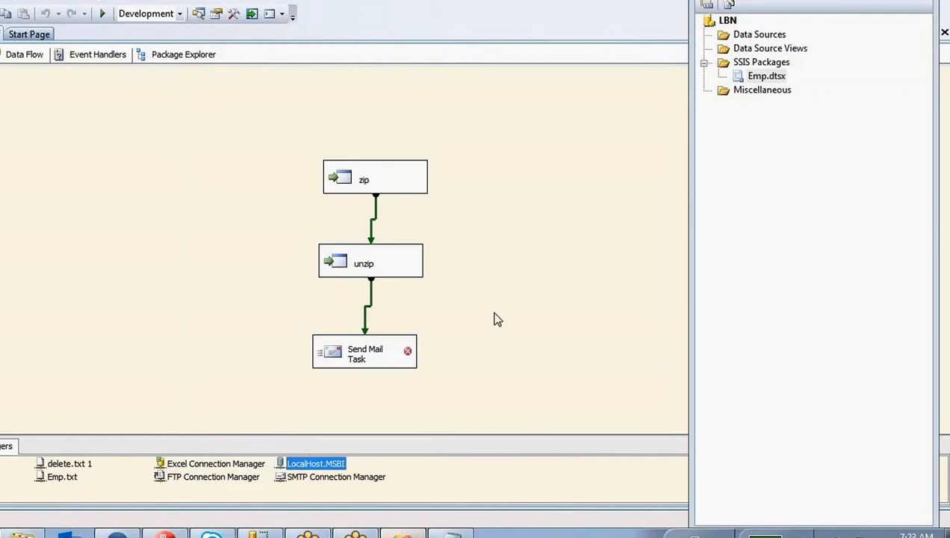
Open the Emp package's properties, set ProtectionLevel to EncryptSensitiveWithUserKey and highlight that value.
left_click(499, 252)
key("F4")
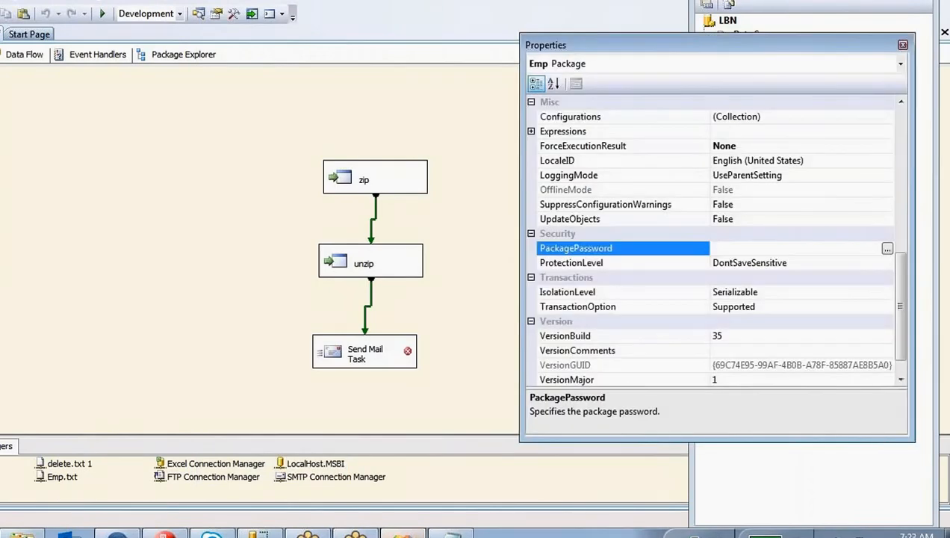
left_click(827, 265)
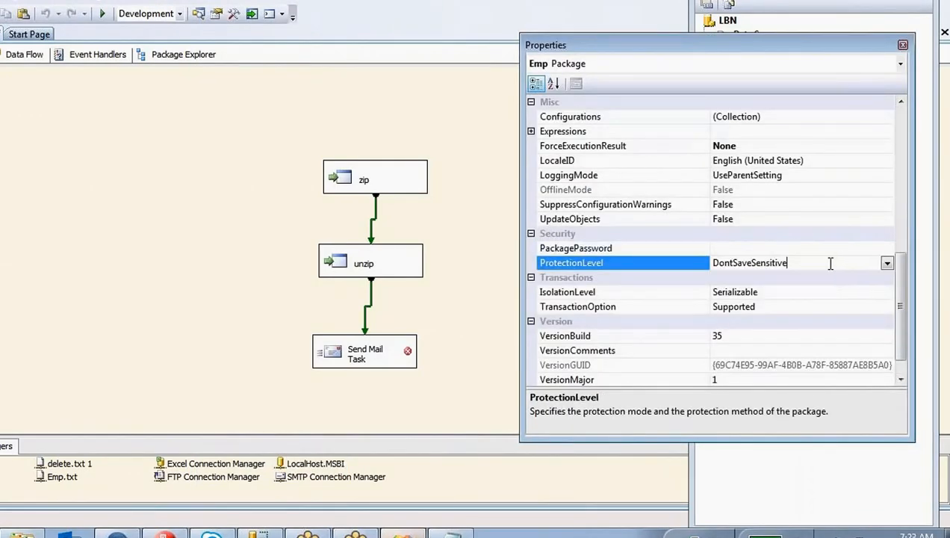
left_click(887, 263)
left_click(798, 292)
left_click_drag(842, 263, 714, 263)
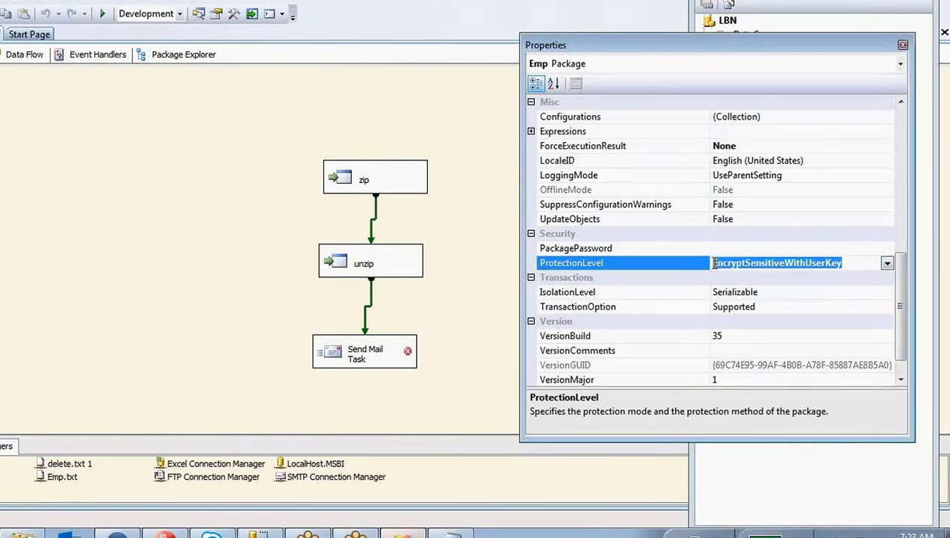
Try ProtectionLevel with EncryptSensitiveWithPassword, switch it back to DontSaveSensitive and close the package's properties.
left_click(888, 263)
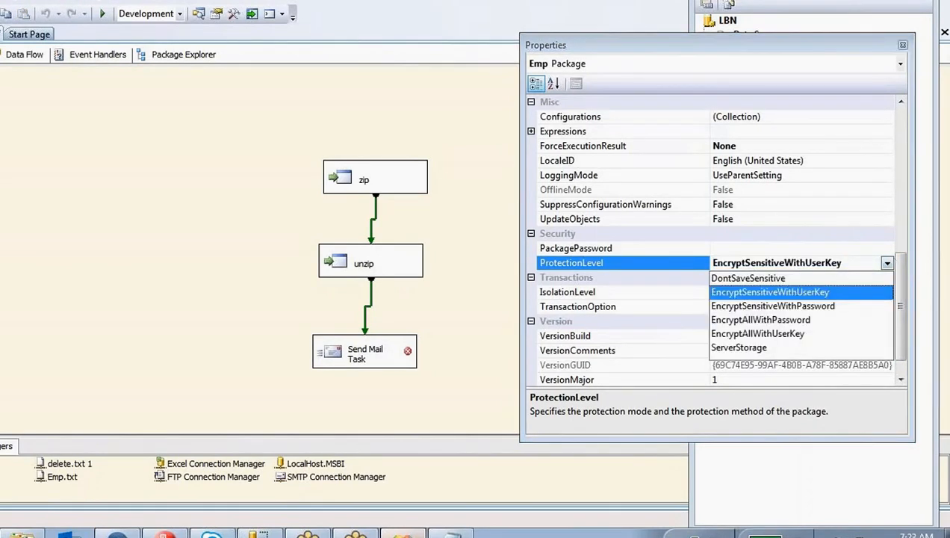
left_click(793, 306)
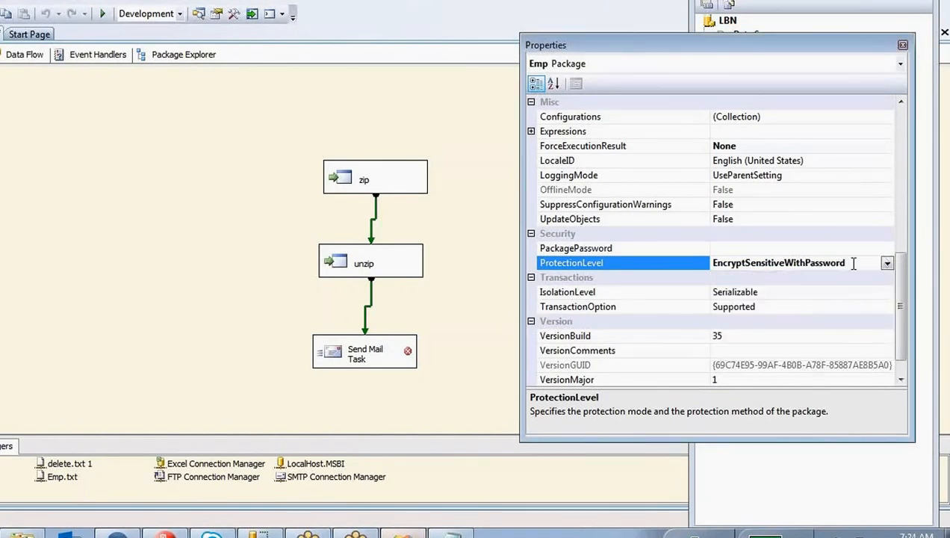
left_click_drag(855, 263, 694, 275)
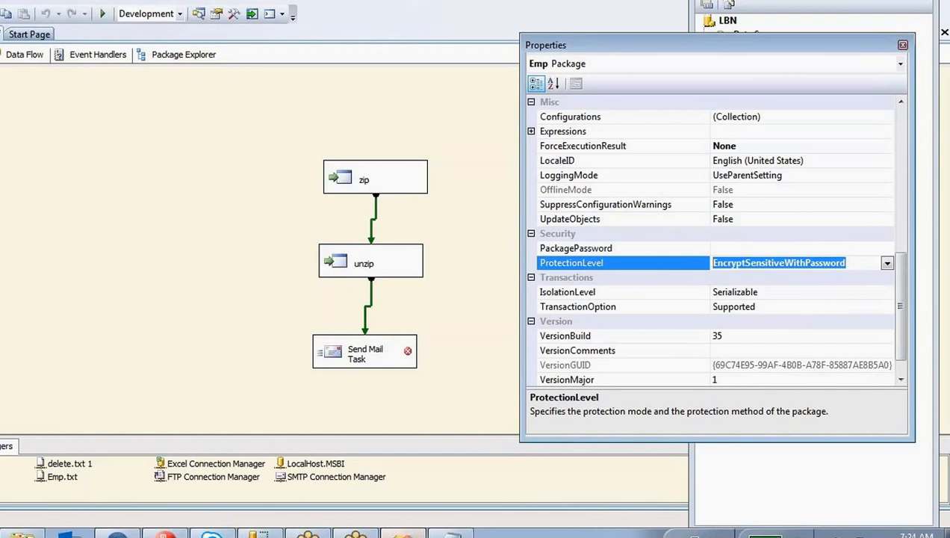
left_click(887, 264)
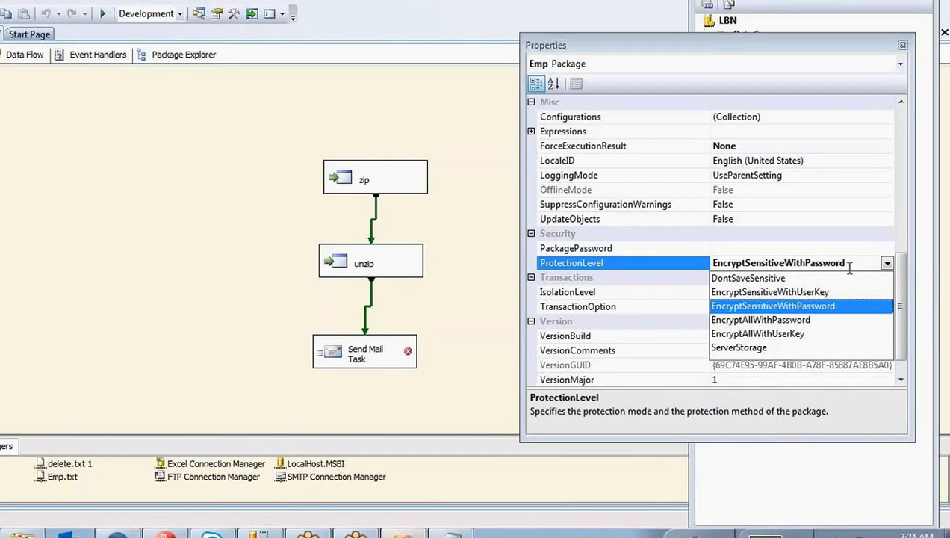
left_click(765, 278)
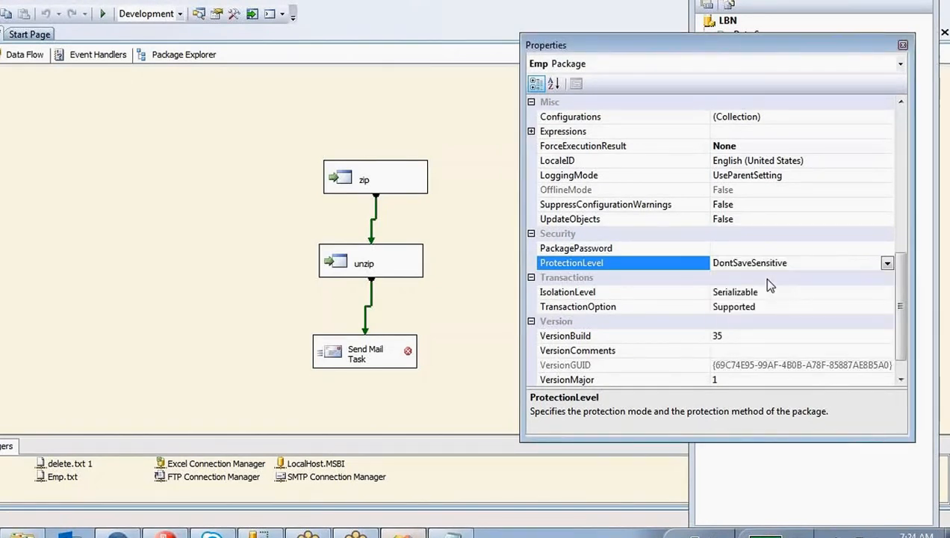
left_click(902, 45)
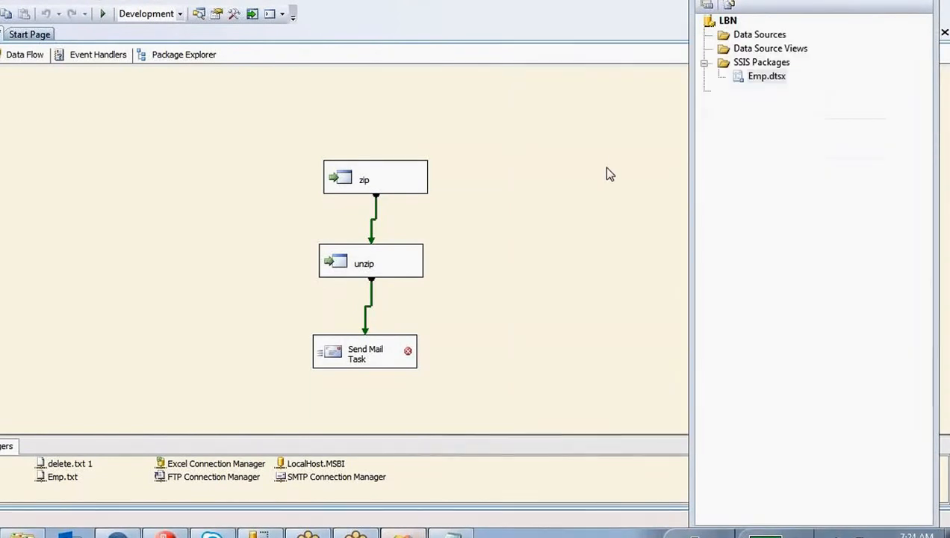
Switch to the Notepad topic list and add the lines "Check point" and "Security" below the debugging topic.
left_click(452, 534)
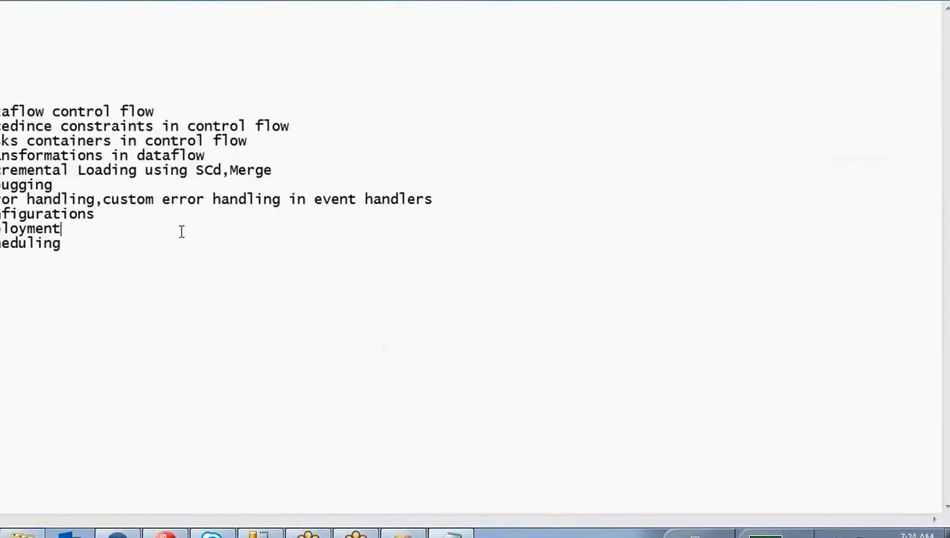
left_click(63, 180)
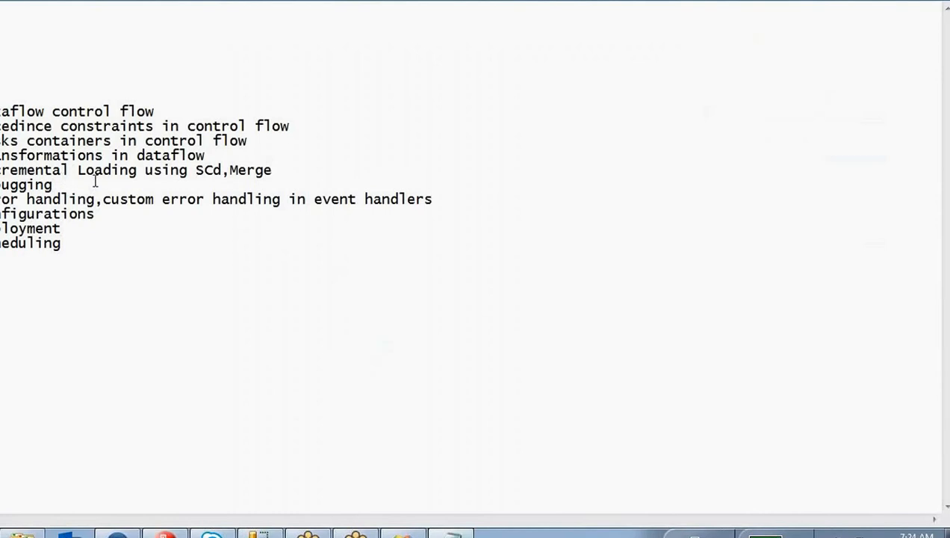
key("Return")
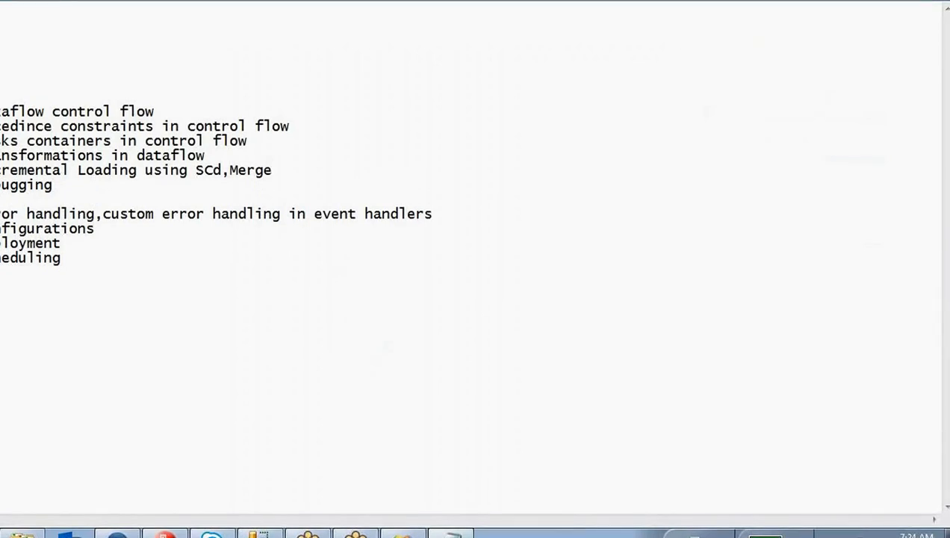
type("Security")
left_click(66, 189)
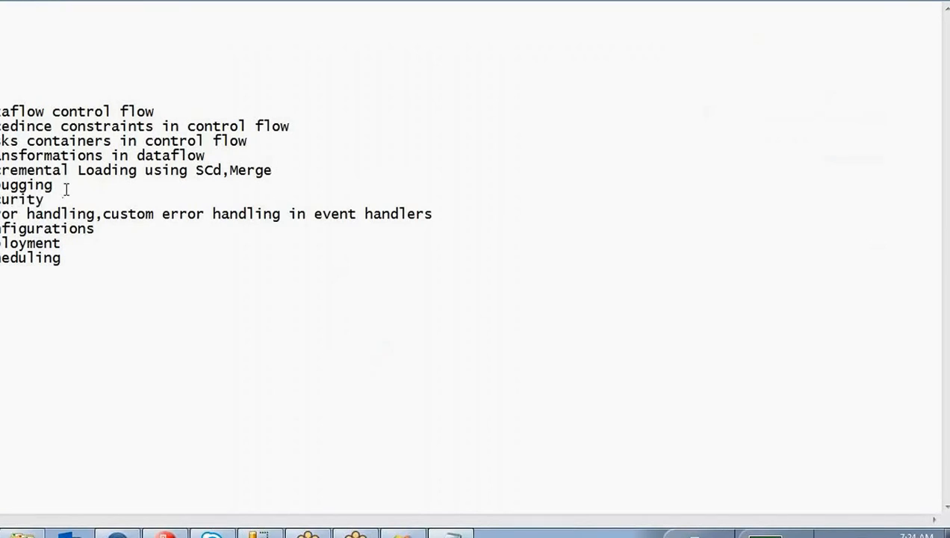
key("Return")
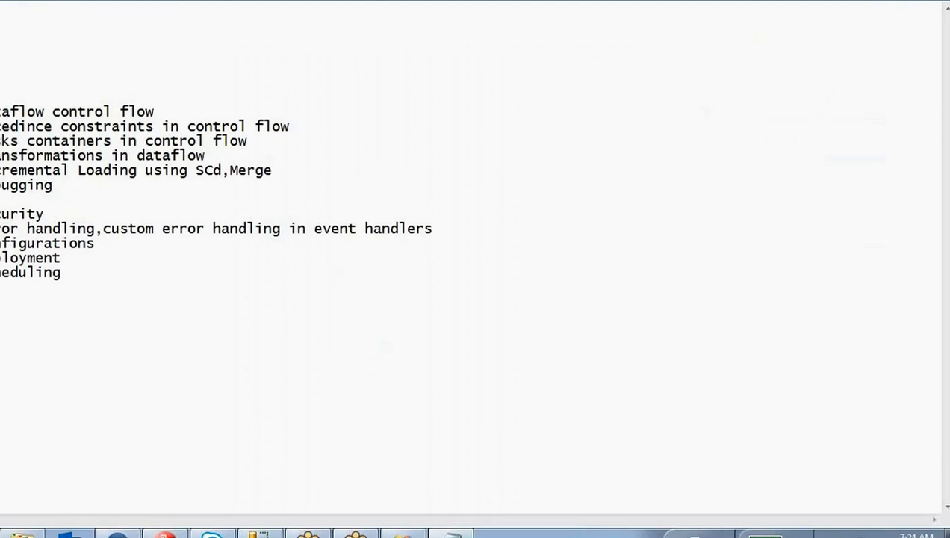
type("Check point")
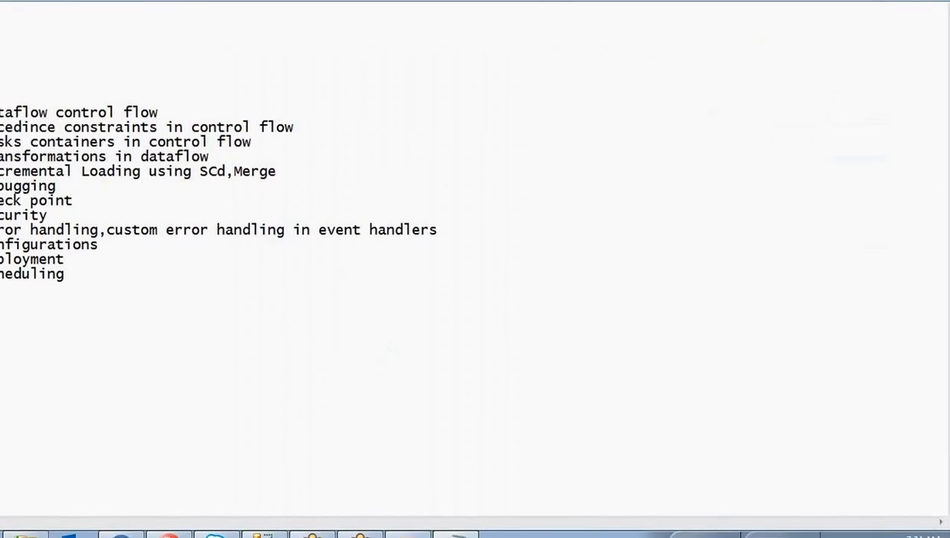
Switch to Visual Studio and on to SQL Server Management Studio, and collapse the SQL Server Agent node.
mouse_move(408, 535)
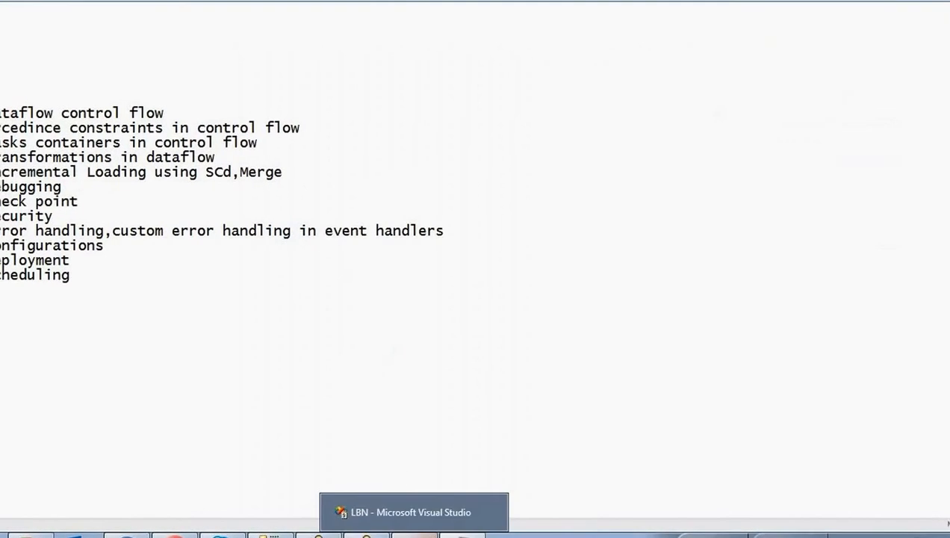
left_click(414, 512)
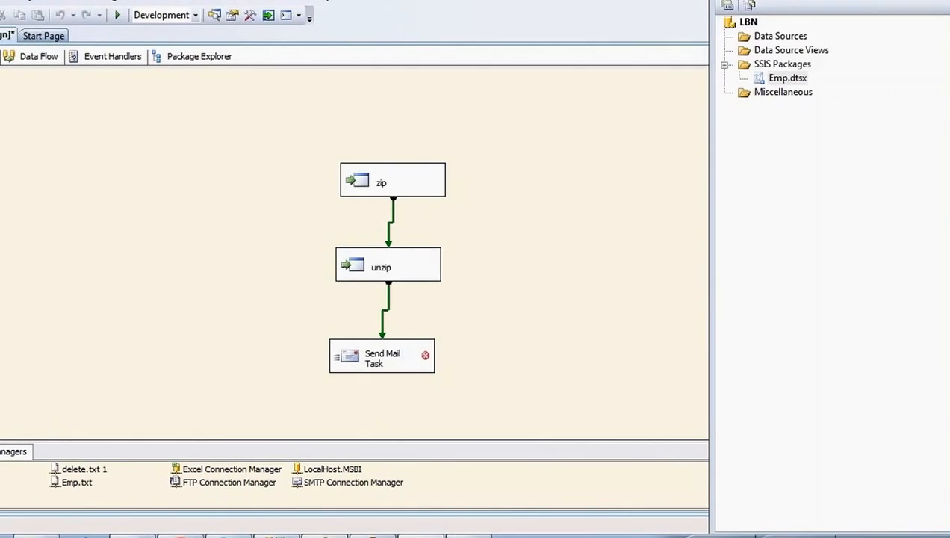
left_click(325, 535)
mouse_move(278, 535)
left_click(280, 517)
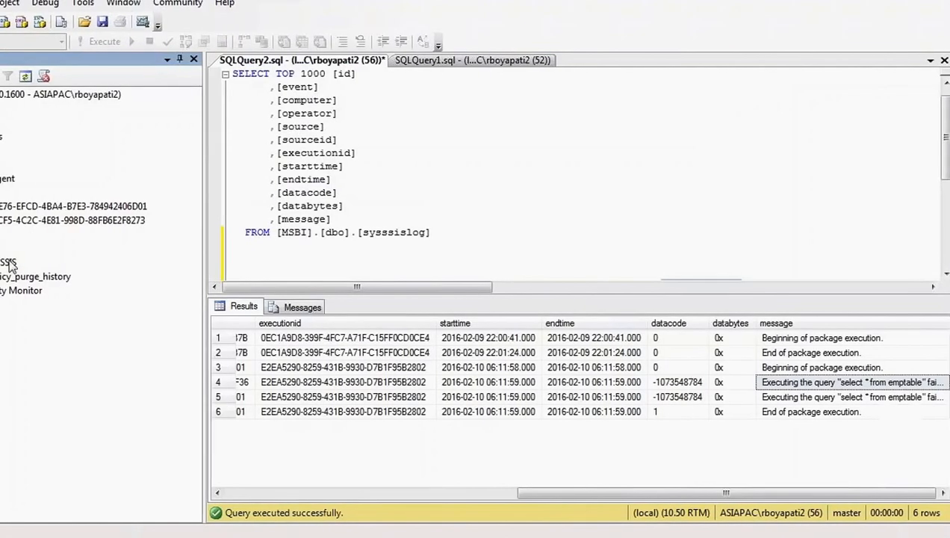
left_click(2, 179)
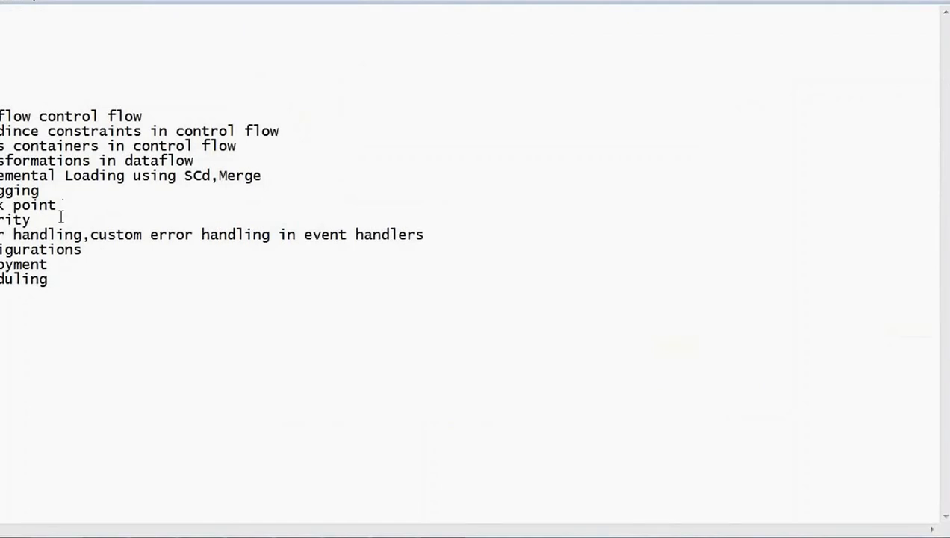
In the Notepad topic list, highlight the Security line and the whole list, and close the untitled file without saving.
double_click(61, 216)
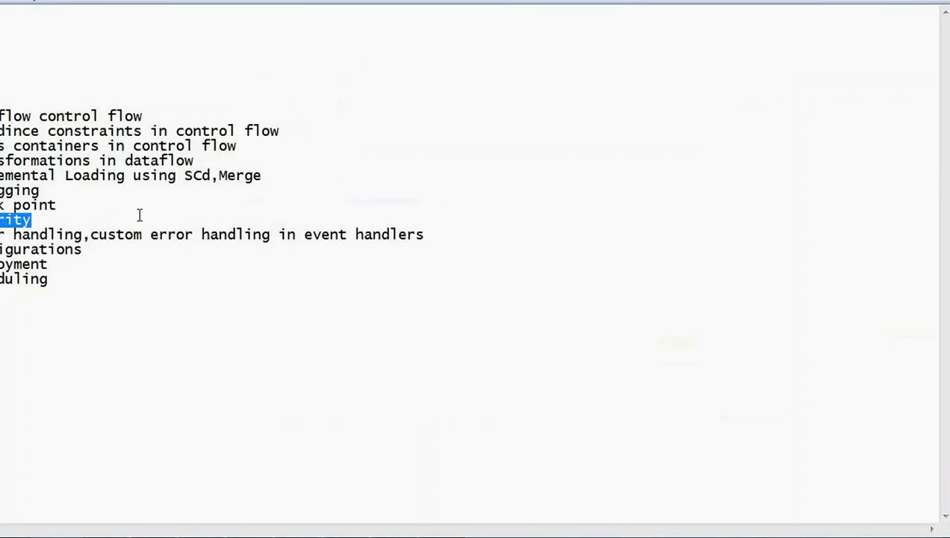
left_click(121, 299)
key("ctrl+a")
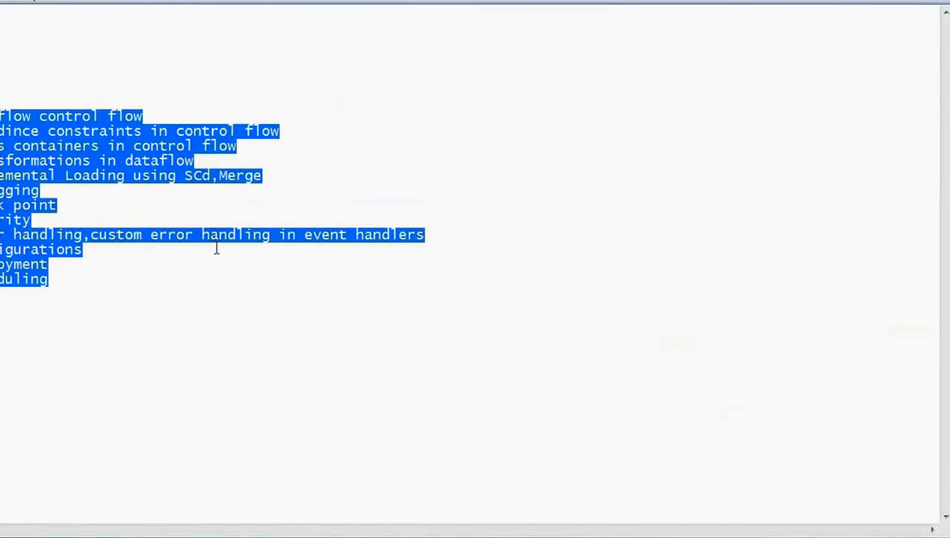
left_click(229, 333)
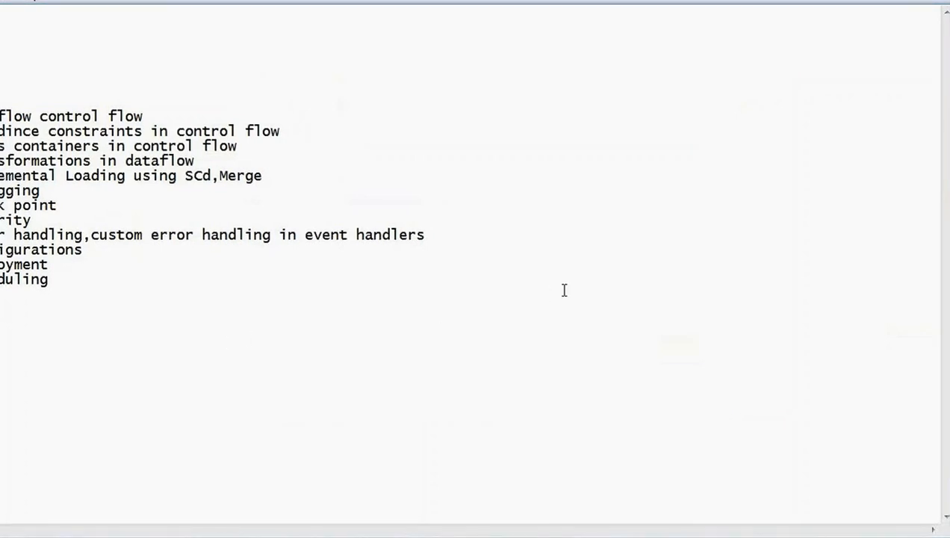
key("alt+F4")
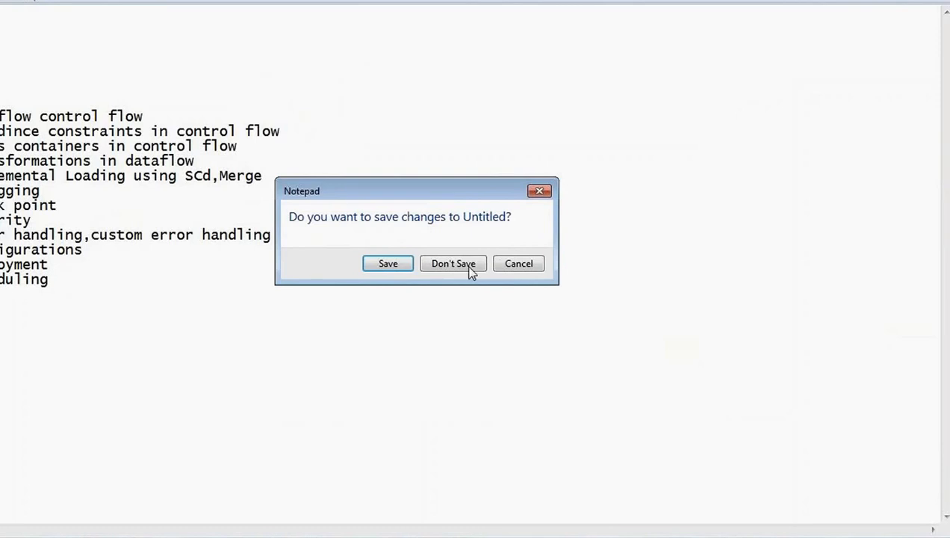
left_click(468, 264)
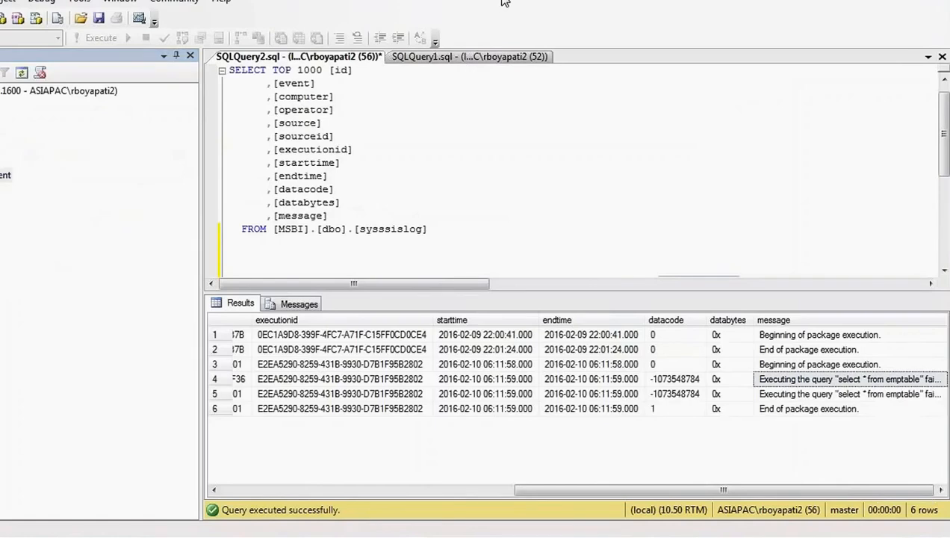